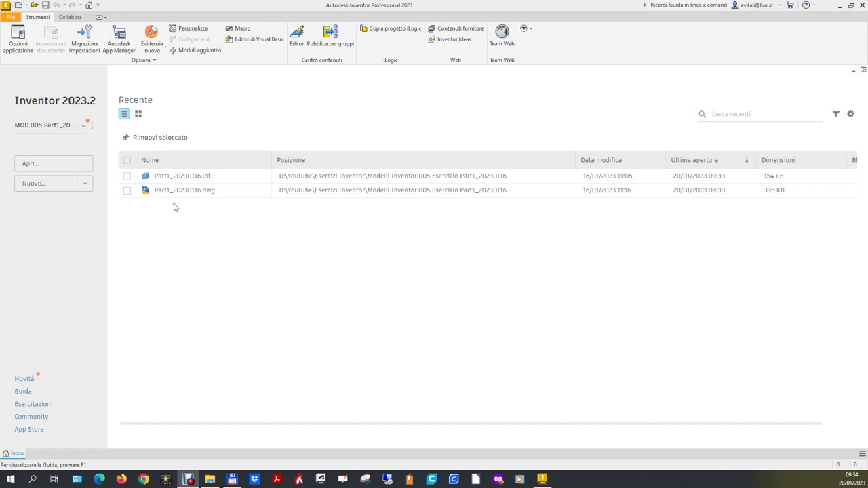
# Step: Open the Part1_20230116.dwg drawing from the Home screen's Recent list
pyautogui.click(172, 197)
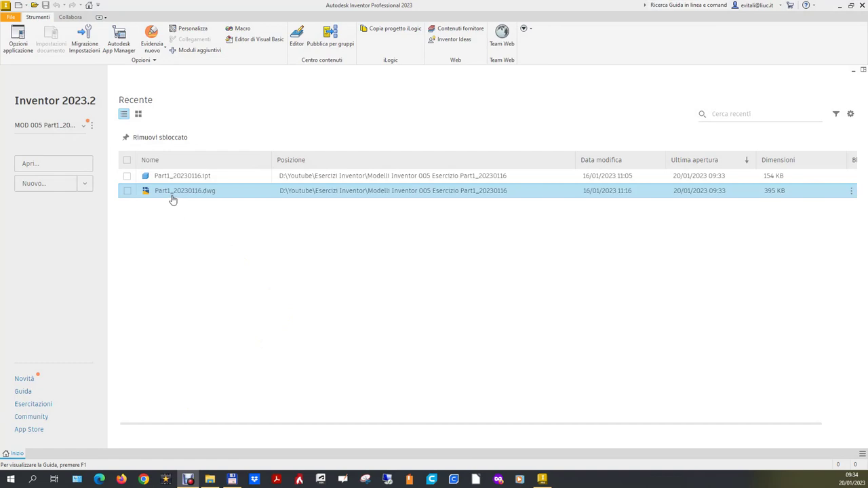
pyautogui.doubleClick(171, 197)
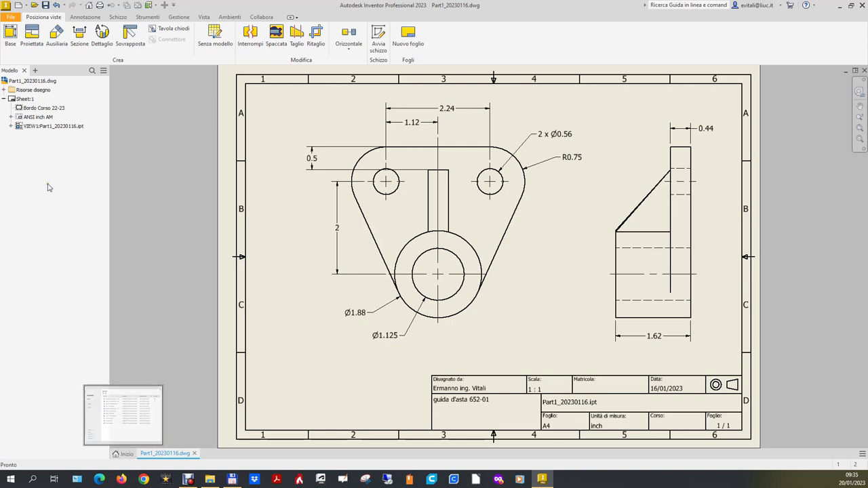
# Step: Create a new part, Parte1, from the Profess template ipt 22-23 (in).ipt
pyautogui.click(11, 16)
pyautogui.moveTo(31, 52)
pyautogui.click(78, 55)
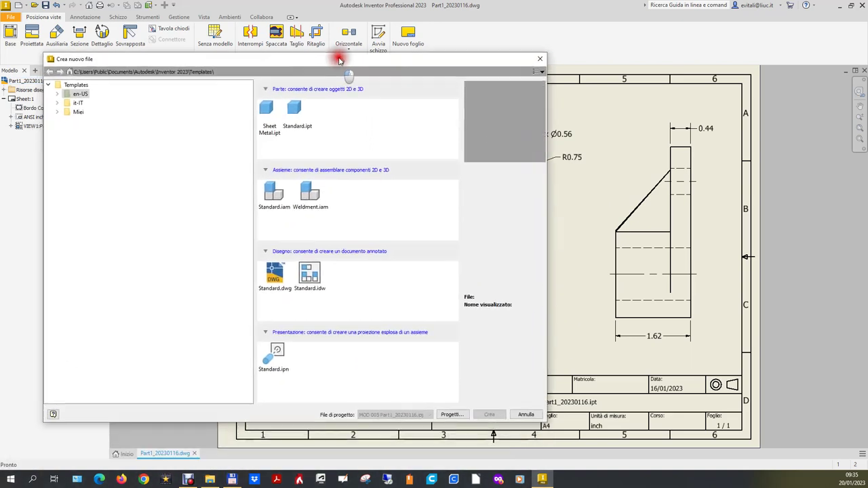
pyautogui.click(57, 112)
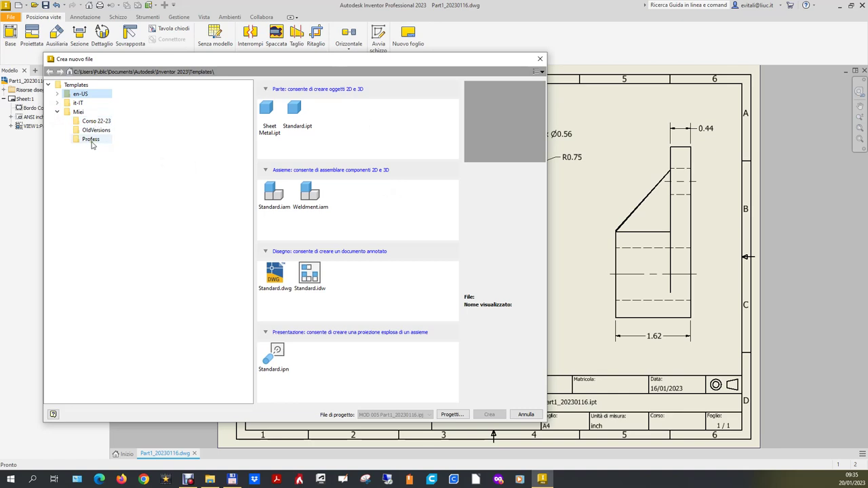
pyautogui.click(91, 141)
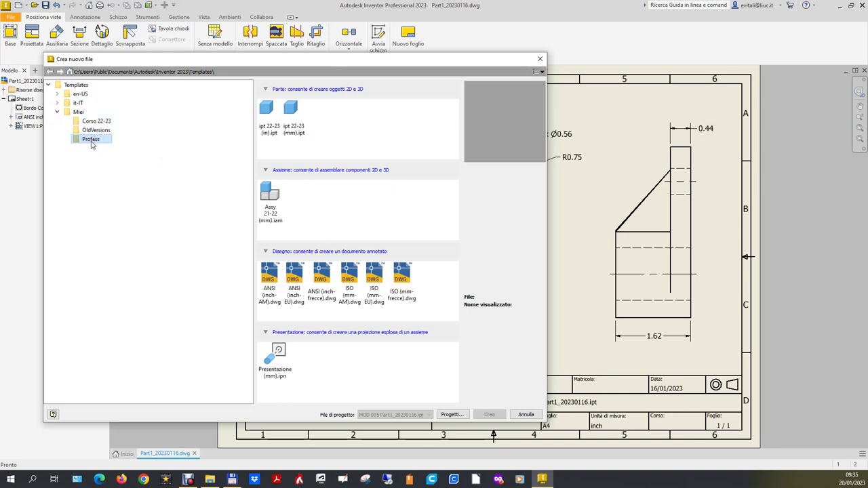
pyautogui.doubleClick(264, 110)
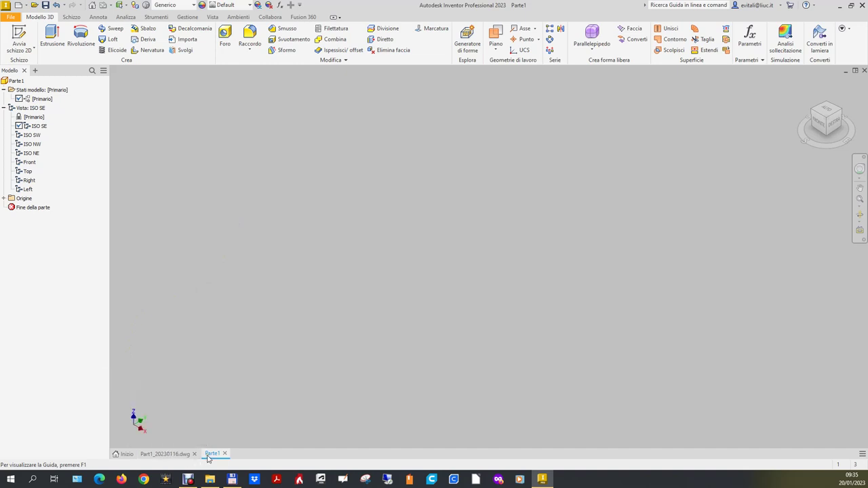
pyautogui.click(862, 454)
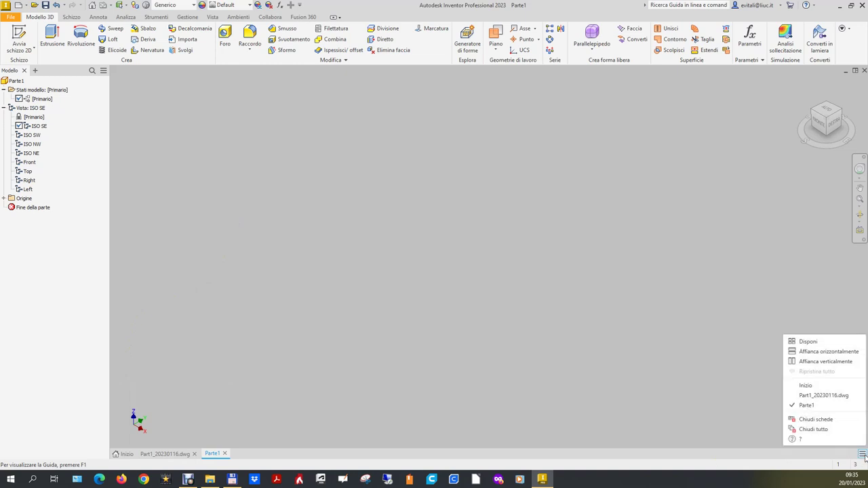
# Step: Tile the windows vertically and create drawing Disegno1 from the ANSI (inch-AM).dwg template
pyautogui.click(824, 361)
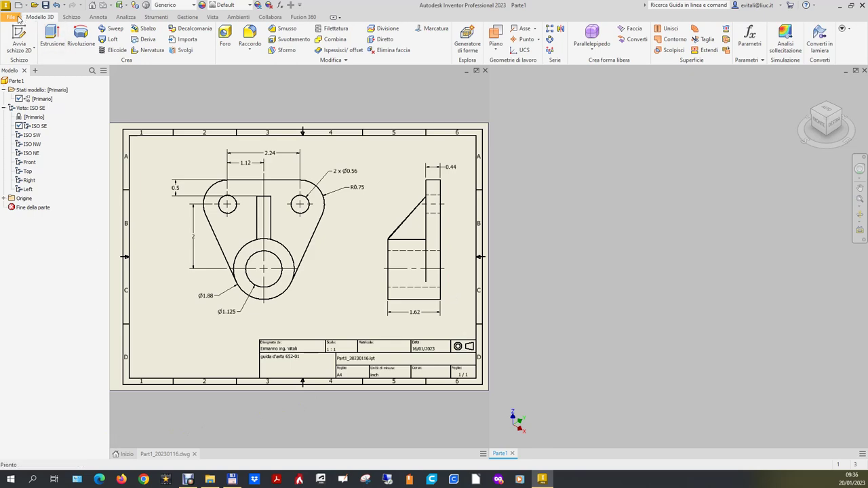
pyautogui.click(13, 17)
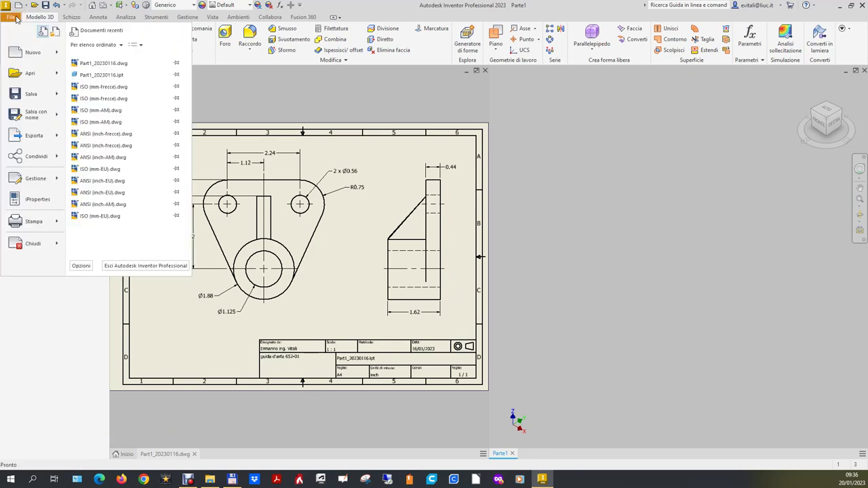
pyautogui.click(33, 52)
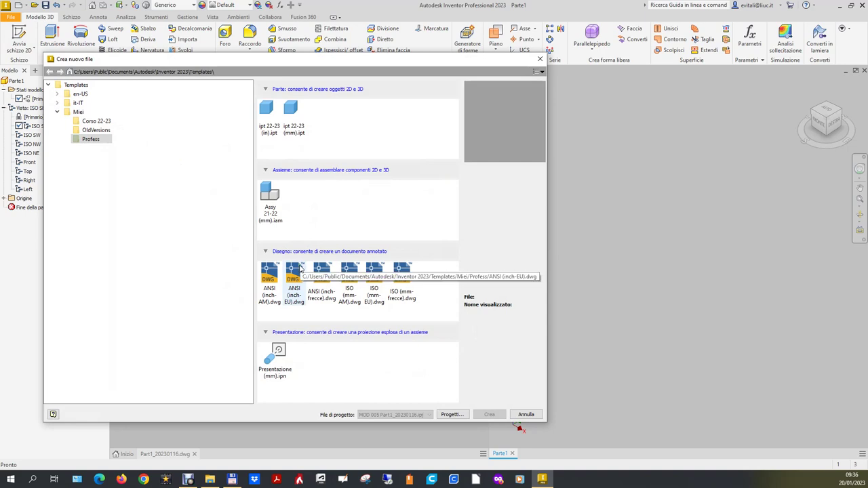
pyautogui.click(268, 293)
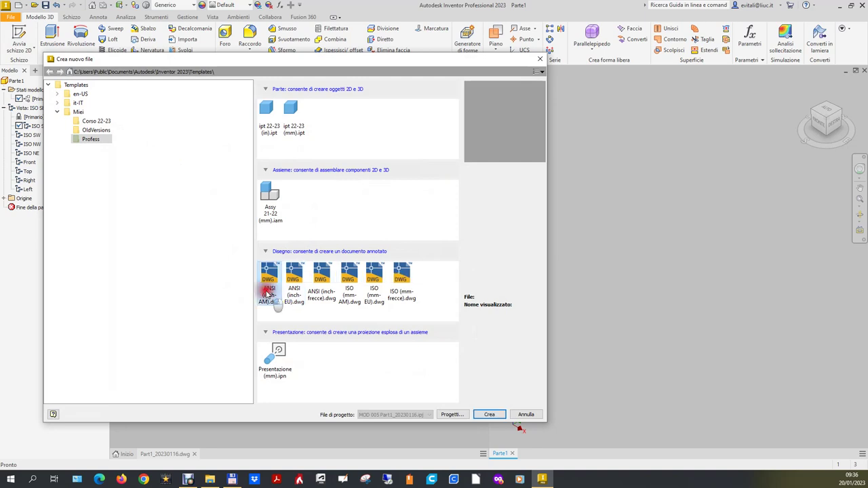
pyautogui.click(488, 415)
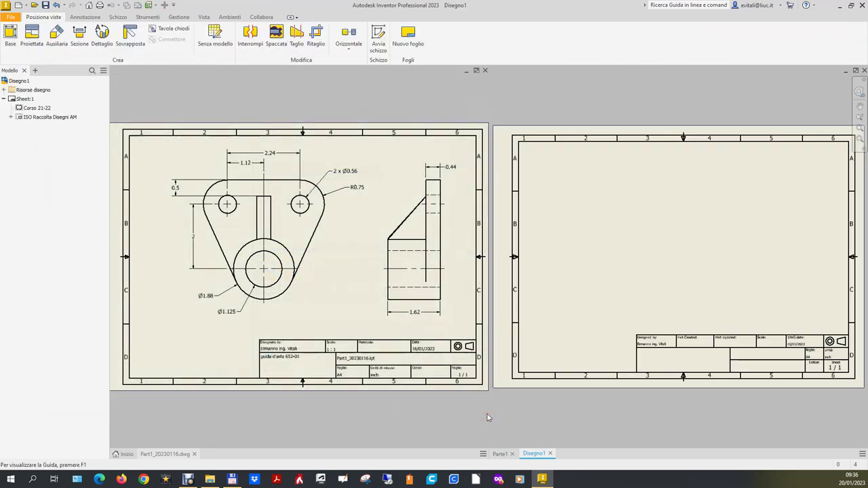
pyautogui.click(628, 413)
pyautogui.moveTo(533, 453)
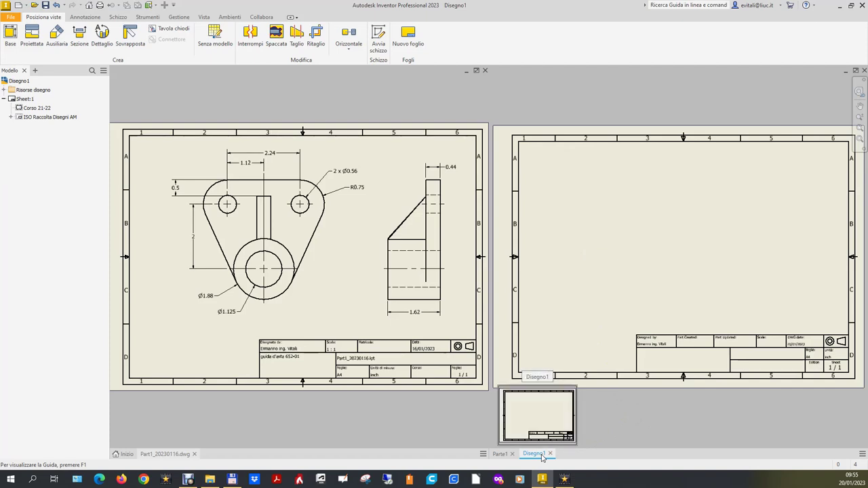
# Step: Dock Disegno1 below the Part1_20230116.dwg window, then activate Parte1 and the bracket drawing
pyautogui.moveTo(542, 458)
pyautogui.mouseDown()
pyautogui.moveTo(267, 400)
pyautogui.moveTo(174, 452)
pyautogui.mouseUp()
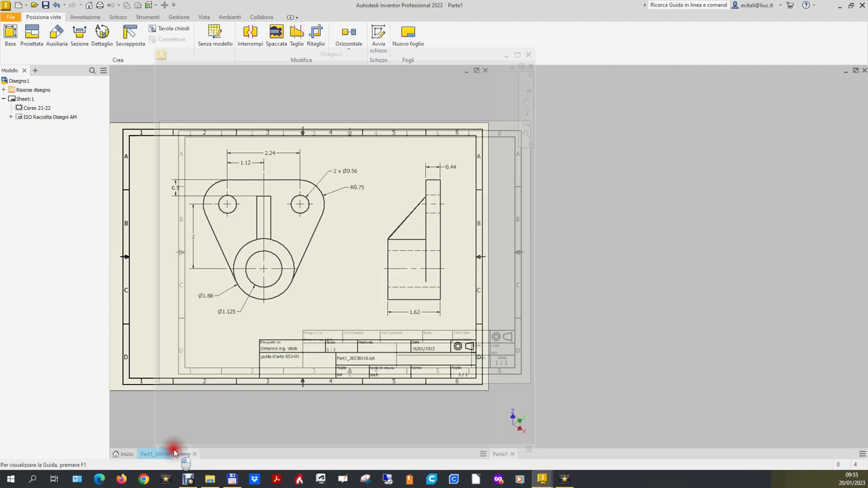
pyautogui.moveTo(174, 452); pyautogui.dragTo(176, 455)
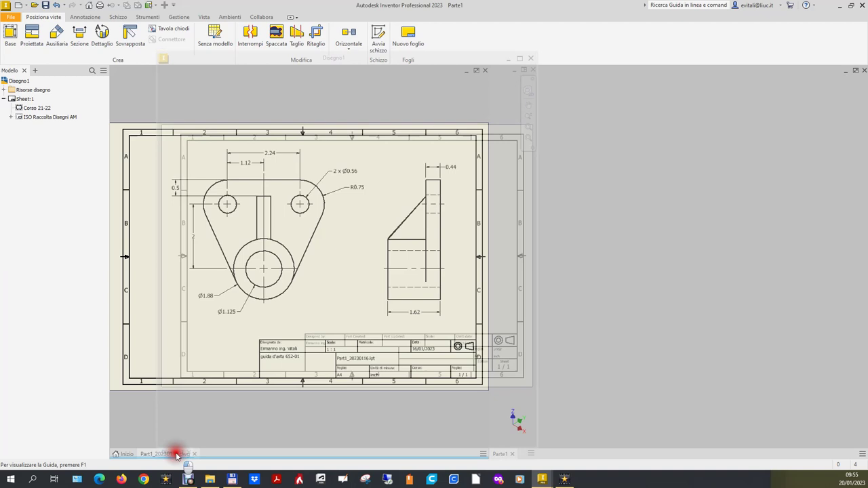
pyautogui.moveTo(176, 455); pyautogui.dragTo(176, 457)
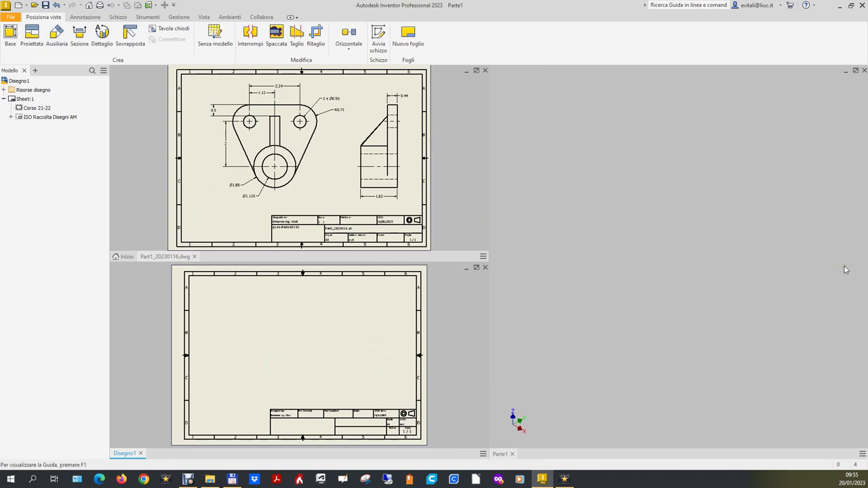
pyautogui.click(788, 281)
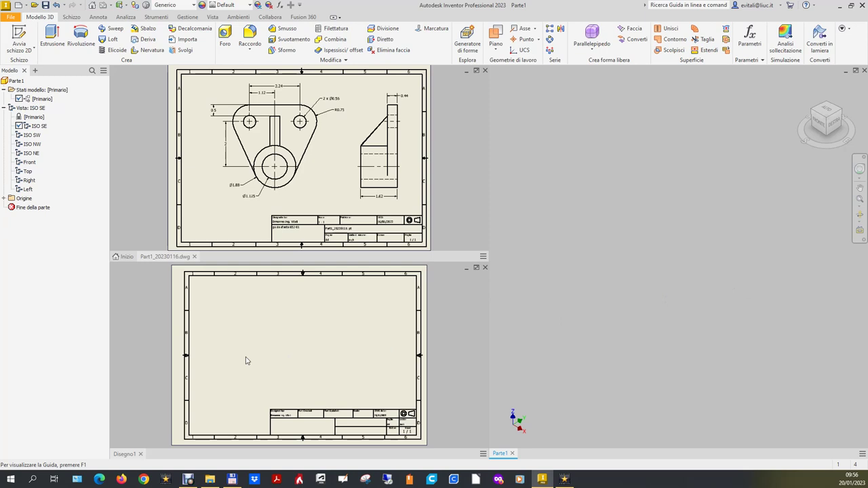
pyautogui.click(341, 181)
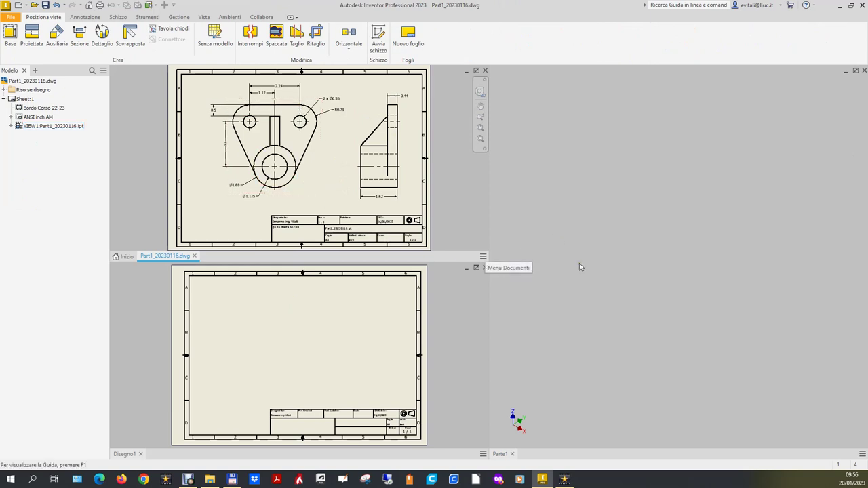
# Step: Start a new 2D sketch on Parte1's XY origin plane
pyautogui.click(564, 208)
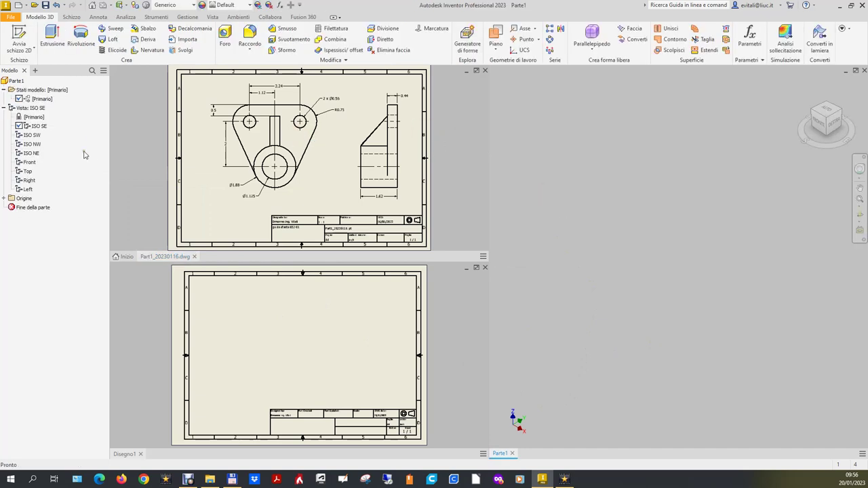
pyautogui.click(4, 198)
pyautogui.click(32, 225)
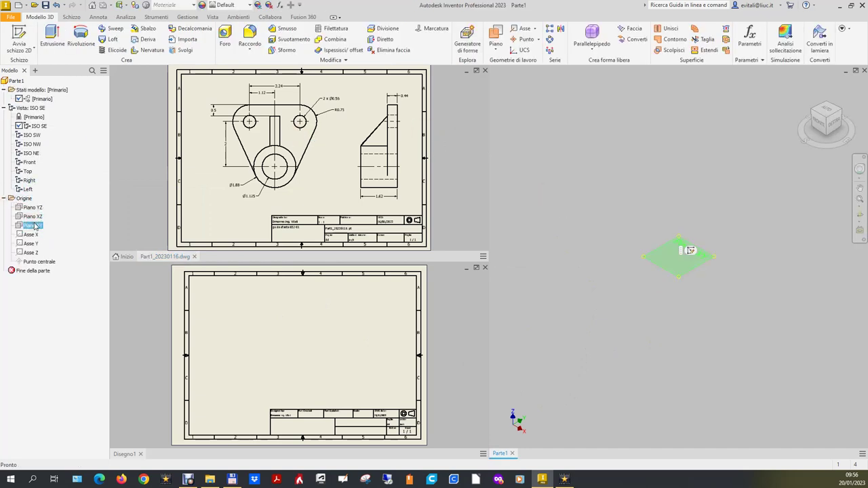
pyautogui.click(689, 250)
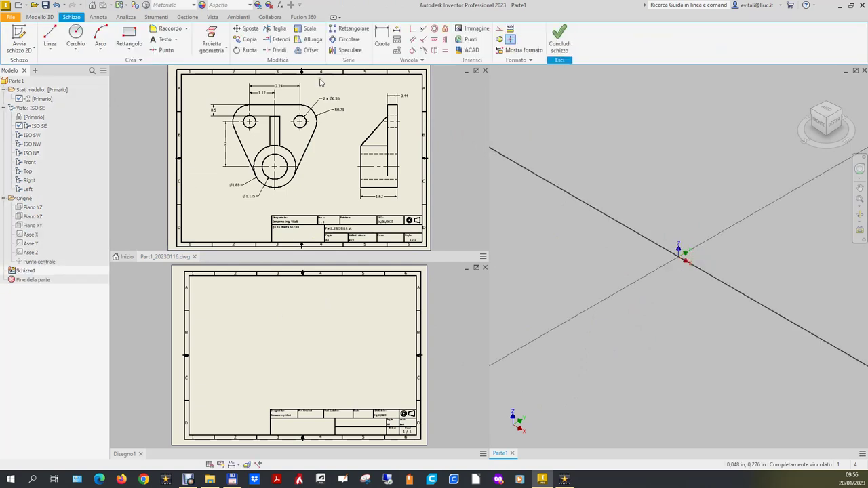
# Step: Draw a rough triangle of three connected lines
pyautogui.click(49, 37)
pyautogui.click(661, 129)
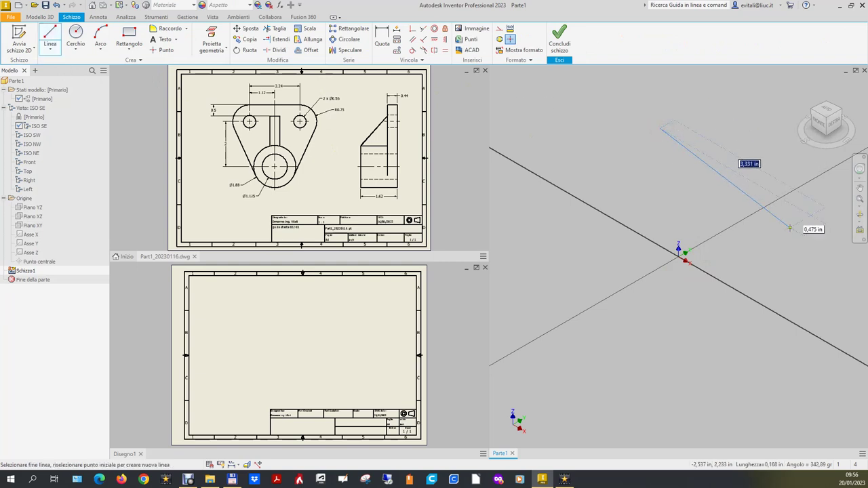
pyautogui.click(841, 265)
pyautogui.click(600, 335)
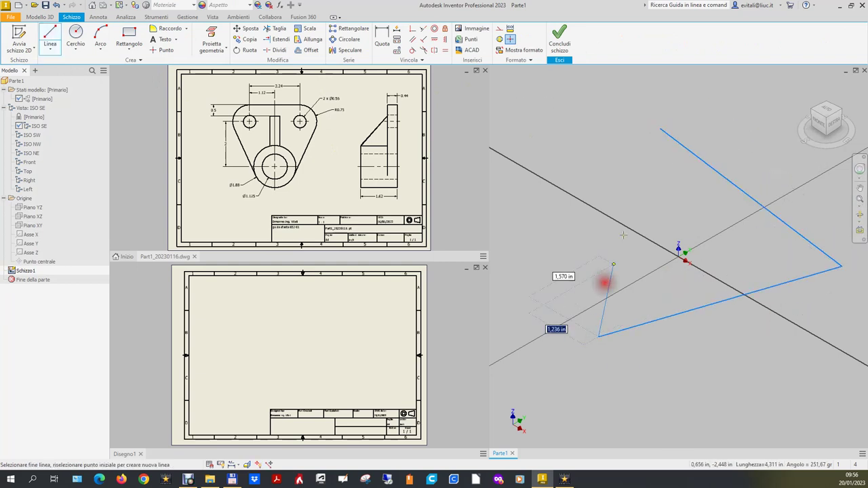
pyautogui.click(629, 123)
pyautogui.rightClick(629, 123)
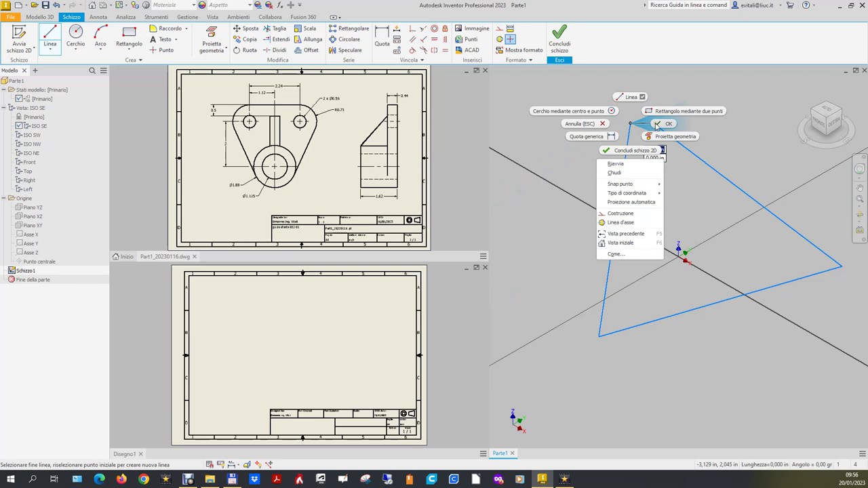
pyautogui.click(656, 127)
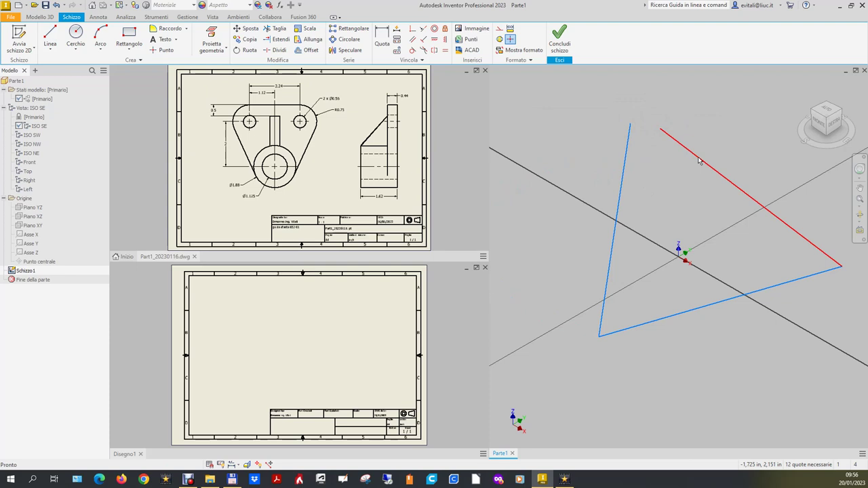
pyautogui.click(434, 39)
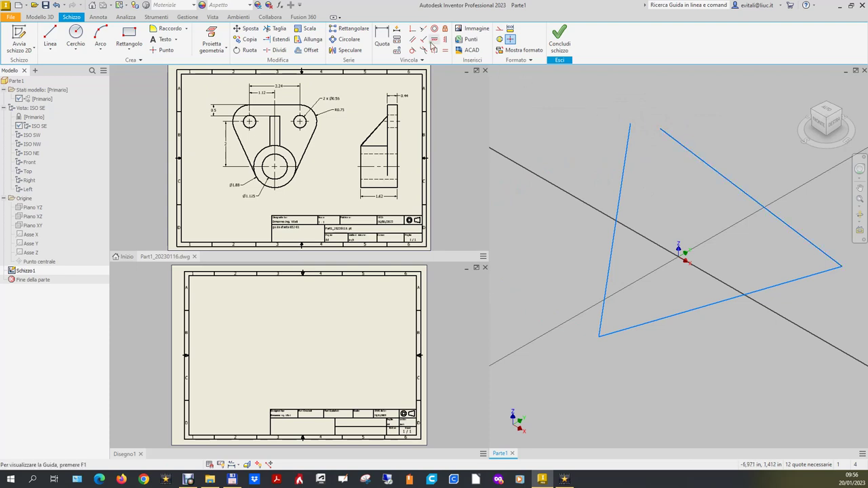
# Step: Constrain one triangle side and place a line endpoint onto the black axis
pyautogui.click(715, 171)
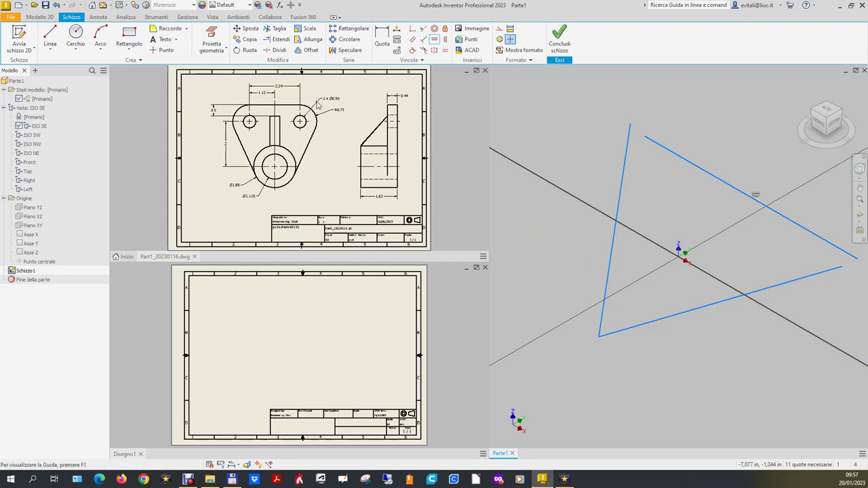
pyautogui.click(444, 43)
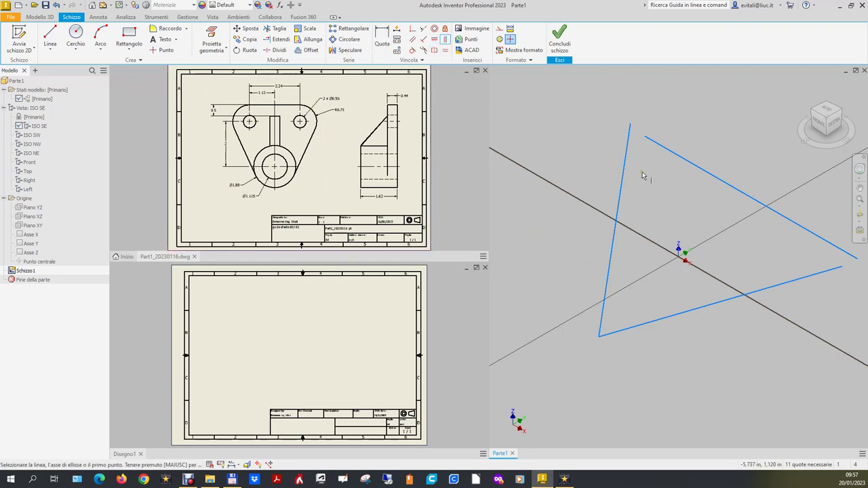
pyautogui.click(751, 197)
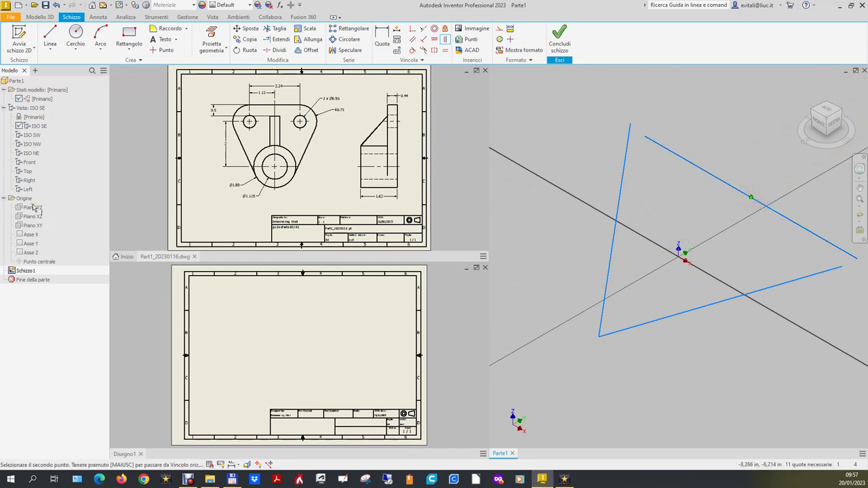
pyautogui.click(39, 263)
# Step: Make the line endpoints coincident to close the triangle, then drag its edge to reshape it
pyautogui.click(412, 29)
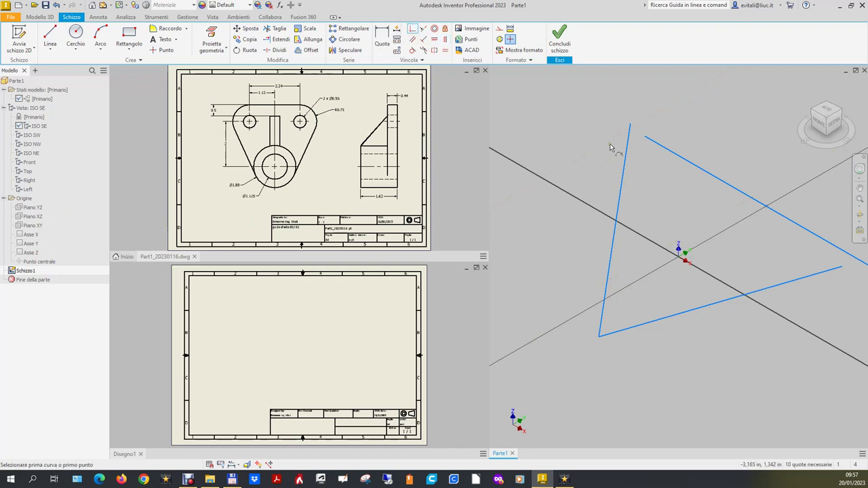
pyautogui.click(629, 128)
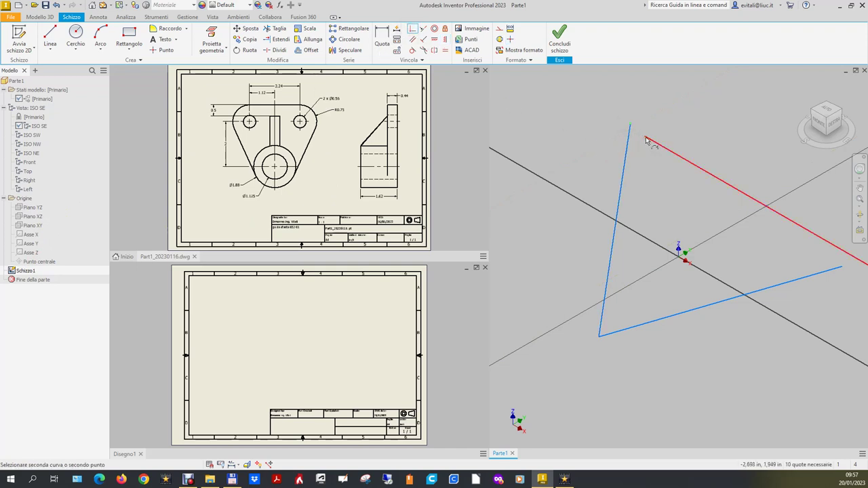
pyautogui.click(645, 139)
pyautogui.scroll(-2, 563, 193)
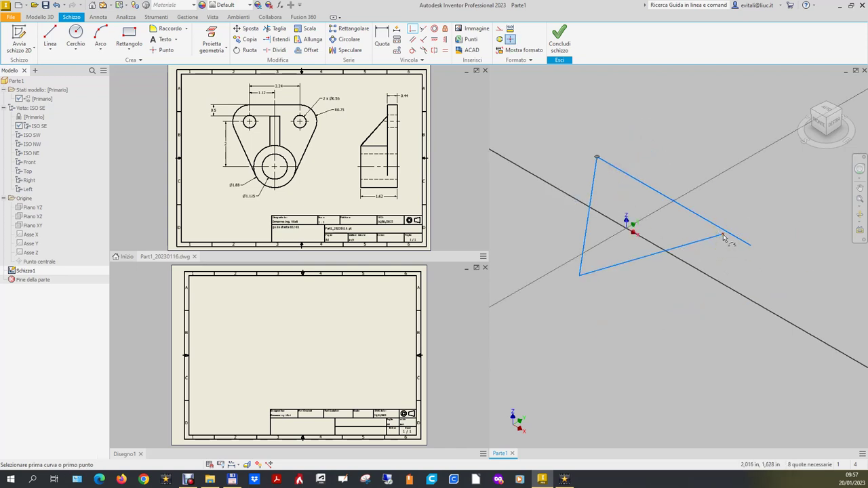
pyautogui.click(722, 237)
pyautogui.click(751, 248)
pyautogui.press('Escape')
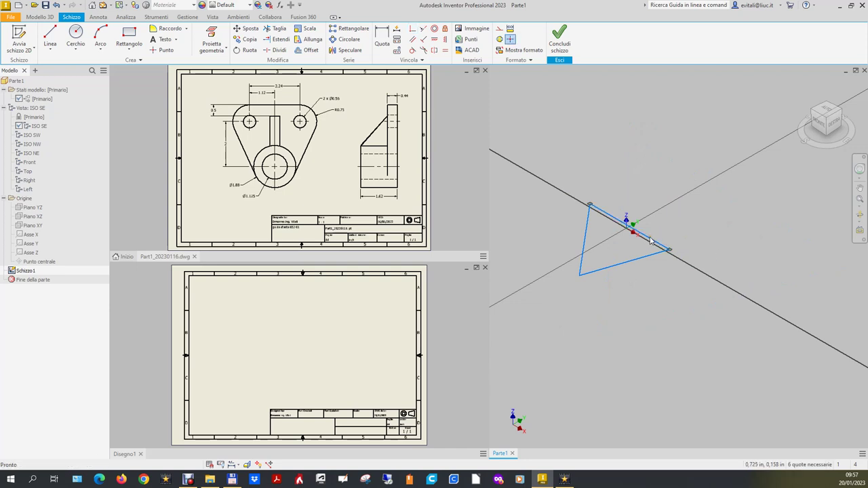
pyautogui.moveTo(630, 227); pyautogui.dragTo(668, 217)
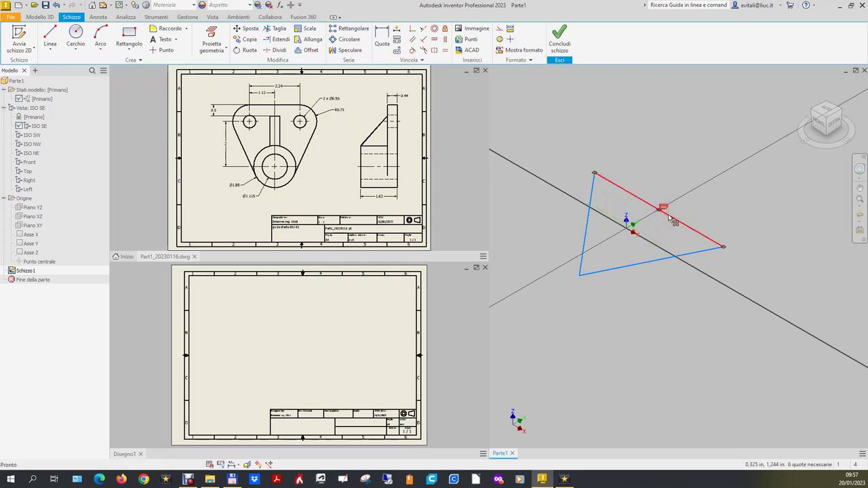
pyautogui.click(683, 233)
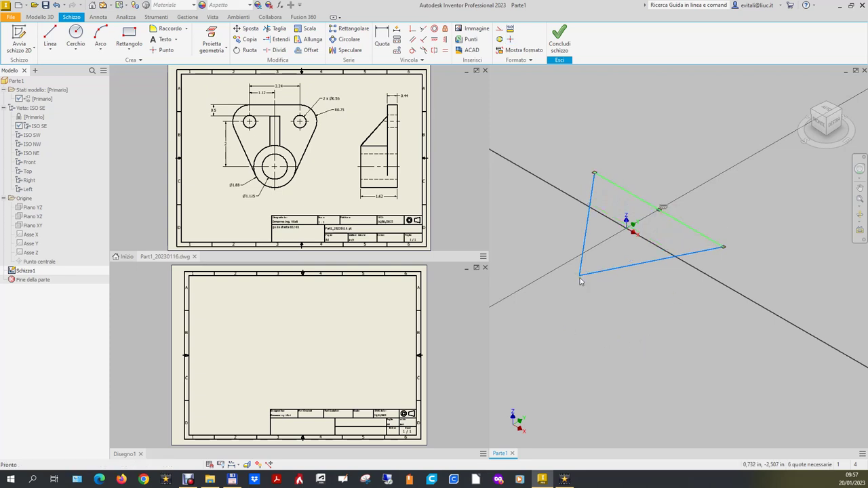
pyautogui.click(658, 215)
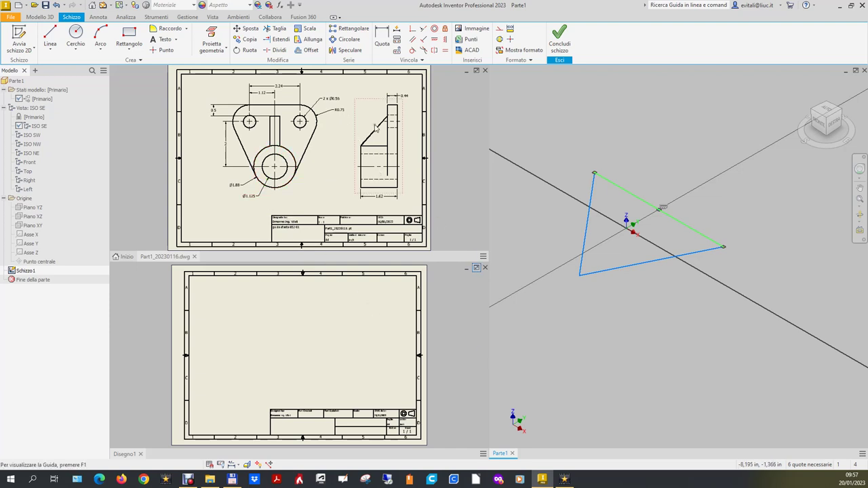
# Step: Draw three circles at the triangle's top, right and lower-left corners
pyautogui.click(75, 34)
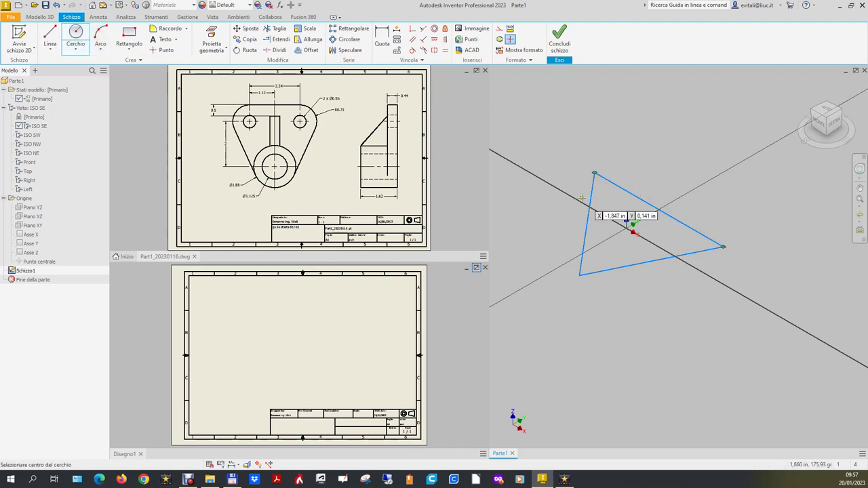
pyautogui.click(606, 199)
pyautogui.click(607, 188)
pyautogui.click(684, 244)
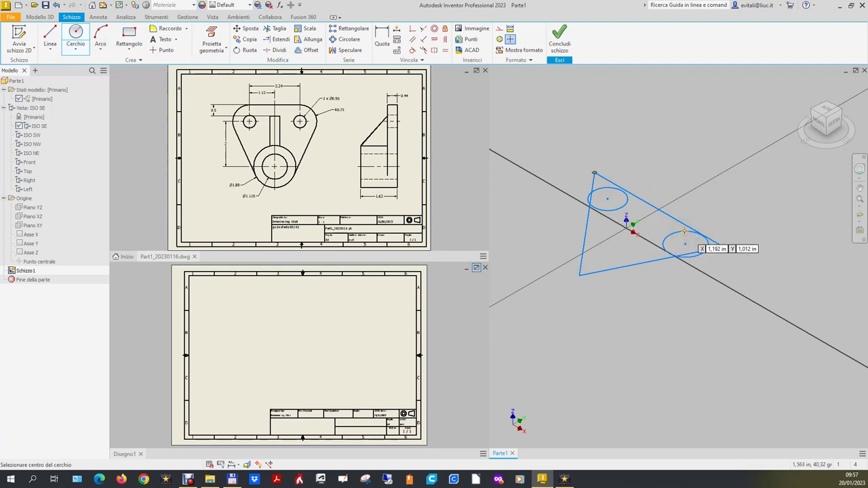
pyautogui.click(591, 264)
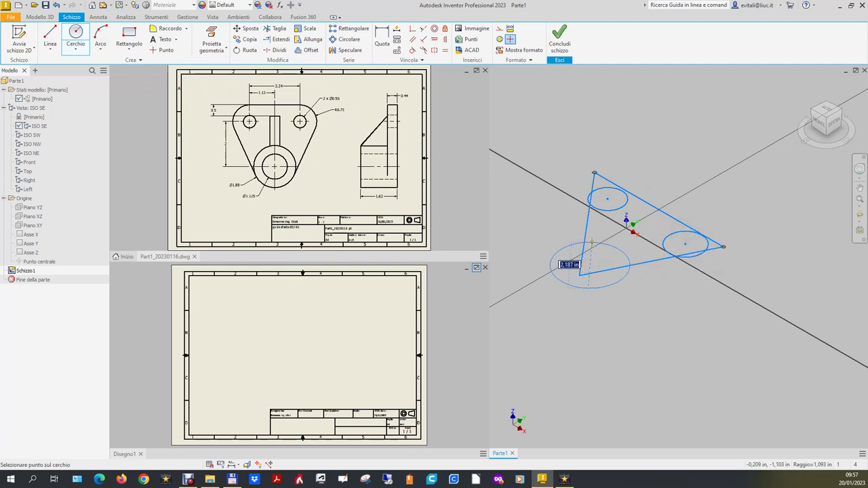
pyautogui.click(591, 241)
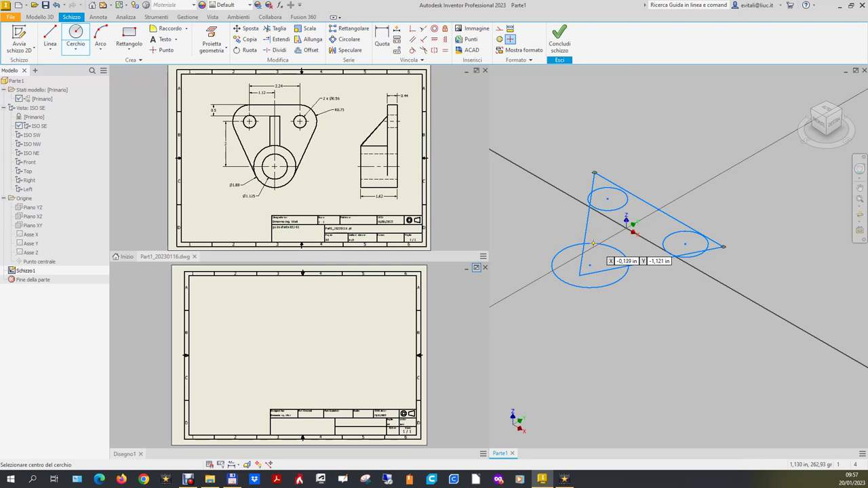
pyautogui.rightClick(607, 303)
pyautogui.click(630, 301)
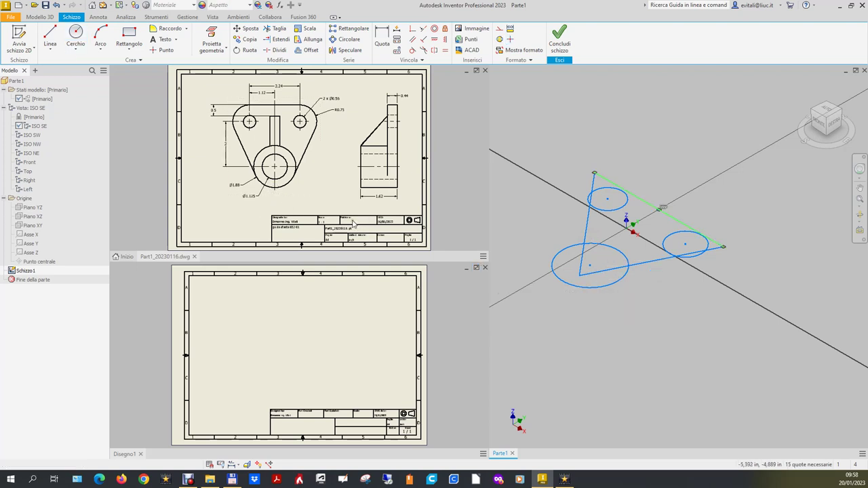
pyautogui.scroll(3, 281, 157)
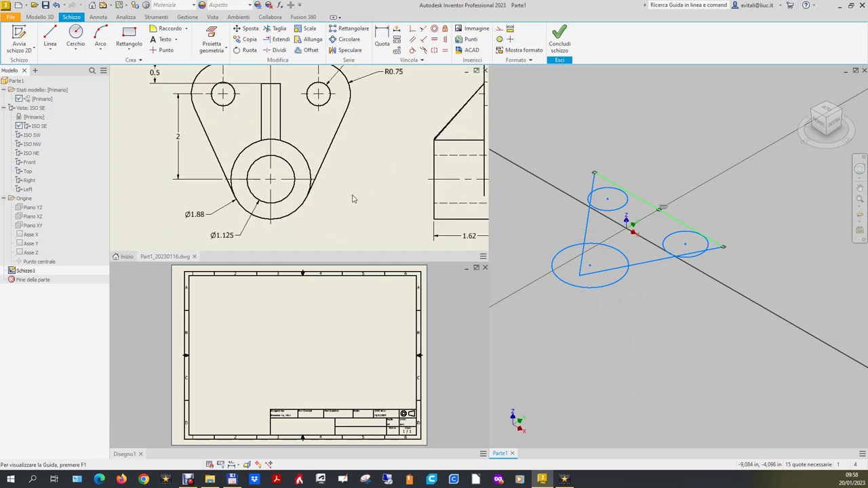
# Step: Dimension the lower-left circle at 1.88 diameter and the top circle at 1.5
pyautogui.click(381, 38)
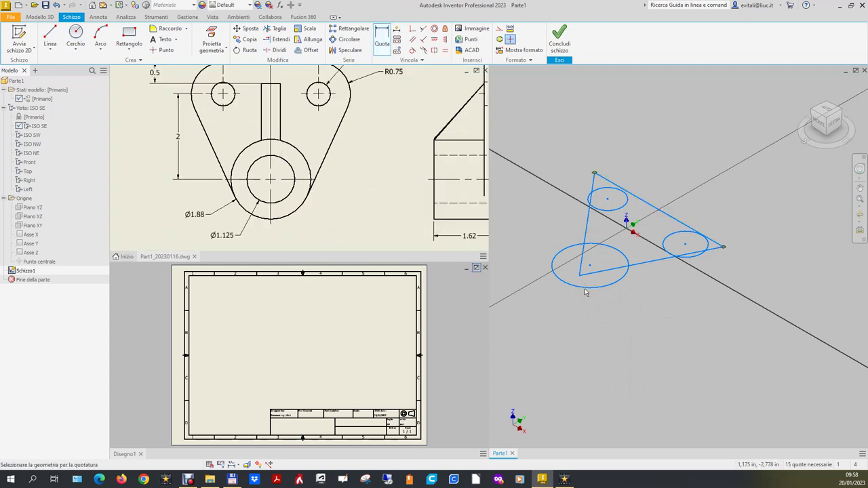
pyautogui.click(583, 287)
pyautogui.click(599, 288)
pyautogui.click(612, 324)
pyautogui.write('1.88')
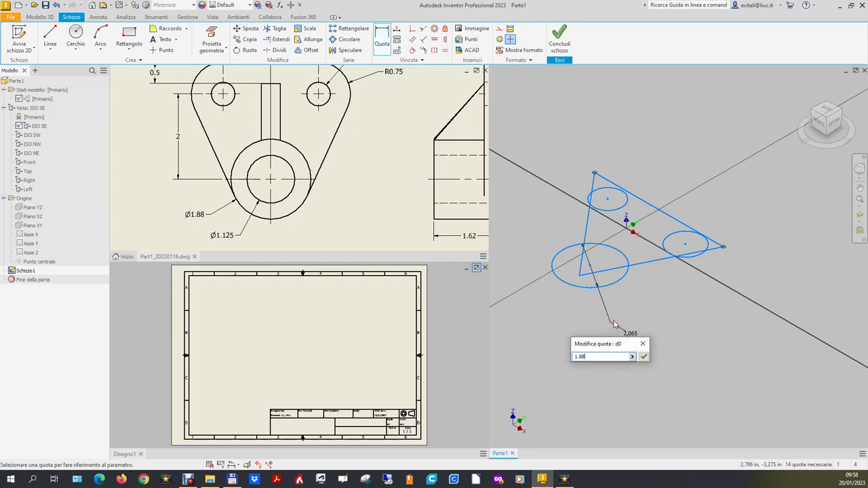
pyautogui.press('Return')
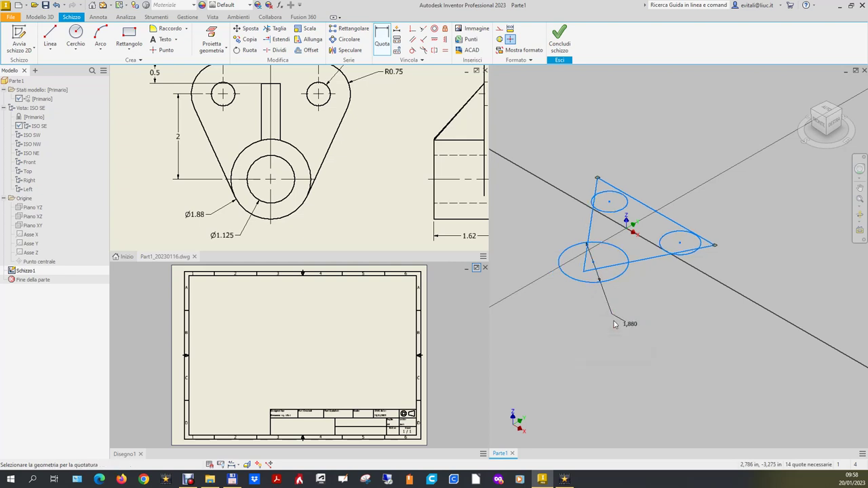
pyautogui.click(618, 209)
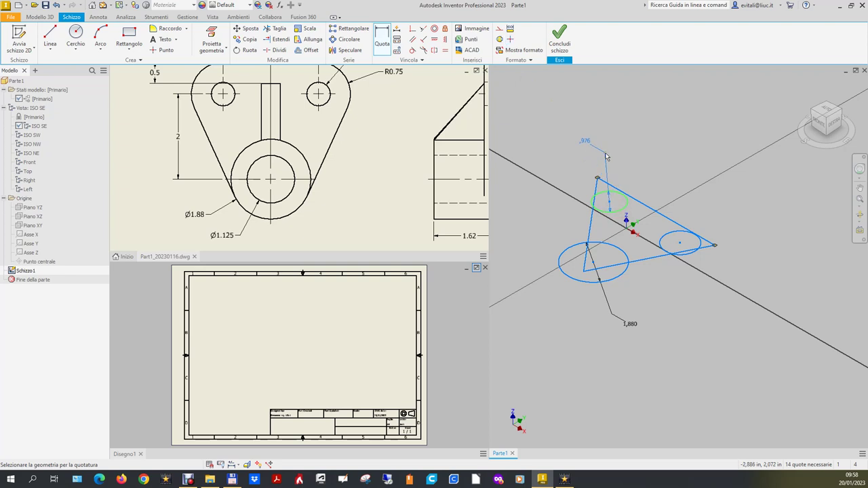
pyautogui.click(607, 156)
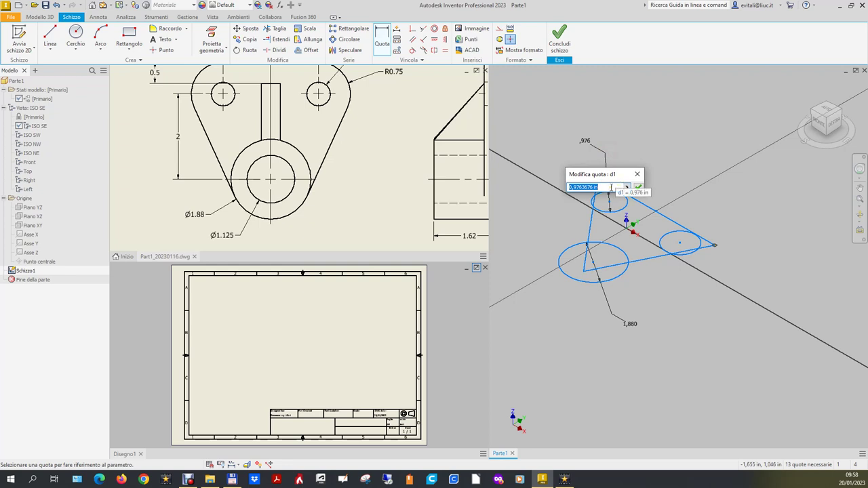
pyautogui.write('0.75*2')
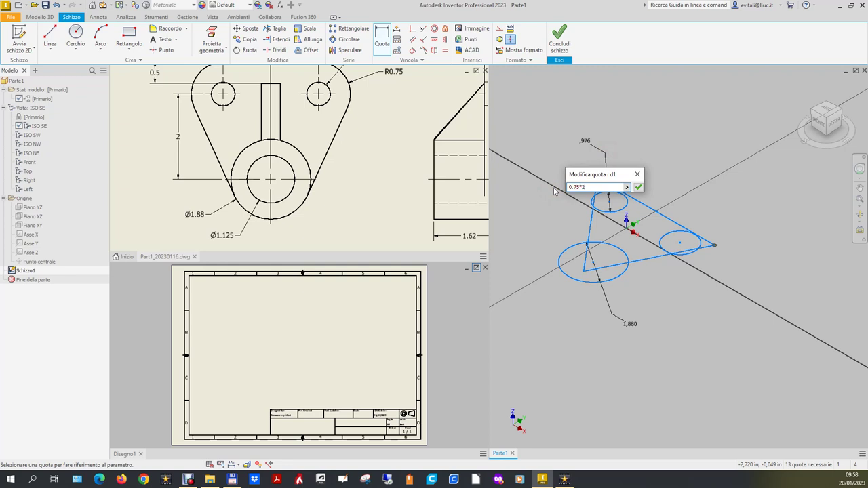
pyautogui.press('Return')
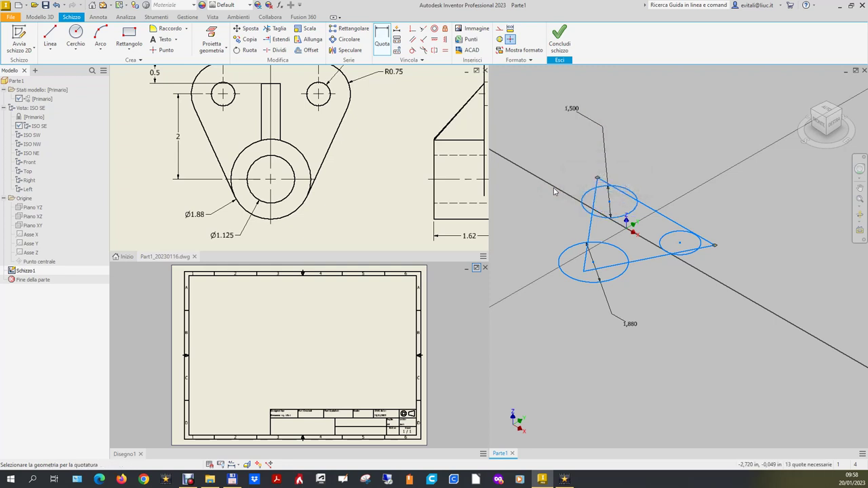
# Step: Apply an Equal constraint between the right circle and the 1.5 top circle
pyautogui.click(445, 52)
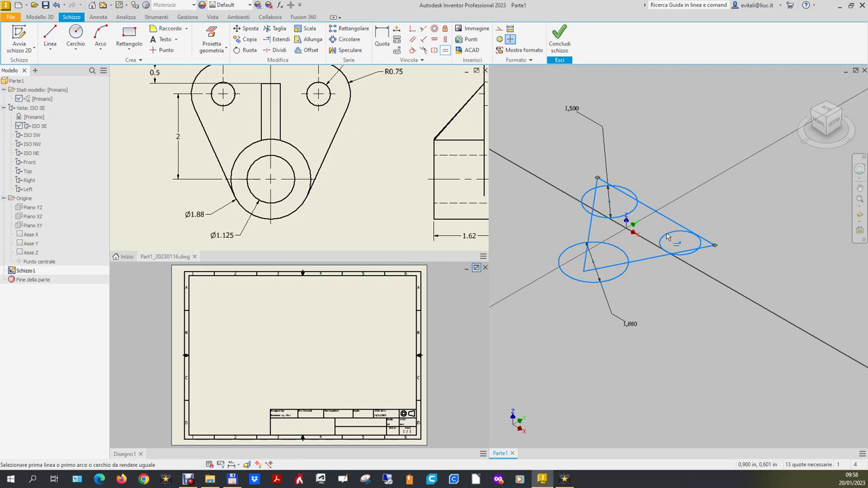
pyautogui.press('alt')
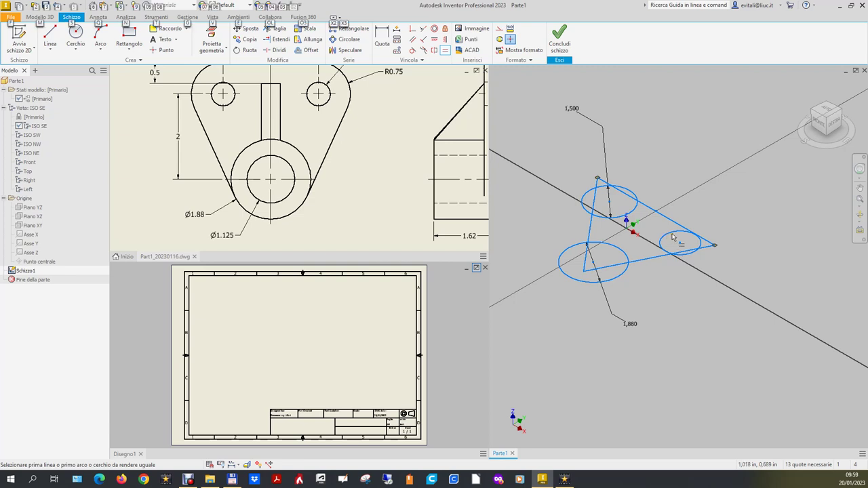
pyautogui.click(669, 236)
pyautogui.click(634, 214)
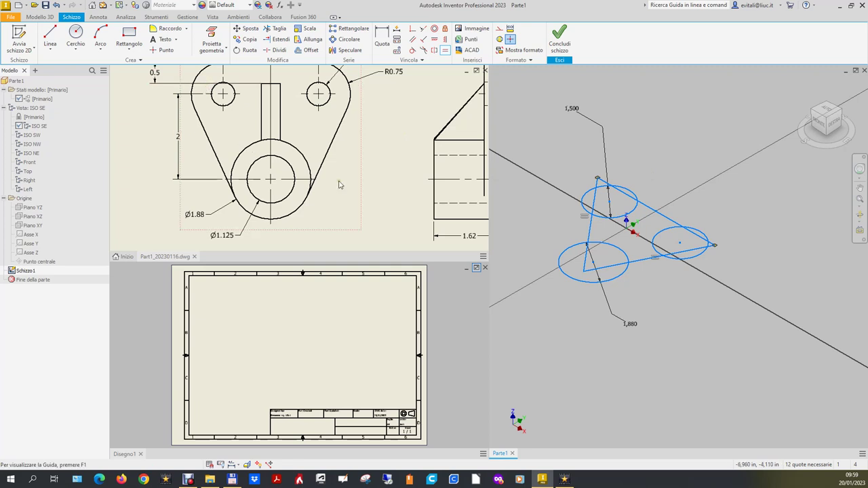
# Step: Make the top and right circles tangent to the upper-right edge, and the bottom edge to the right circle
pyautogui.click(412, 50)
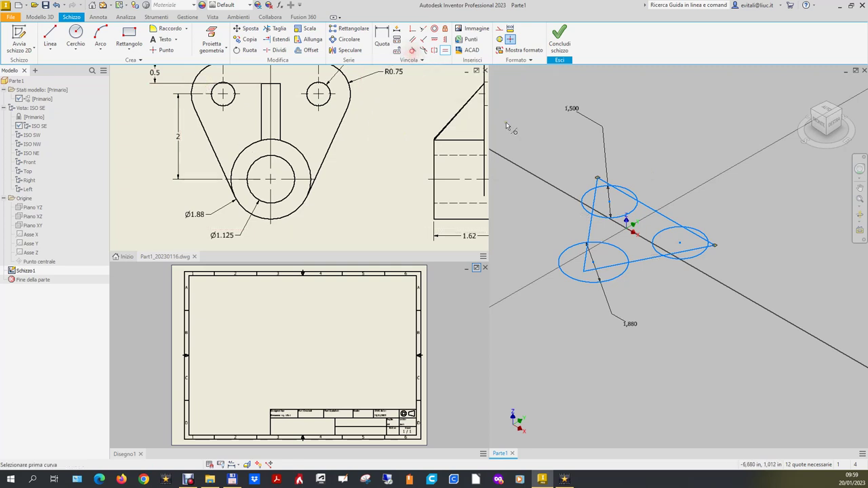
pyautogui.click(645, 204)
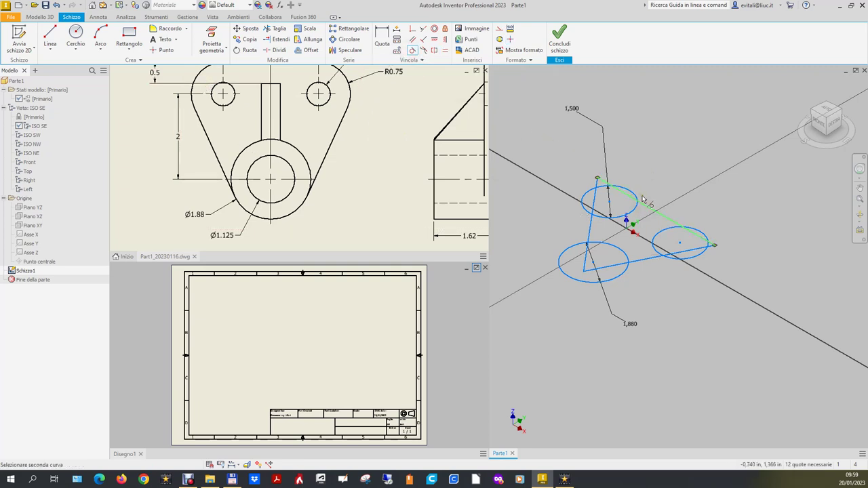
pyautogui.click(632, 195)
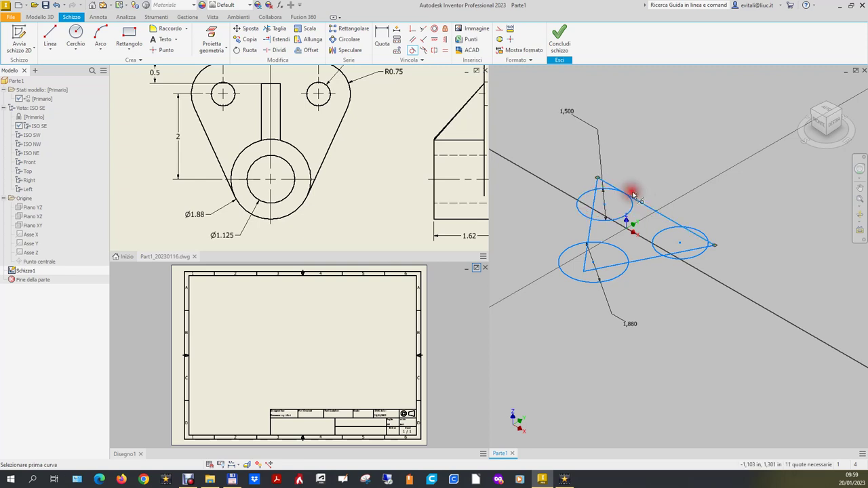
pyautogui.click(693, 233)
pyautogui.click(693, 233)
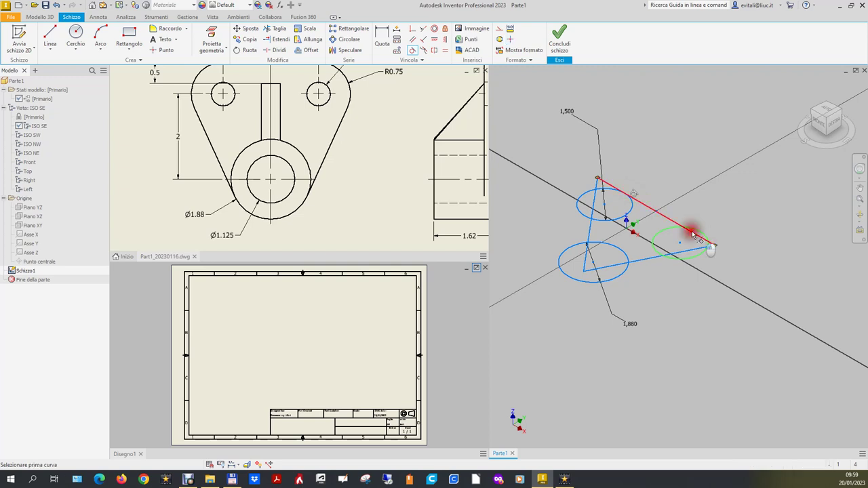
pyautogui.click(640, 258)
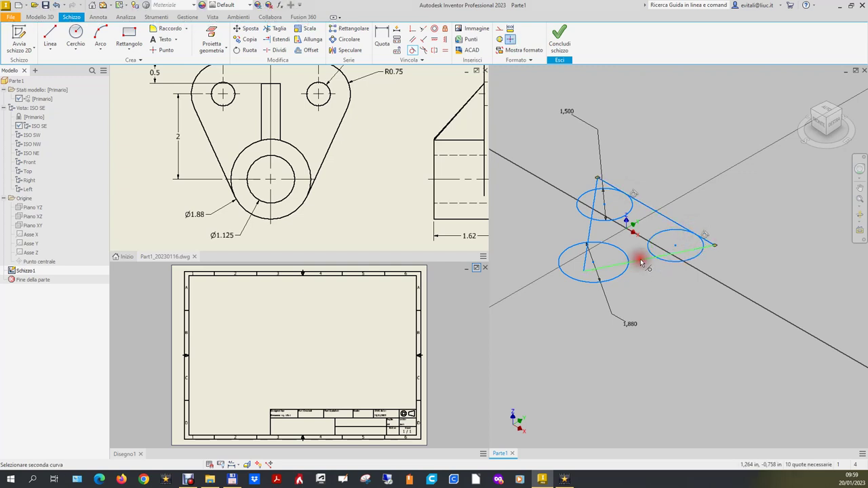
pyautogui.click(698, 260)
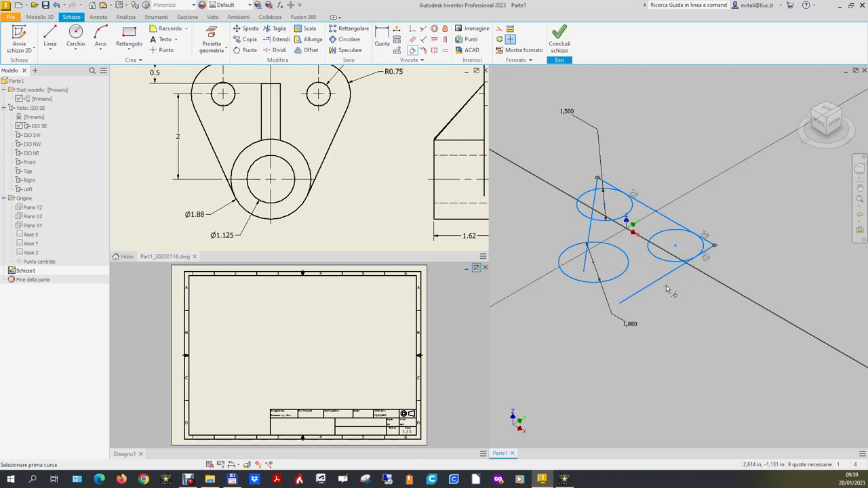
# Step: Make the bottom and left edges tangent to the lower-left circle, and the left edge to the top circle
pyautogui.click(627, 299)
pyautogui.click(612, 279)
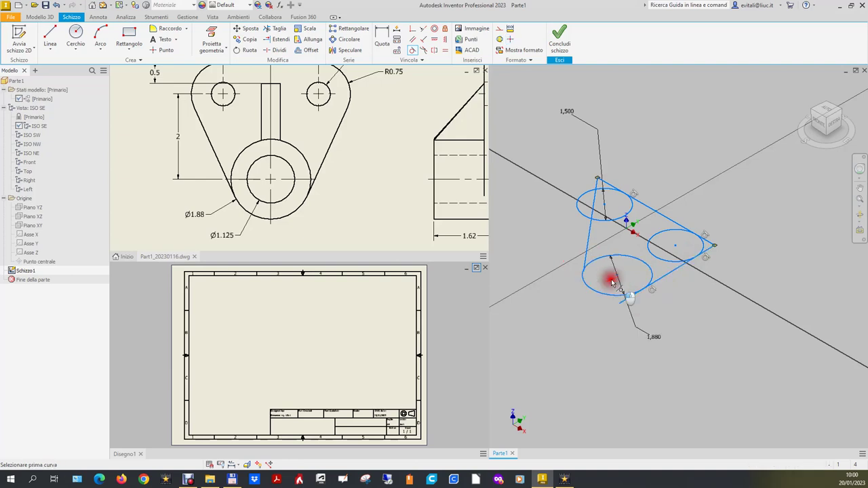
pyautogui.click(589, 250)
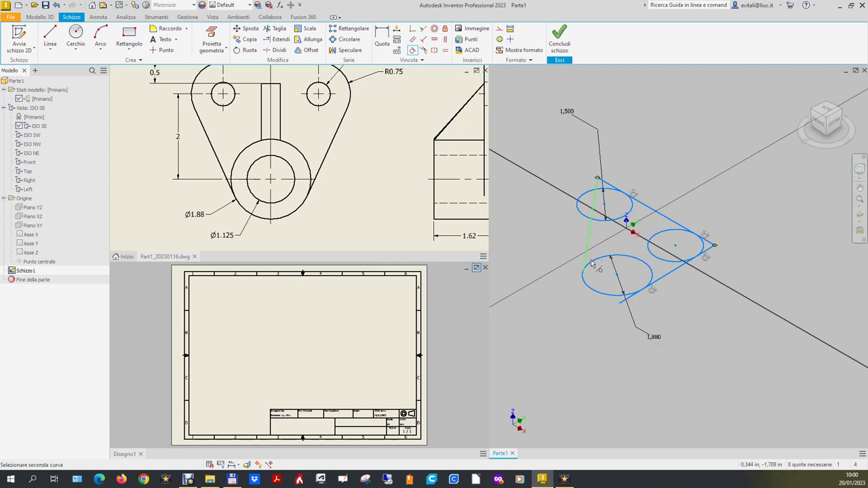
pyautogui.click(591, 263)
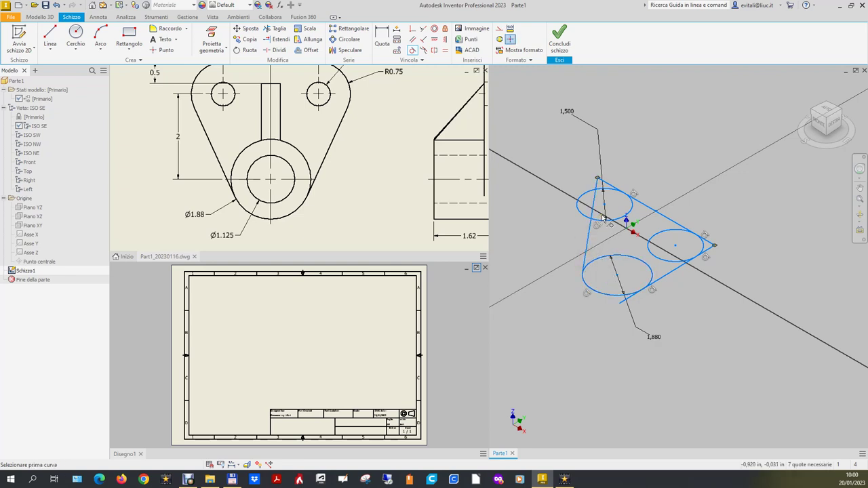
pyautogui.click(587, 231)
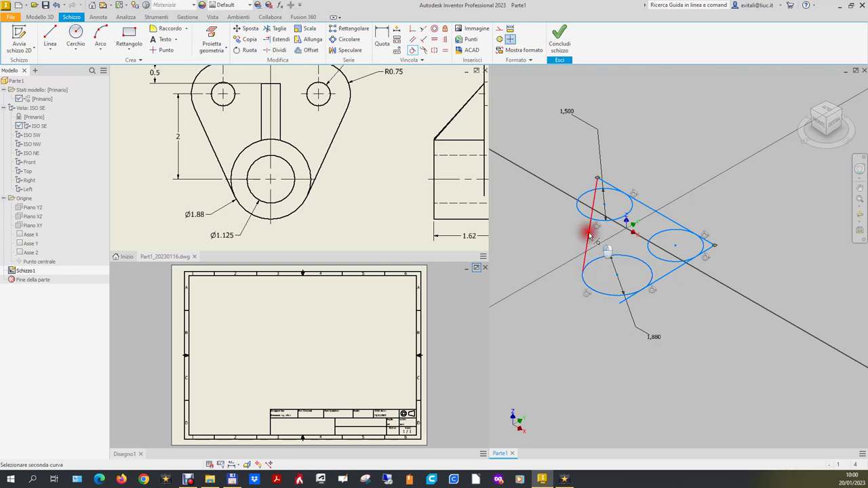
pyautogui.click(587, 196)
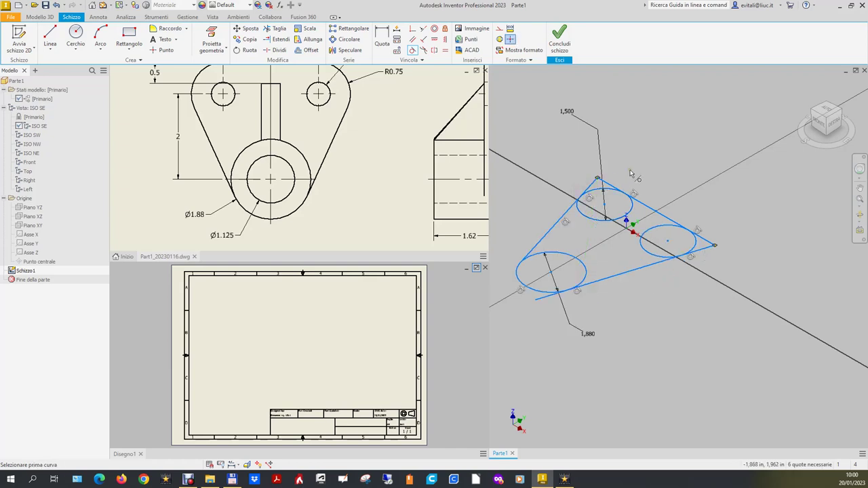
pyautogui.rightClick(671, 154)
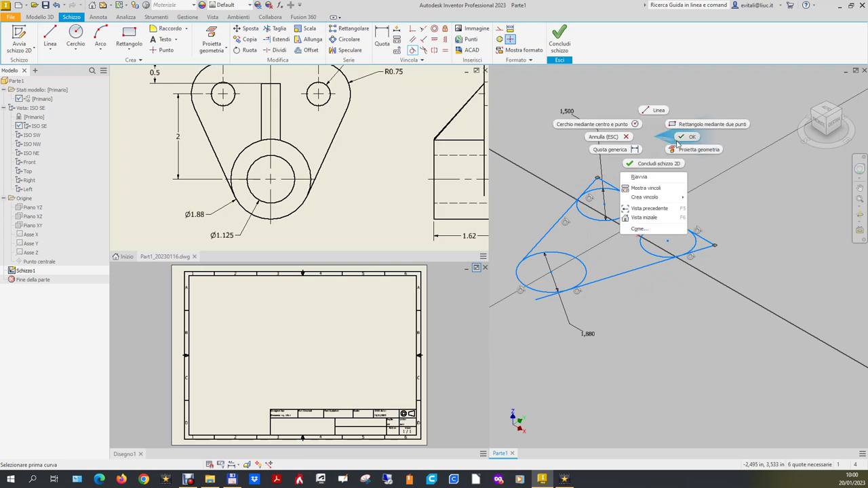
# Step: Finish the tangent constraints and zoom the reference drawing to its 2.24 and 1.12 dimensions
pyautogui.click(676, 144)
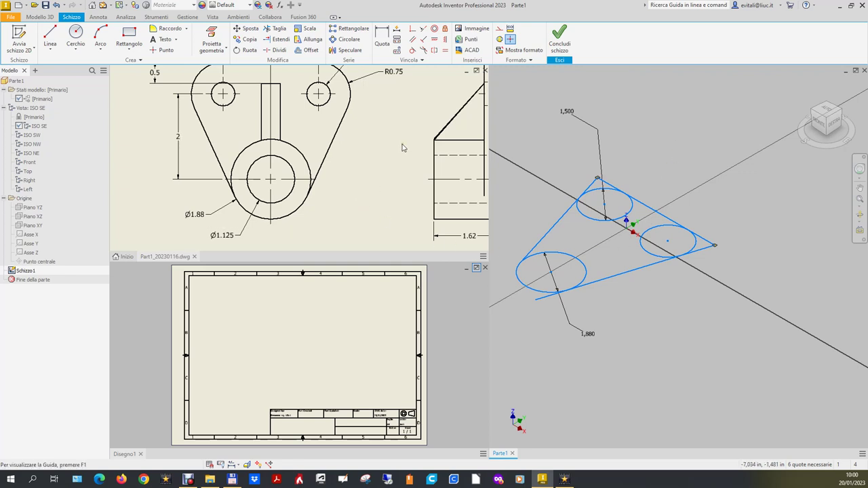
pyautogui.scroll(-2, 400, 147)
pyautogui.scroll(-2, 396, 146)
pyautogui.scroll(3, 389, 146)
pyautogui.scroll(-2, 380, 149)
pyautogui.scroll(2, 378, 115)
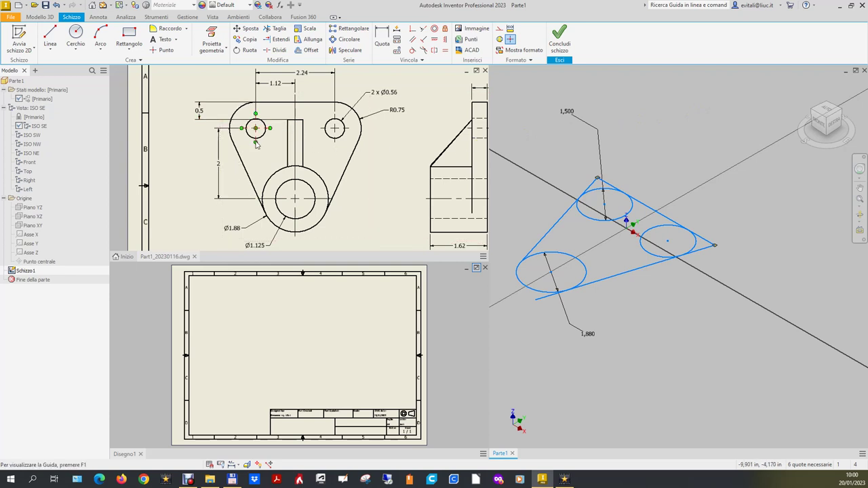
pyautogui.click(382, 38)
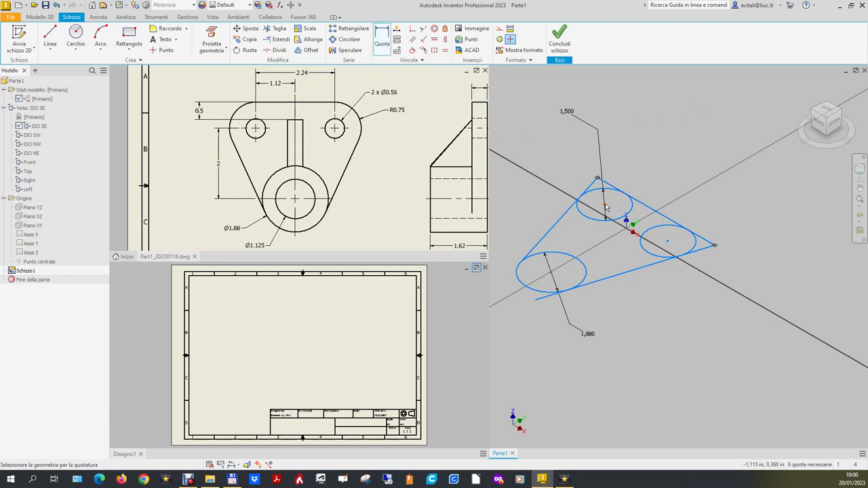
# Step: Dimension the lower-left circle at 2.000 and its offset from the Y axis at 1.120
pyautogui.click(552, 274)
pyautogui.click(517, 192)
pyautogui.write('2')
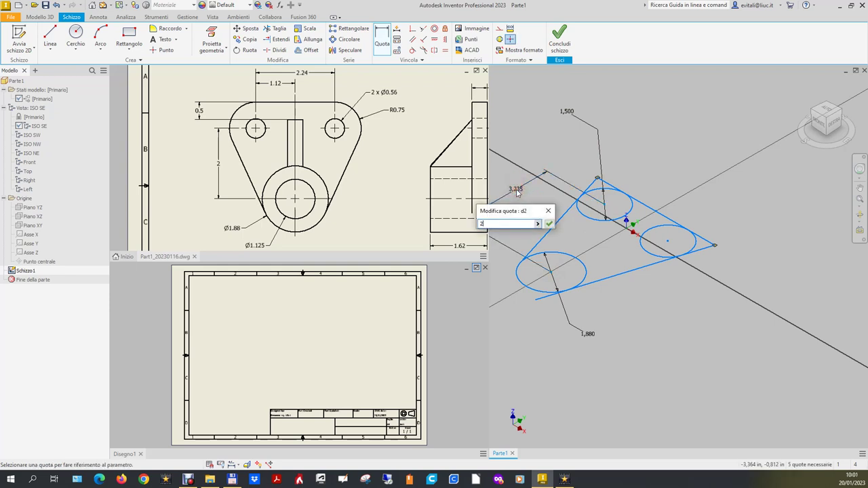
pyautogui.press('Return')
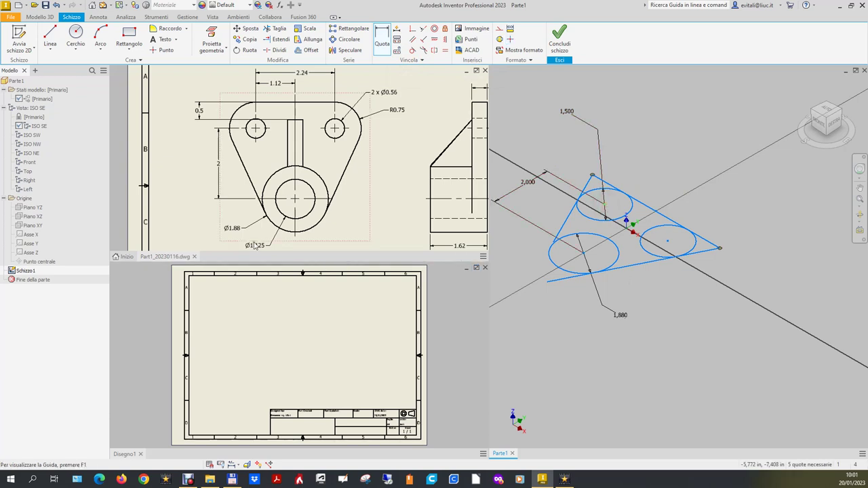
pyautogui.click(34, 242)
pyautogui.click(649, 150)
pyautogui.write('1.12')
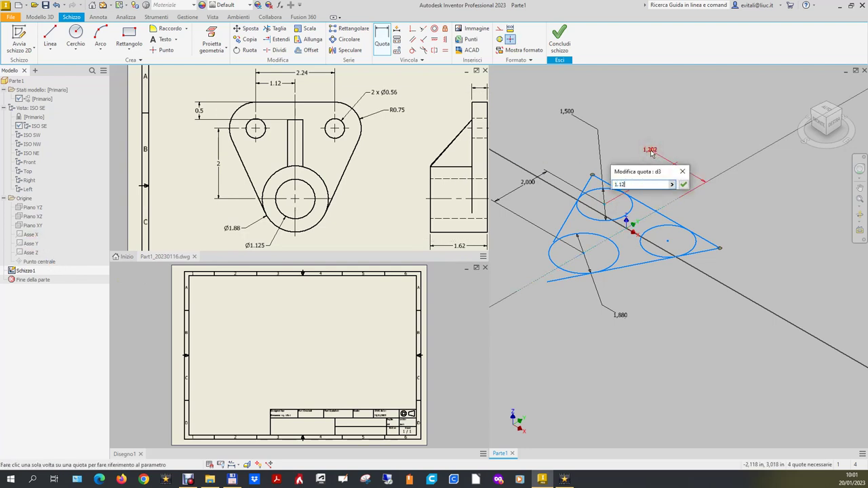
pyautogui.press('Return')
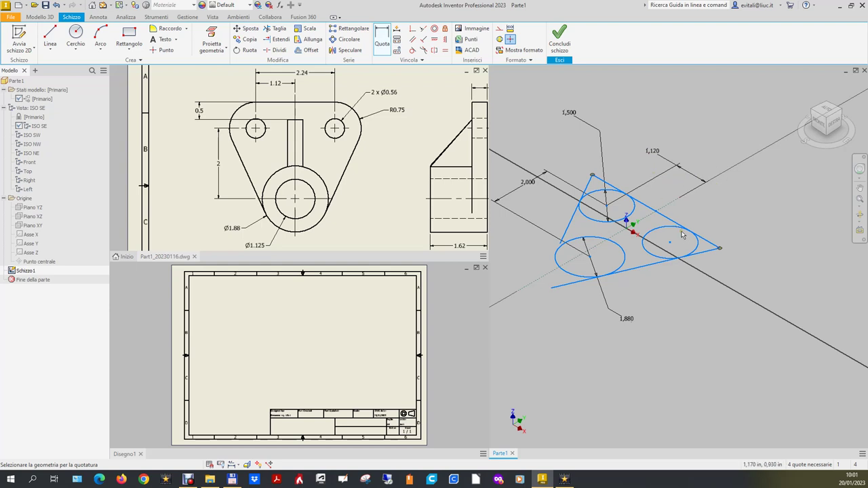
# Step: Add a right-side dimension to the right circle's centre, linked to the 1.120 value (fx:1.120)
pyautogui.click(379, 44)
pyautogui.click(652, 222)
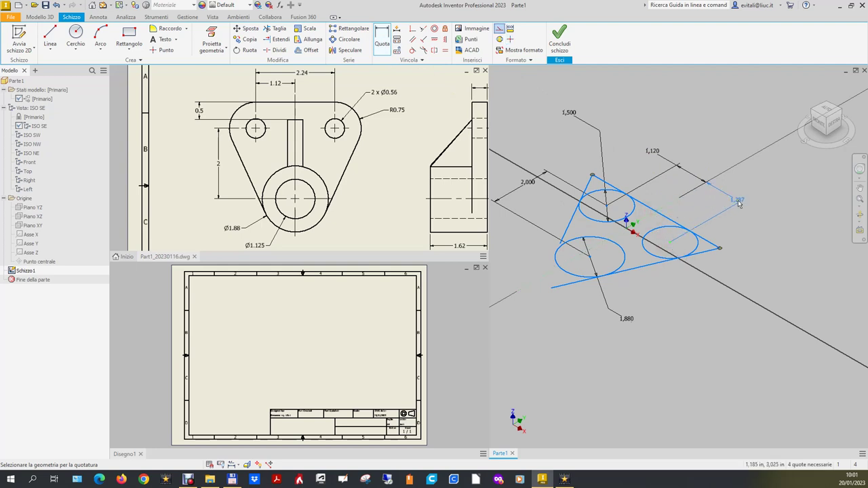
pyautogui.click(758, 212)
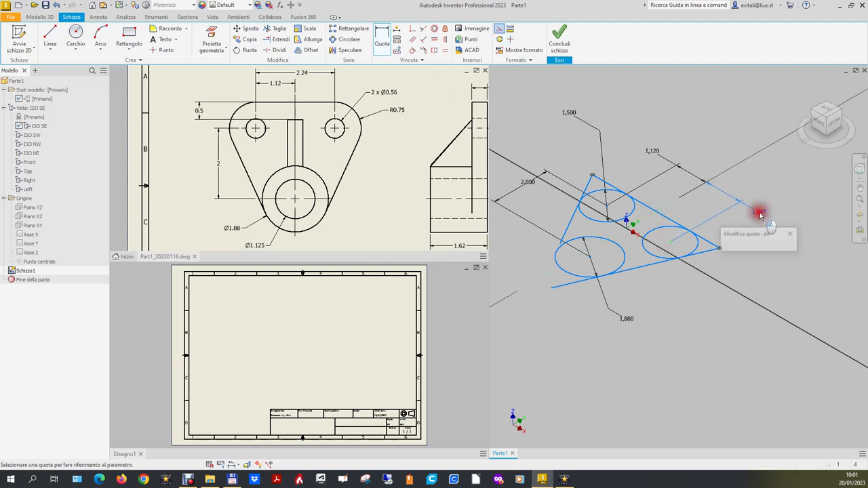
pyautogui.click(653, 153)
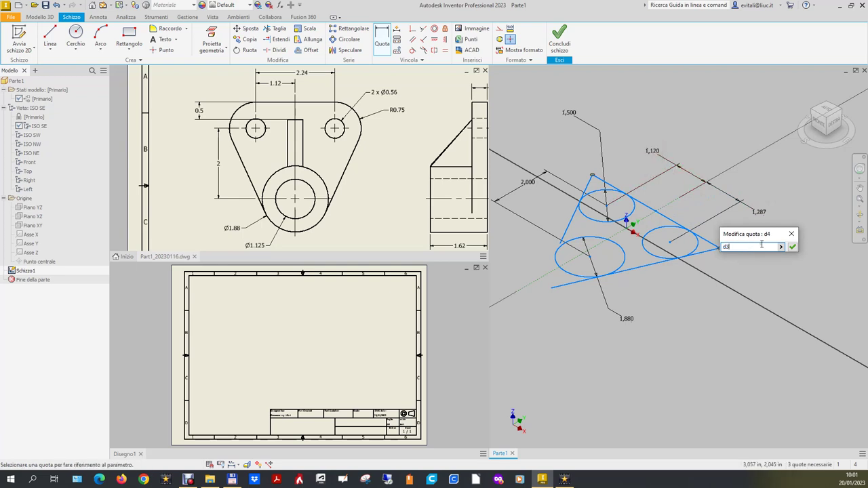
pyautogui.click(792, 247)
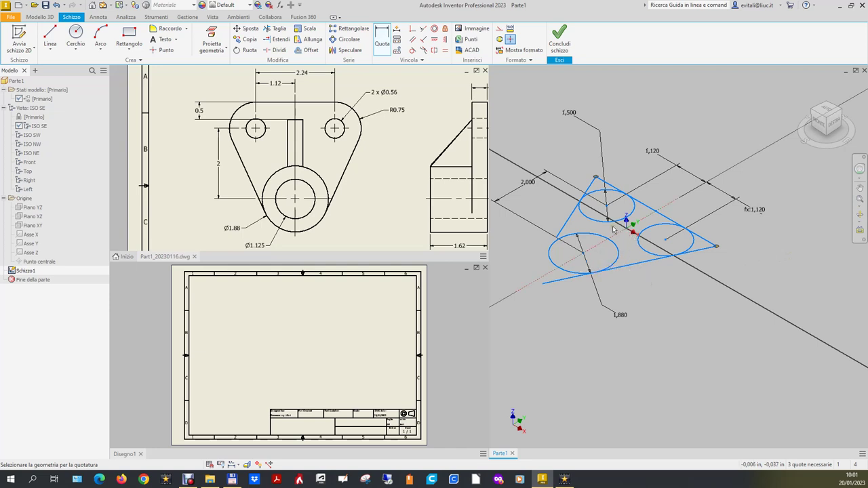
pyautogui.click(445, 39)
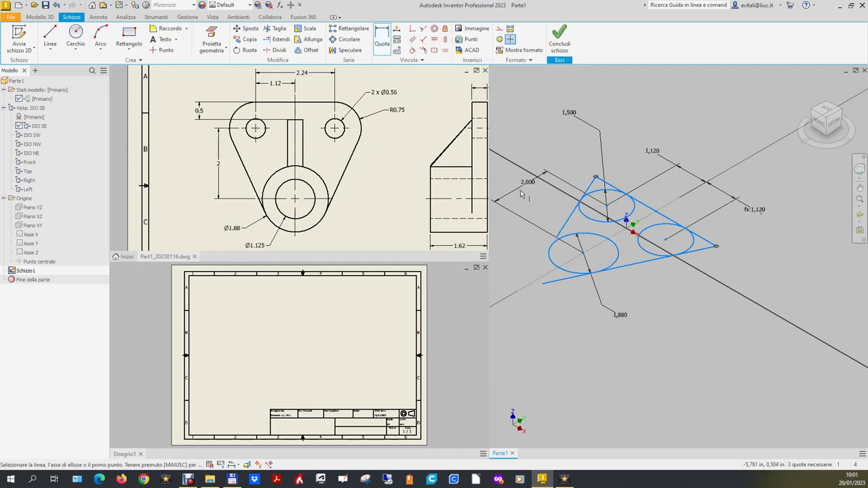
pyautogui.click(583, 253)
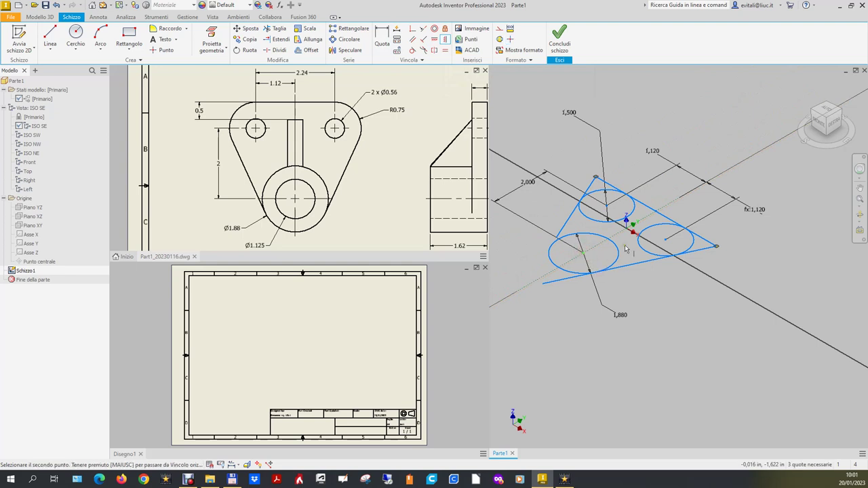
pyautogui.click(53, 263)
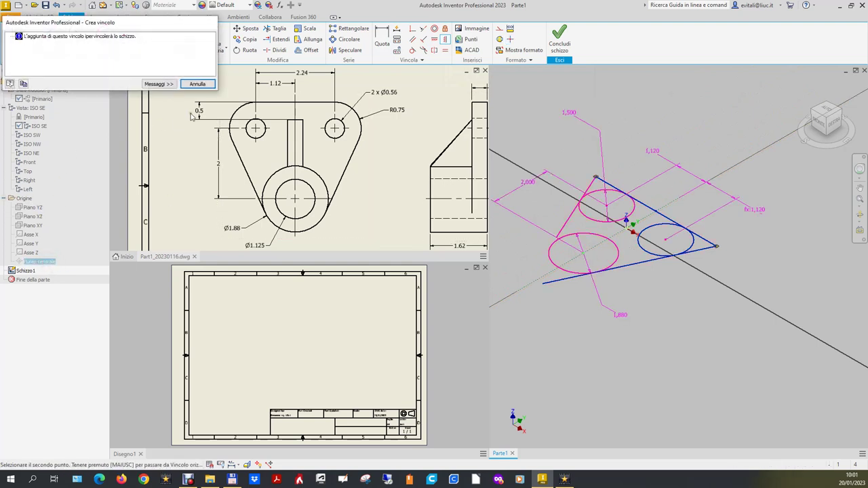
pyautogui.click(200, 84)
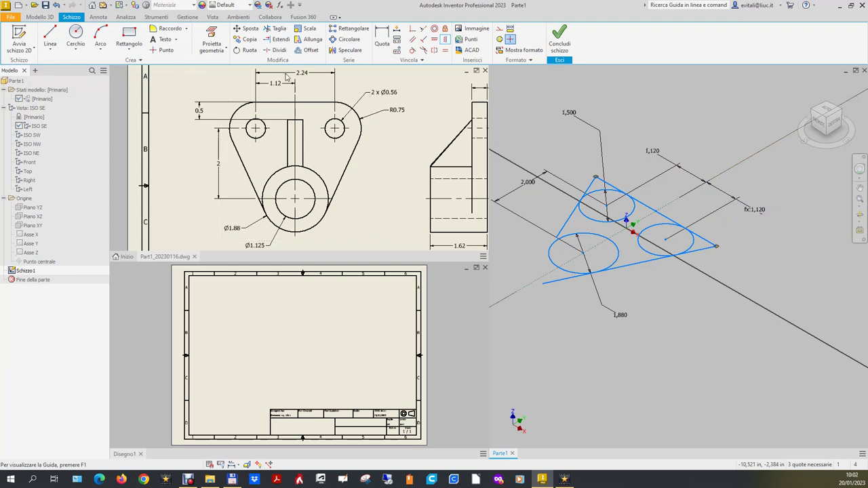
# Step: Trim the excess line stubs and inner arcs at the right and top corner circles
pyautogui.click(275, 28)
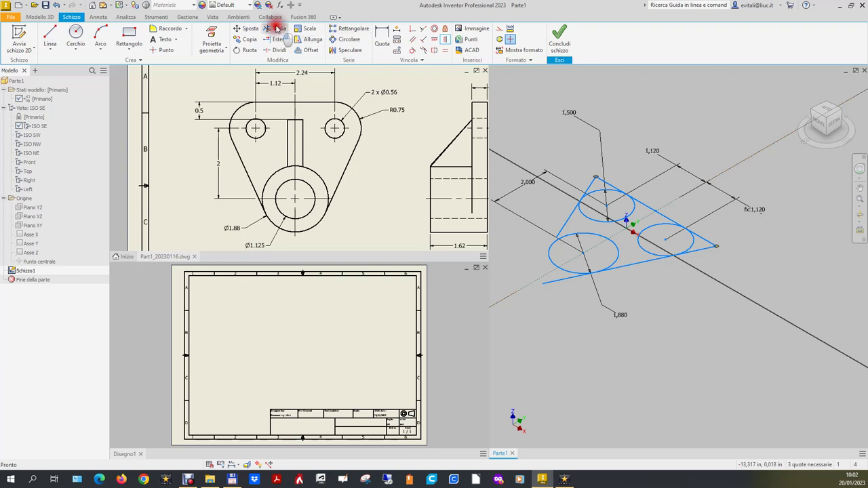
pyautogui.click(562, 281)
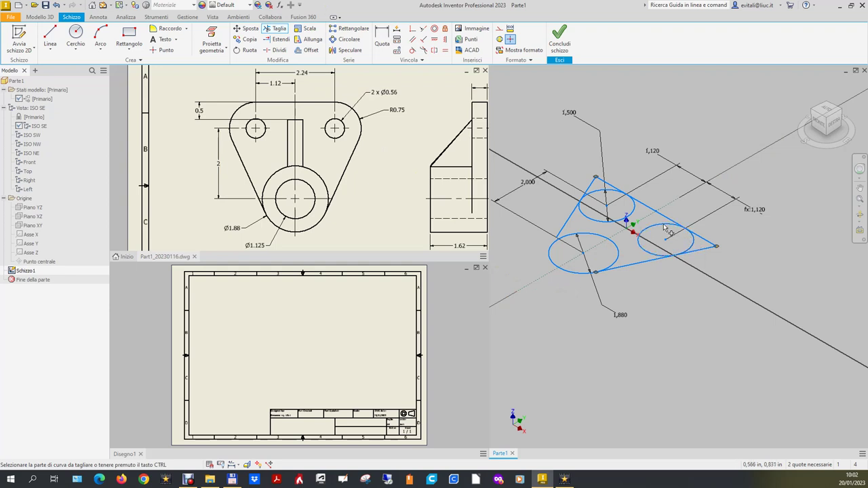
pyautogui.click(663, 226)
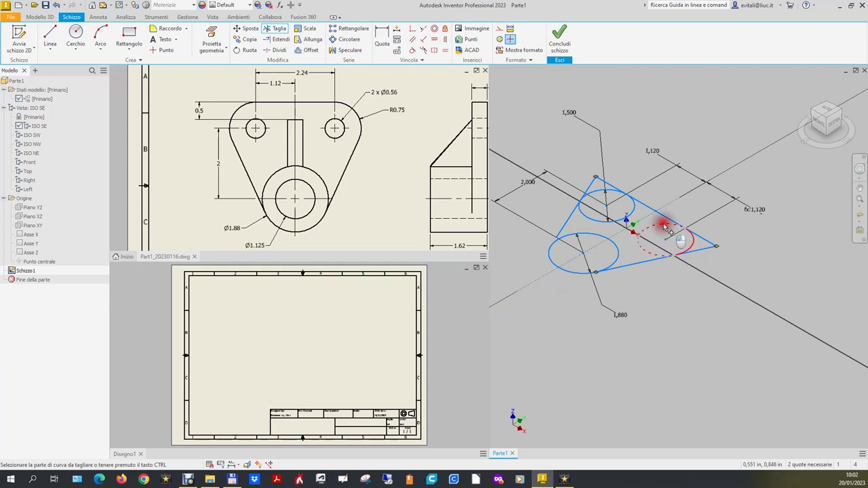
pyautogui.click(704, 250)
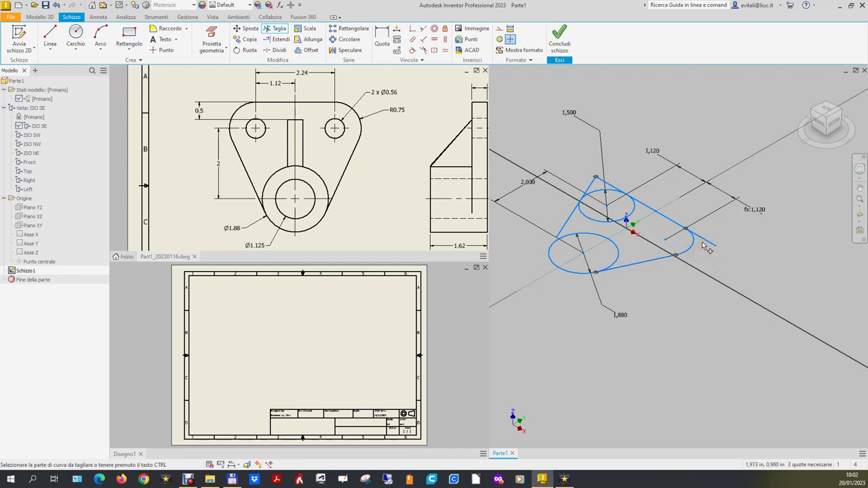
pyautogui.click(705, 244)
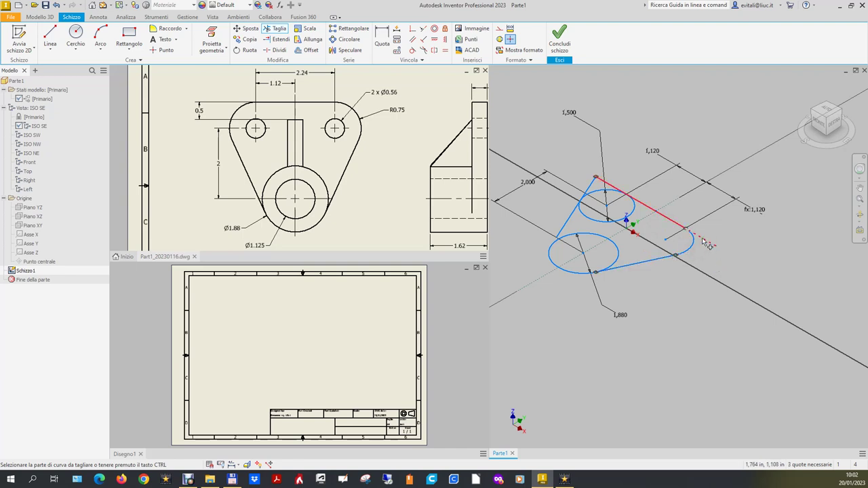
pyautogui.click(609, 187)
pyautogui.click(591, 185)
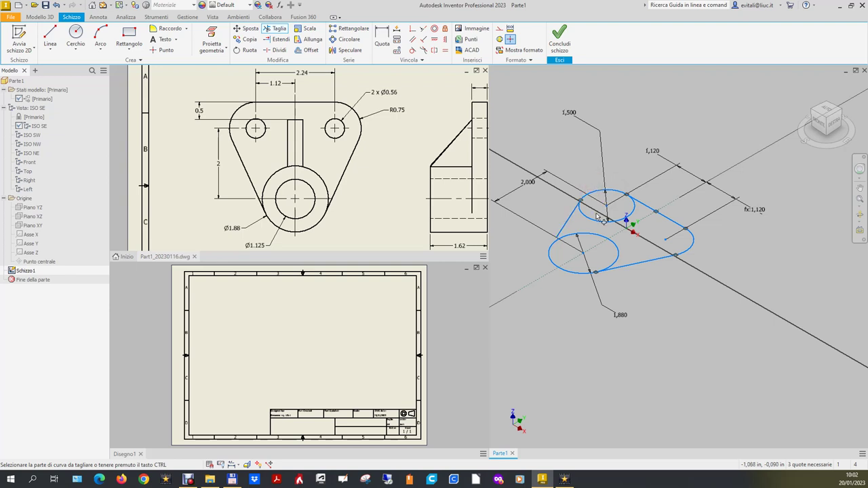
pyautogui.click(587, 217)
pyautogui.press('Escape')
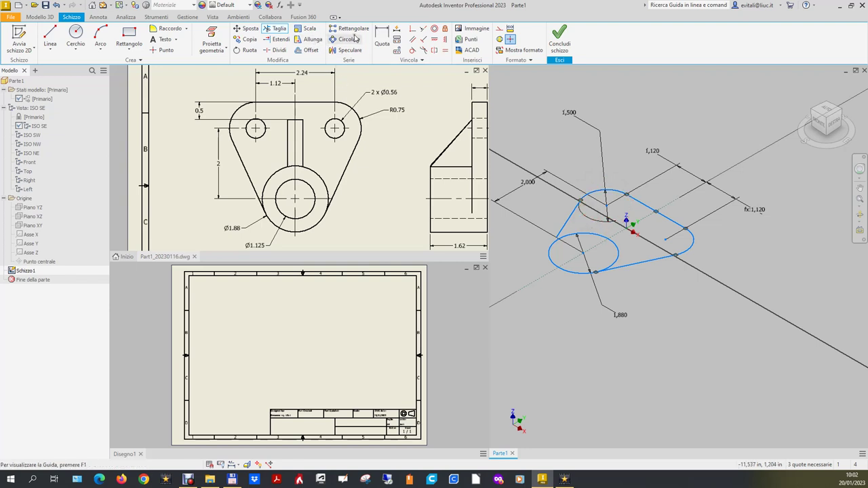
# Step: Extend the line down to the lower circle and trim away its two inner arcs
pyautogui.click(278, 39)
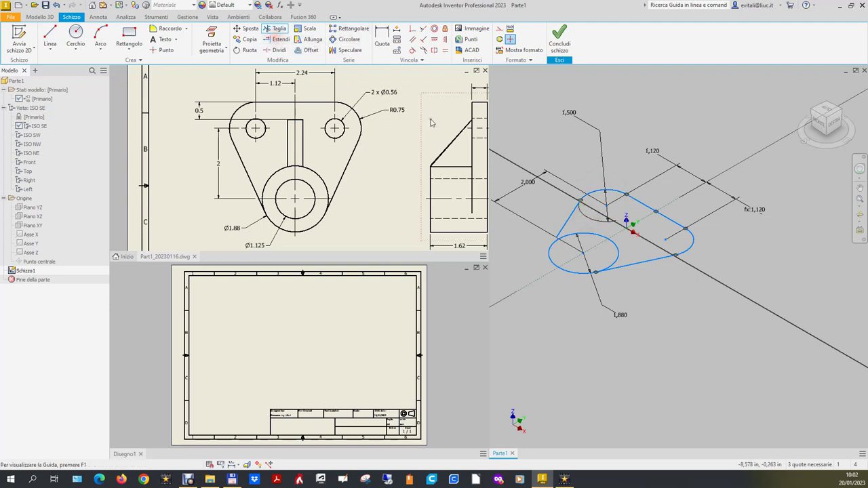
pyautogui.click(572, 231)
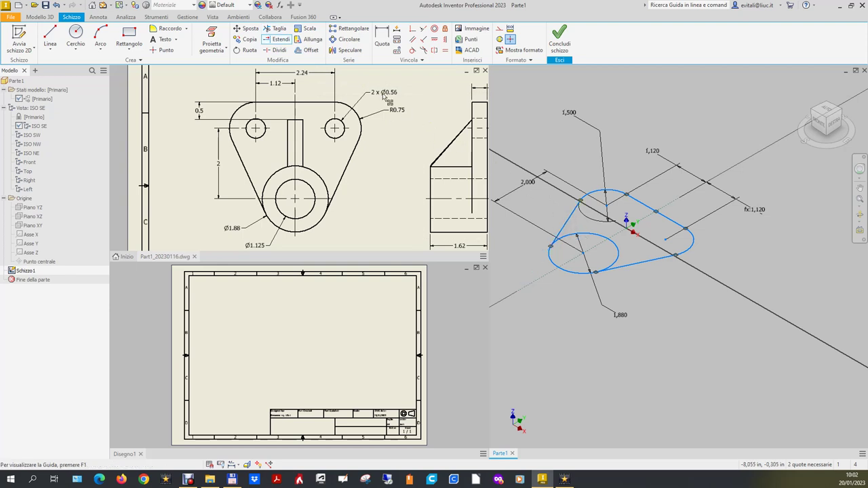
pyautogui.click(278, 28)
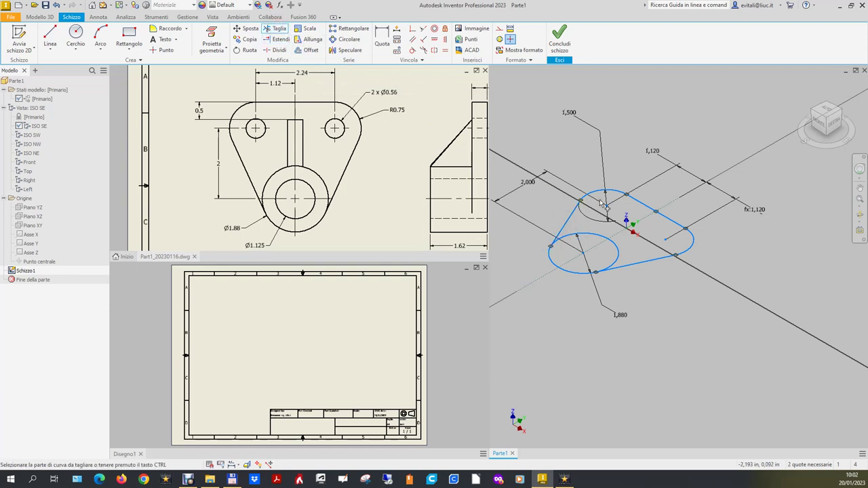
pyautogui.click(600, 238)
pyautogui.click(618, 252)
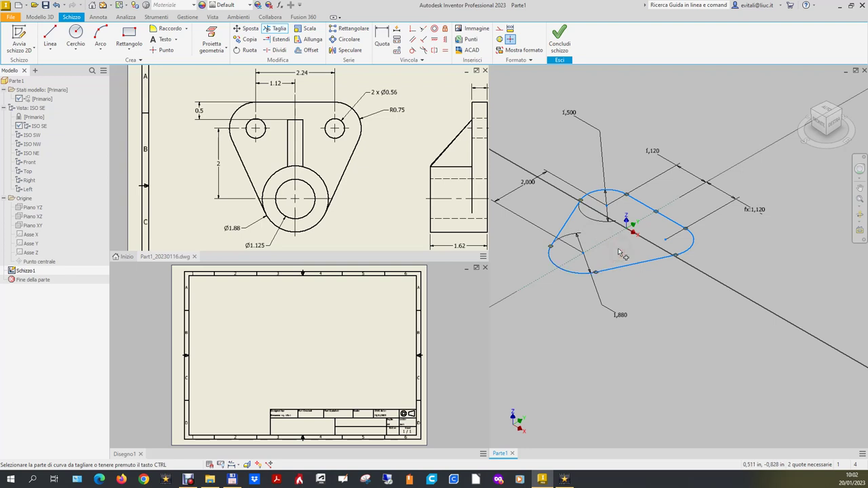
# Step: View the sketch from the top with all degrees of freedom shown, then drag edges to test movement
pyautogui.click(827, 115)
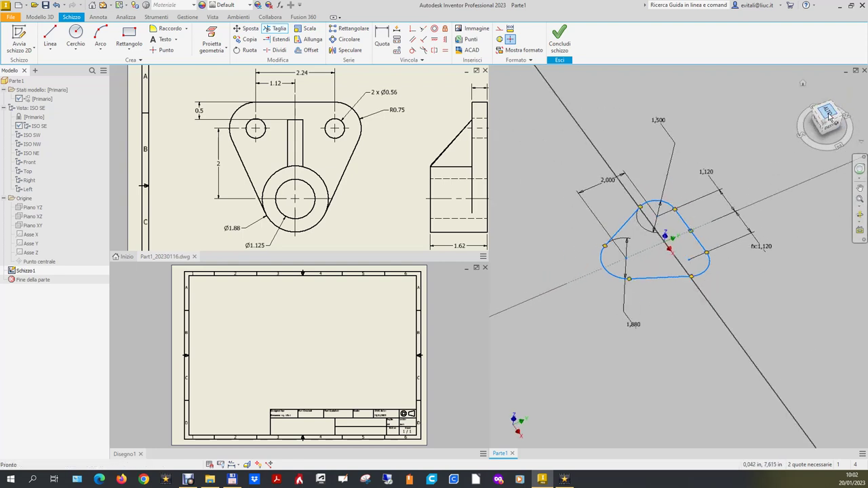
pyautogui.click(852, 82)
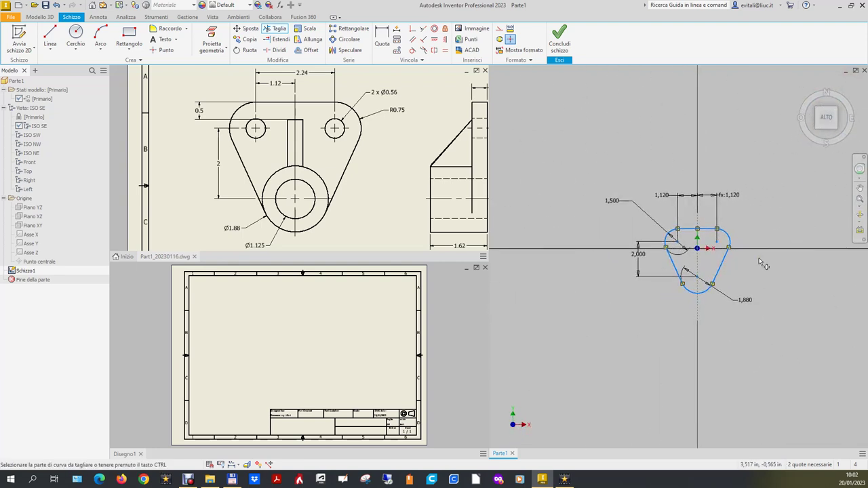
pyautogui.click(261, 465)
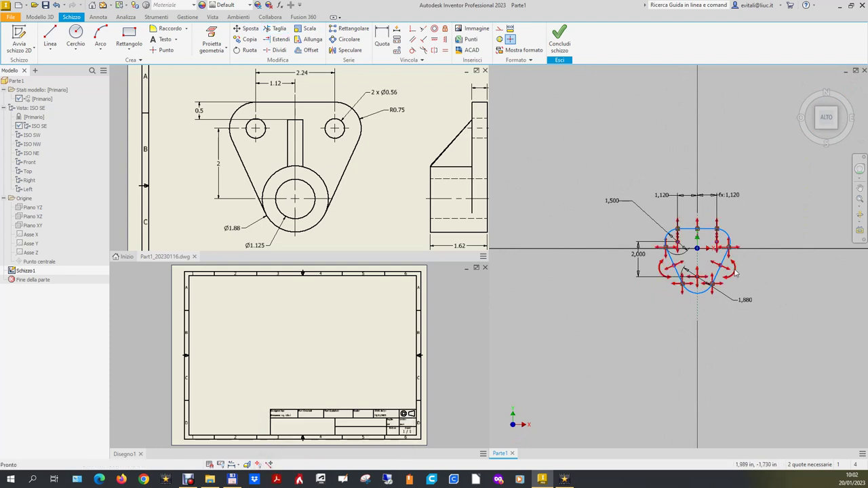
pyautogui.scroll(4, 735, 266)
pyautogui.scroll(2, 734, 267)
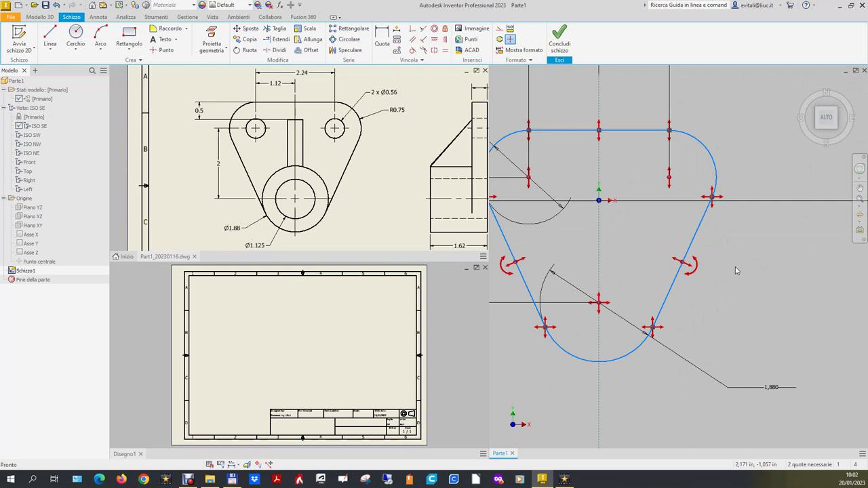
pyautogui.scroll(-2, 761, 274)
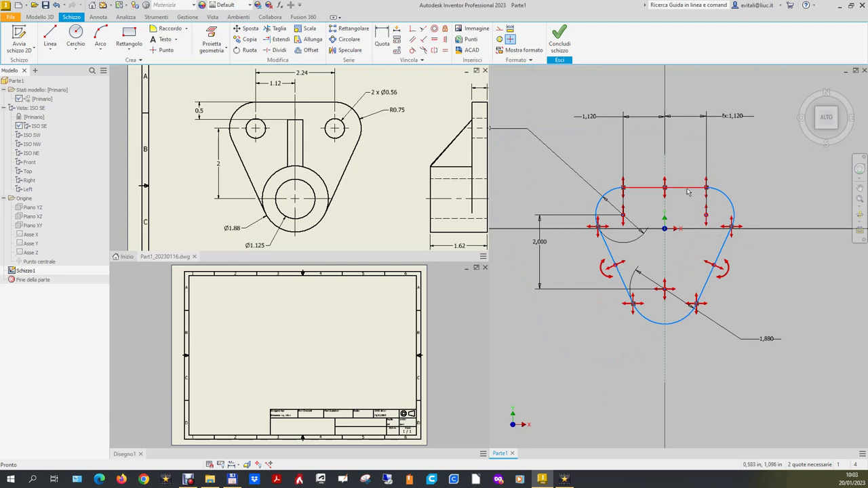
pyautogui.moveTo(687, 192); pyautogui.dragTo(687, 165)
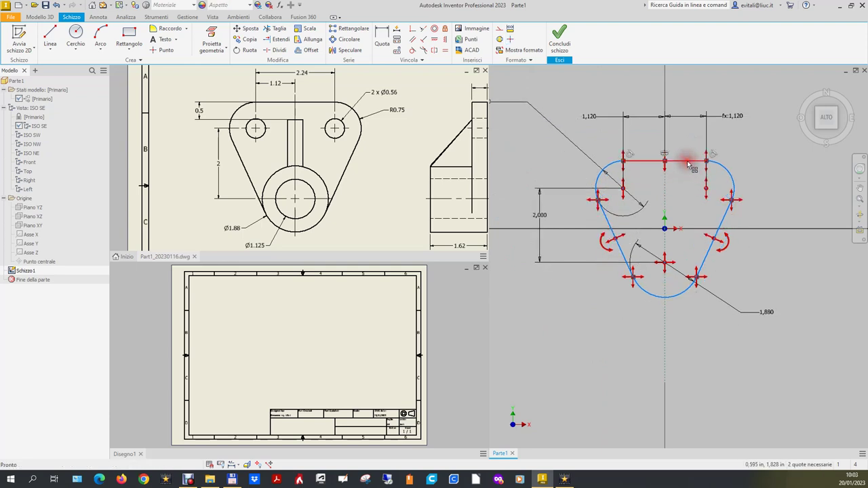
pyautogui.moveTo(724, 224)
pyautogui.keyDown('ctrl'); pyautogui.mouseDown()
pyautogui.moveTo(743, 255)
pyautogui.moveTo(754, 178)
pyautogui.moveTo(755, 218)
pyautogui.moveTo(758, 207)
pyautogui.moveTo(758, 148)
pyautogui.moveTo(761, 161)
pyautogui.mouseUp(); pyautogui.keyUp('ctrl')
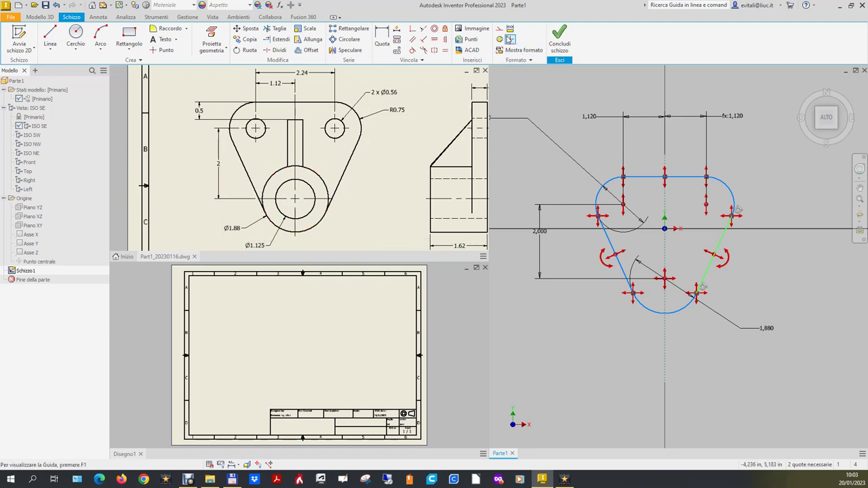
# Step: Make the profile's centre point coincident with the origin, go to Home view, and move the 1.500 dimension
pyautogui.click(412, 30)
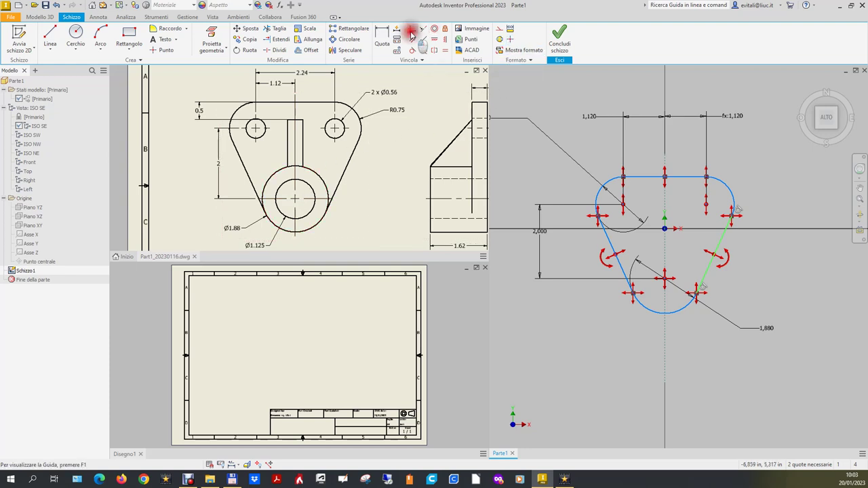
pyautogui.click(664, 278)
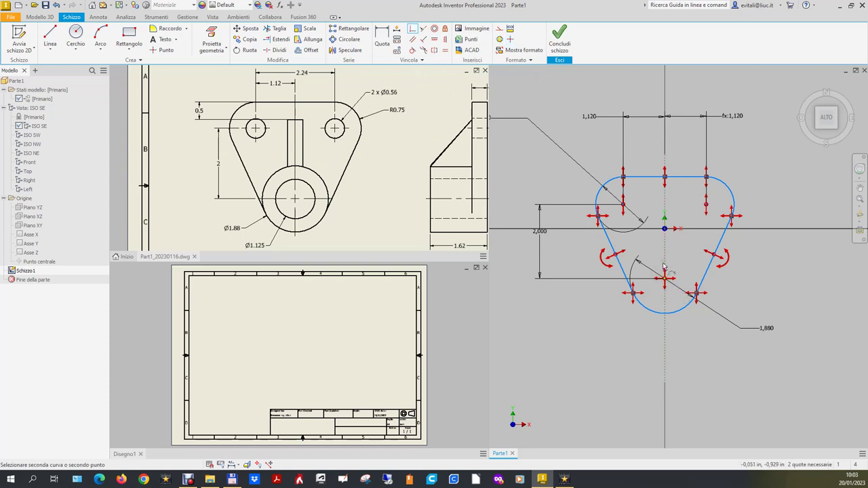
pyautogui.click(40, 261)
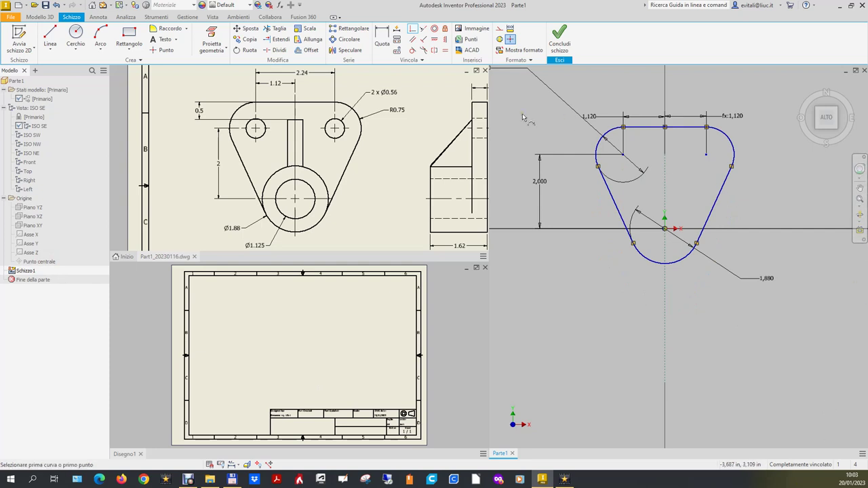
pyautogui.click(800, 85)
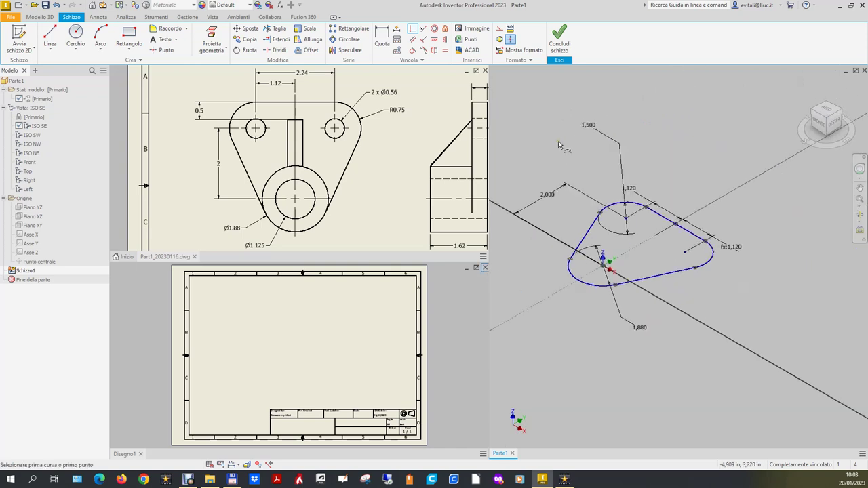
pyautogui.moveTo(608, 133); pyautogui.dragTo(625, 180)
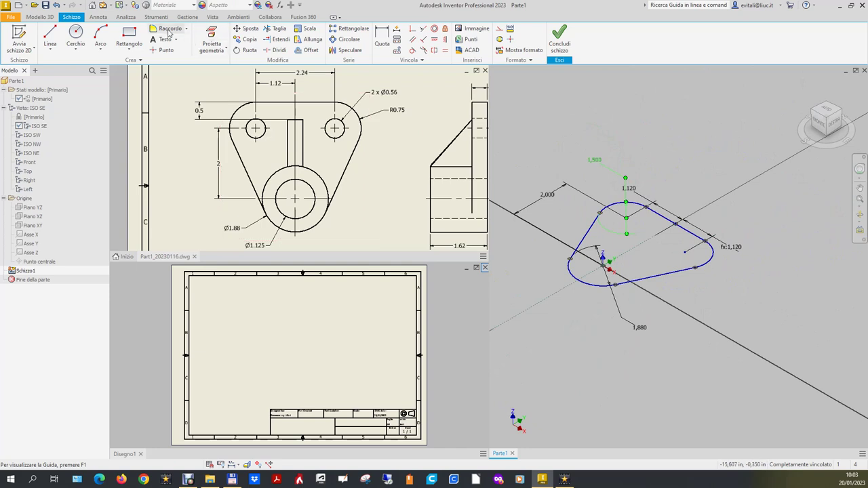
pyautogui.click(76, 35)
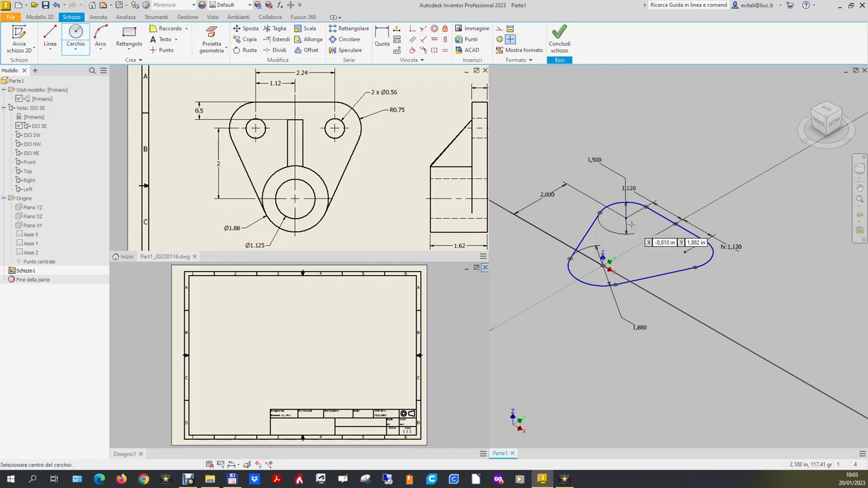
# Step: Draw two small hole circles and make them equal in size
pyautogui.click(626, 221)
pyautogui.click(640, 215)
pyautogui.click(649, 257)
pyautogui.click(652, 253)
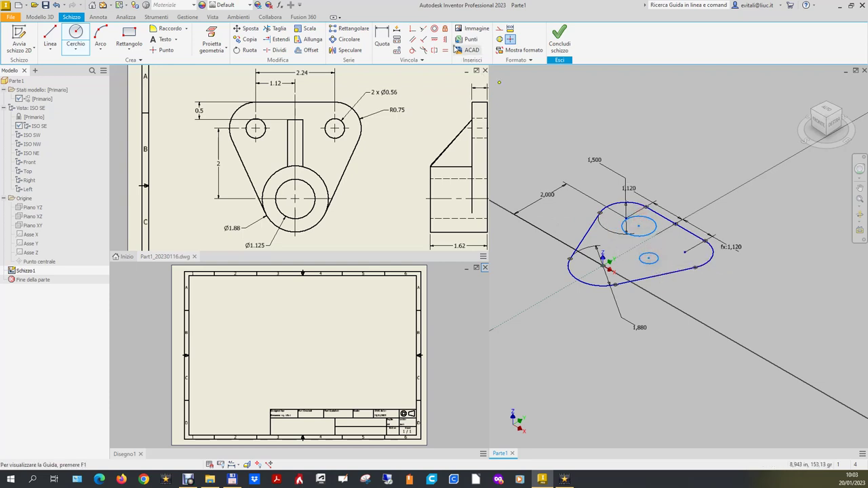
pyautogui.click(445, 50)
pyautogui.click(639, 236)
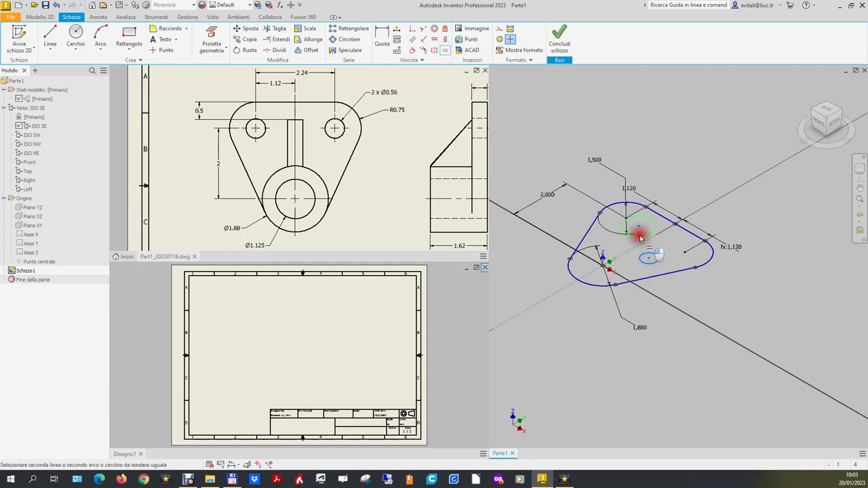
pyautogui.click(652, 254)
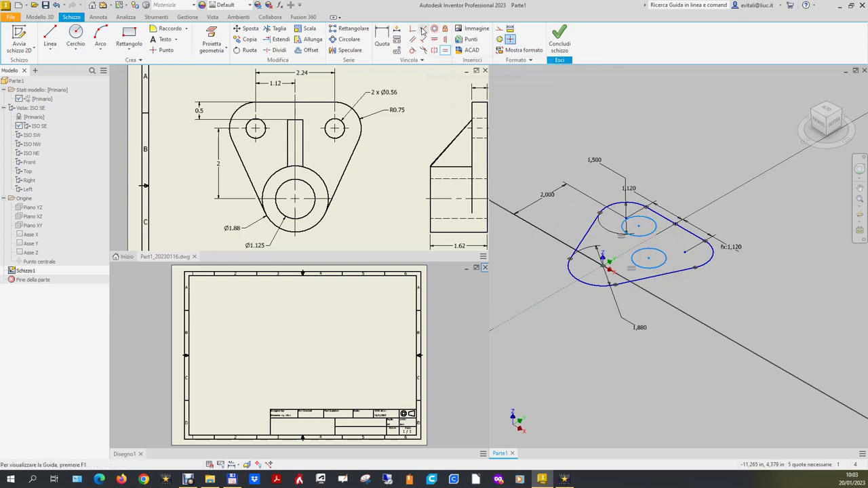
# Step: Dimension the upper hole's diameter to .560
pyautogui.click(384, 41)
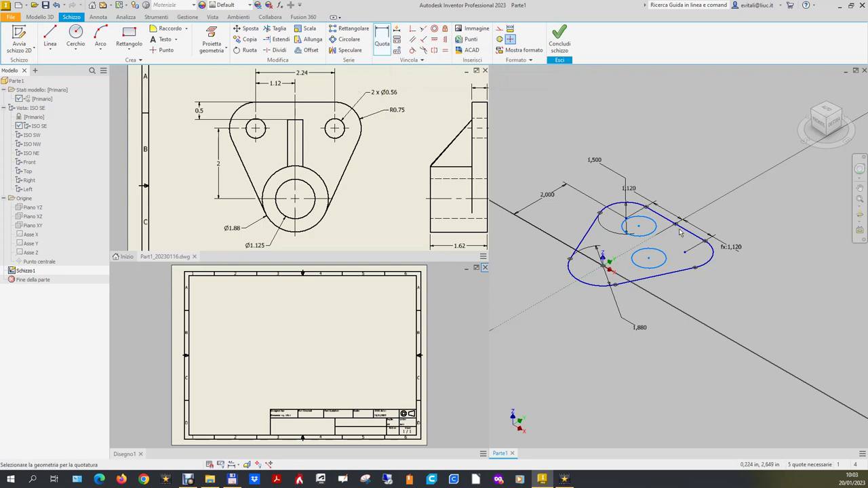
pyautogui.click(656, 224)
pyautogui.click(674, 161)
pyautogui.write(',56')
pyautogui.press('Return')
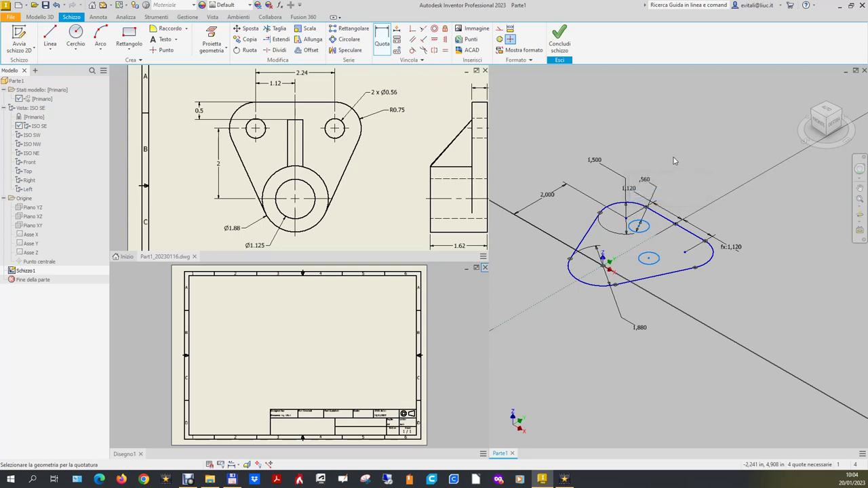
# Step: Centre the upper hole on the top arc and the other hole concentric with the right-hand corner
pyautogui.click(412, 29)
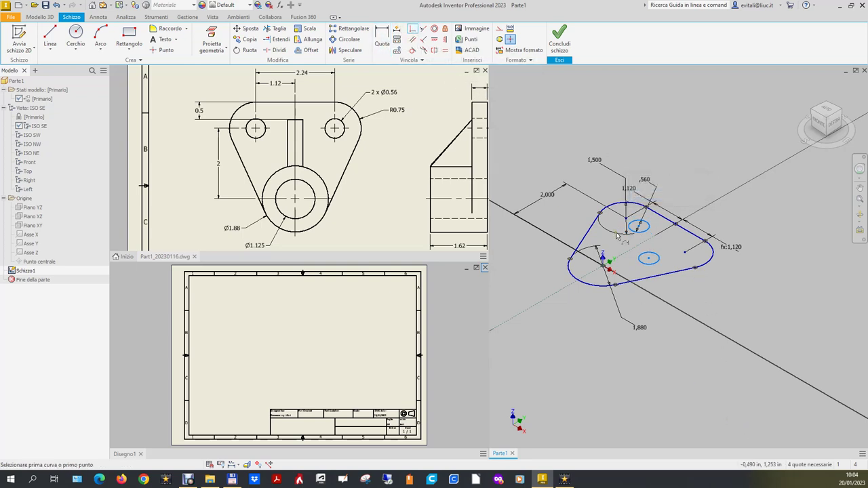
pyautogui.click(637, 227)
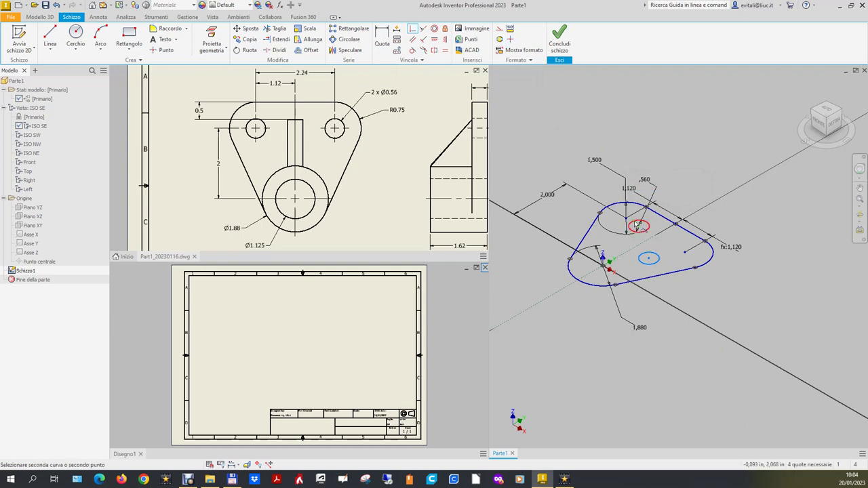
pyautogui.click(637, 233)
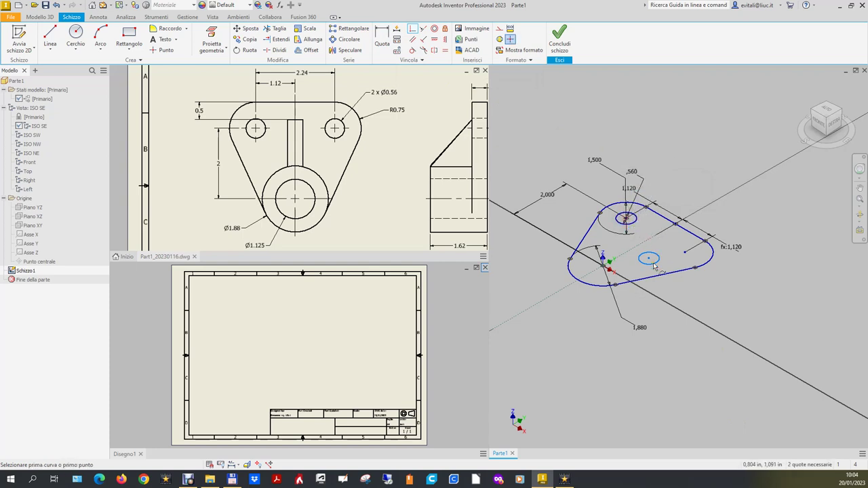
pyautogui.click(433, 28)
pyautogui.click(658, 257)
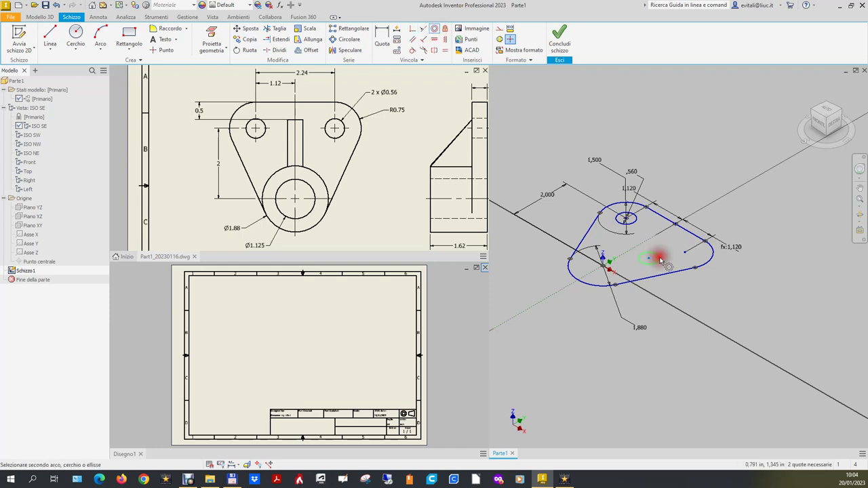
pyautogui.click(710, 260)
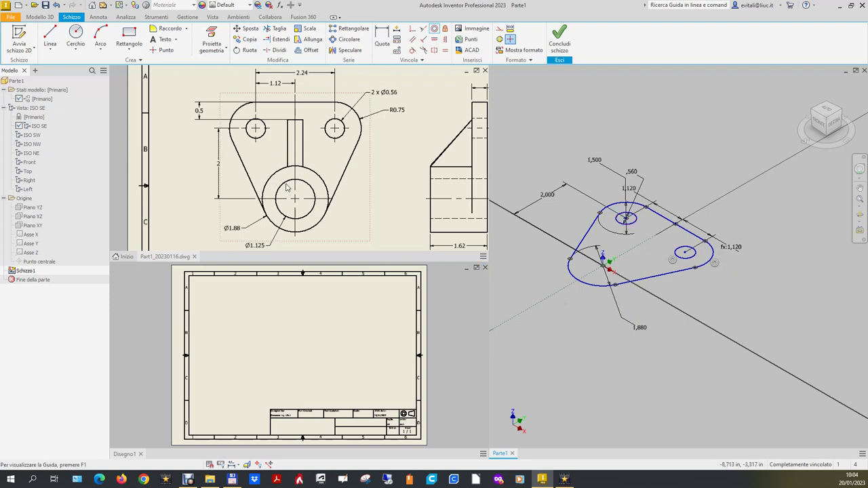
# Step: Draw a circle below the profile and dimension its diameter to 1.125
pyautogui.click(79, 34)
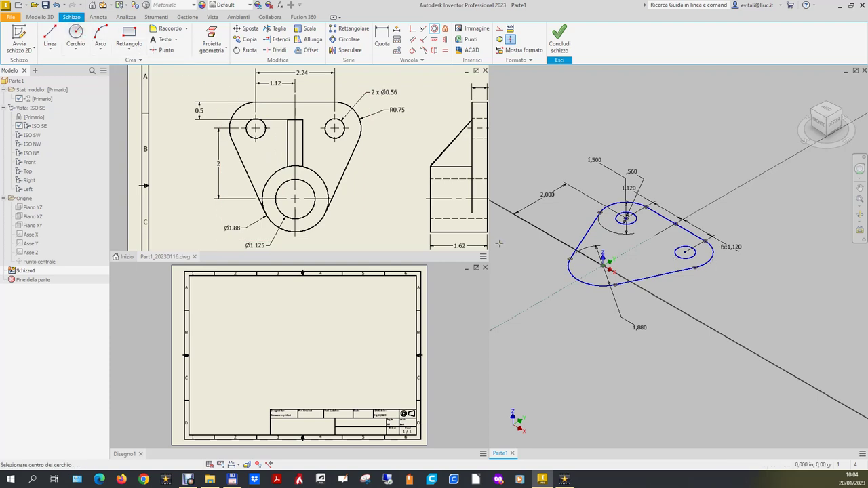
pyautogui.click(603, 322)
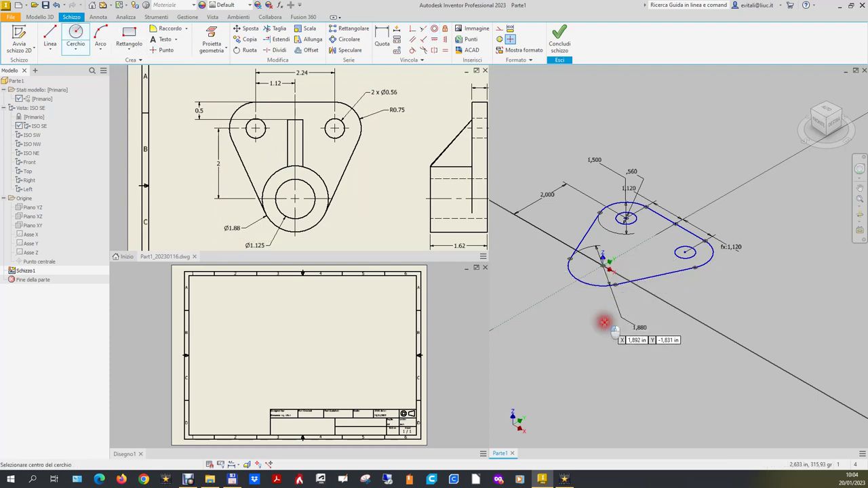
pyautogui.click(609, 306)
pyautogui.click(382, 37)
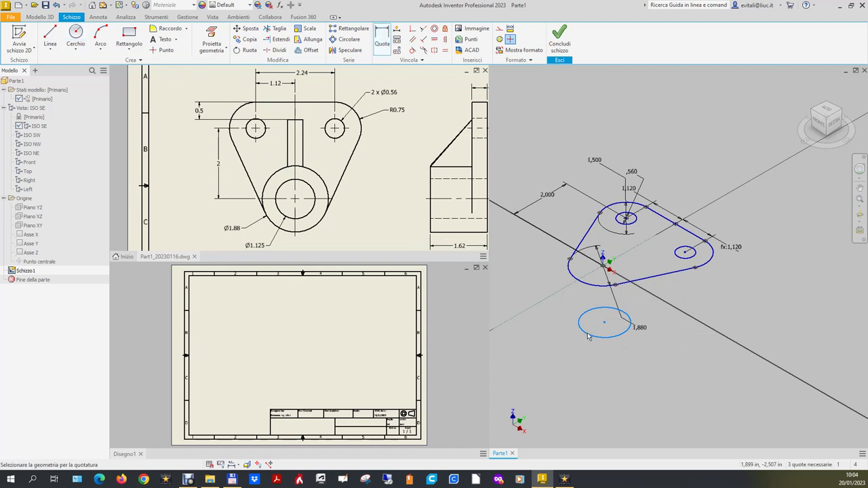
pyautogui.click(583, 331)
pyautogui.click(575, 347)
pyautogui.write('1')
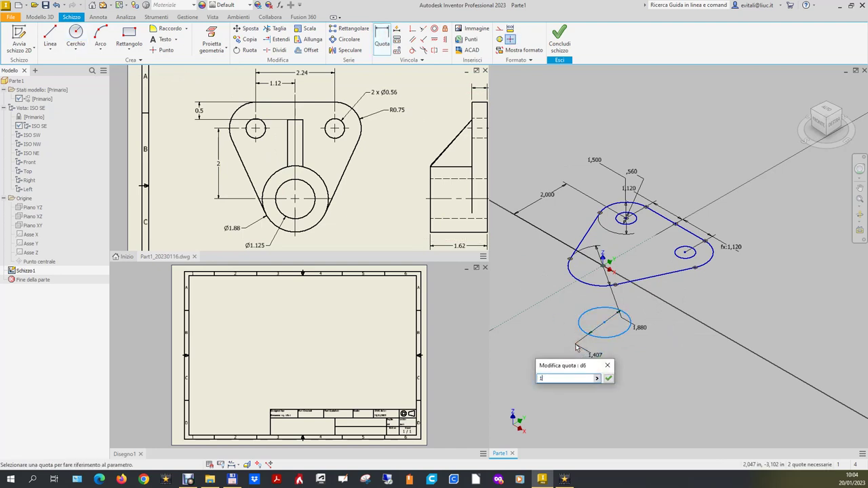
pyautogui.write('25')
pyautogui.press('Return')
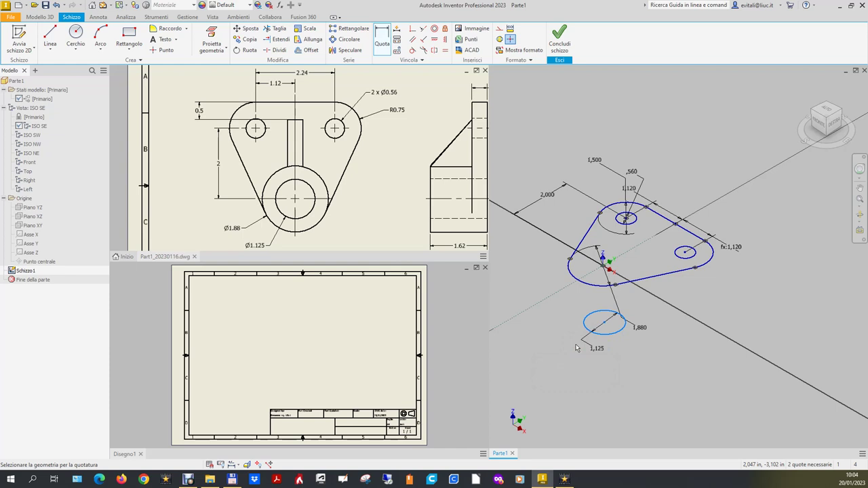
# Step: Make the 1.125 circle concentric with the left corner arc and finish the sketch
pyautogui.click(434, 29)
pyautogui.click(602, 312)
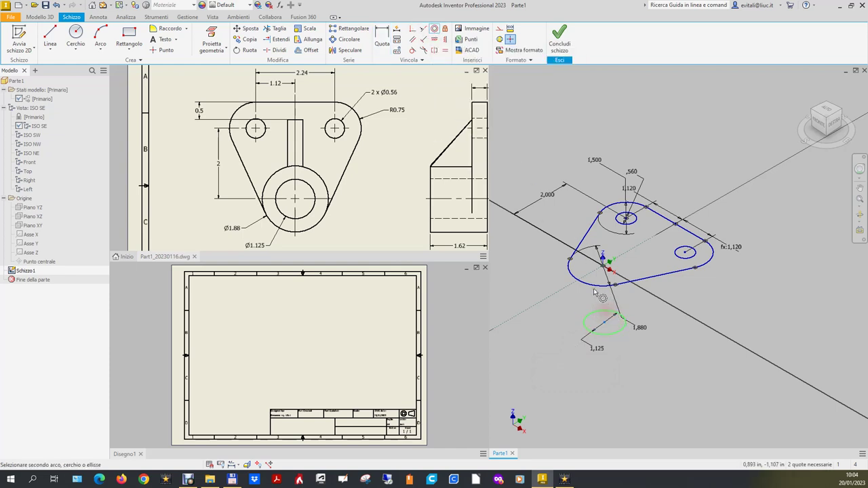
pyautogui.click(594, 289)
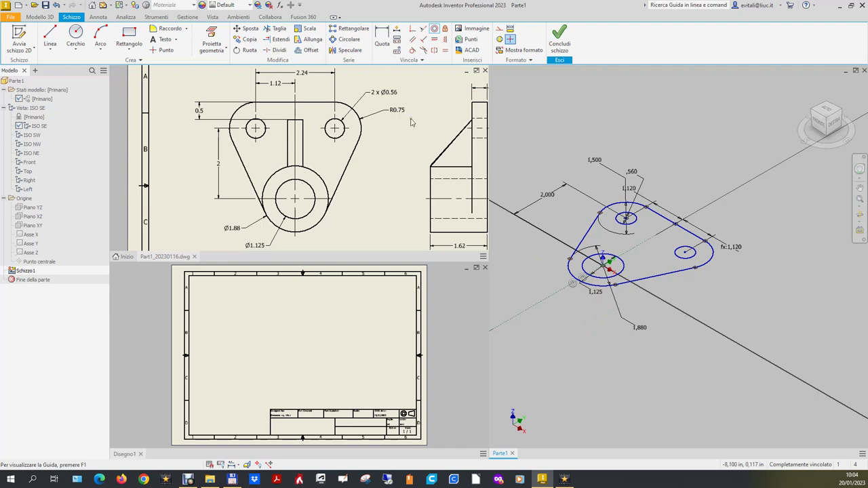
pyautogui.click(559, 38)
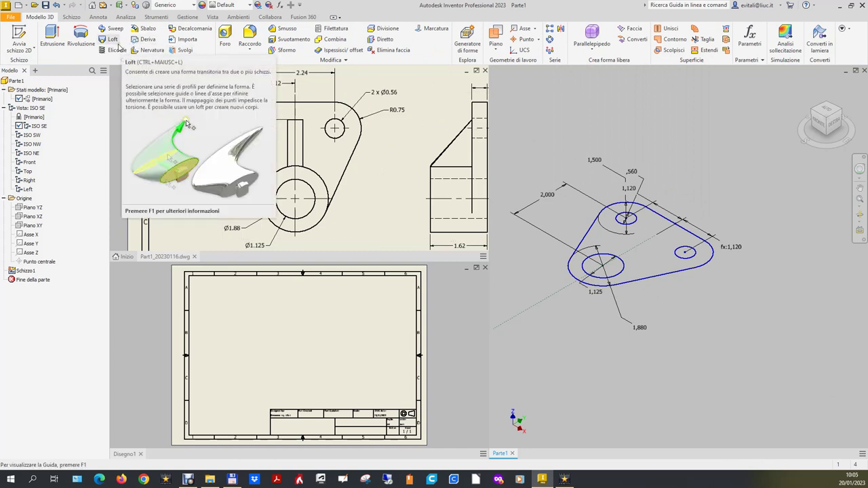
# Step: Extrude Schizzo1 by 0.44 as a solid body, creating Estrusione1
pyautogui.click(52, 34)
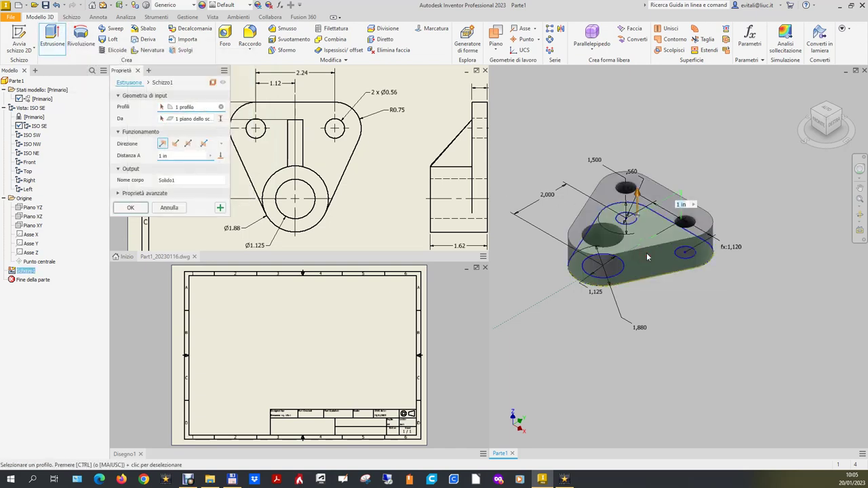
pyautogui.click(392, 162)
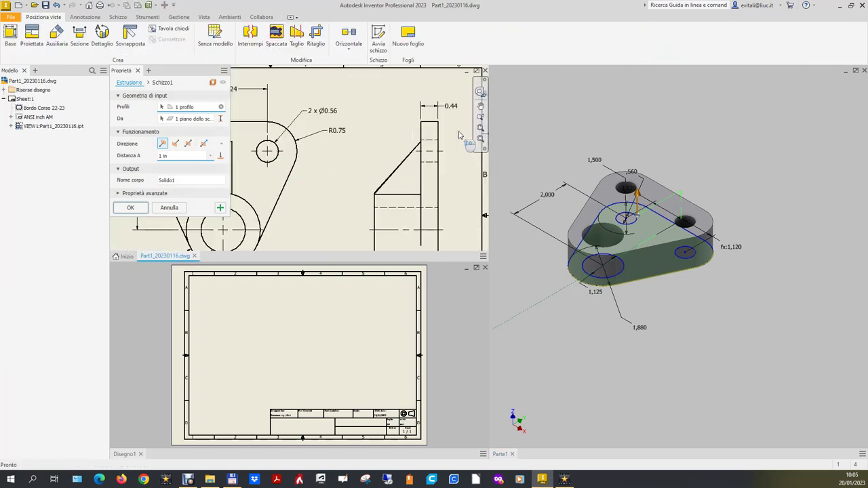
pyautogui.click(653, 118)
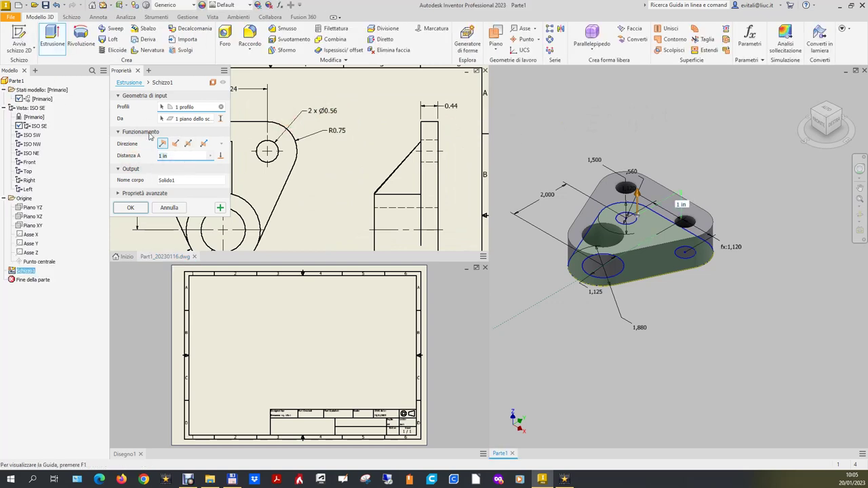
pyautogui.write('0.44')
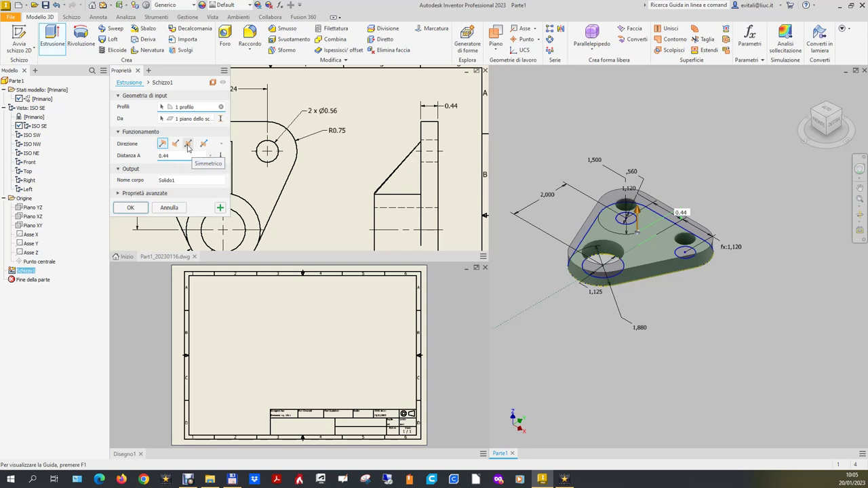
pyautogui.click(133, 208)
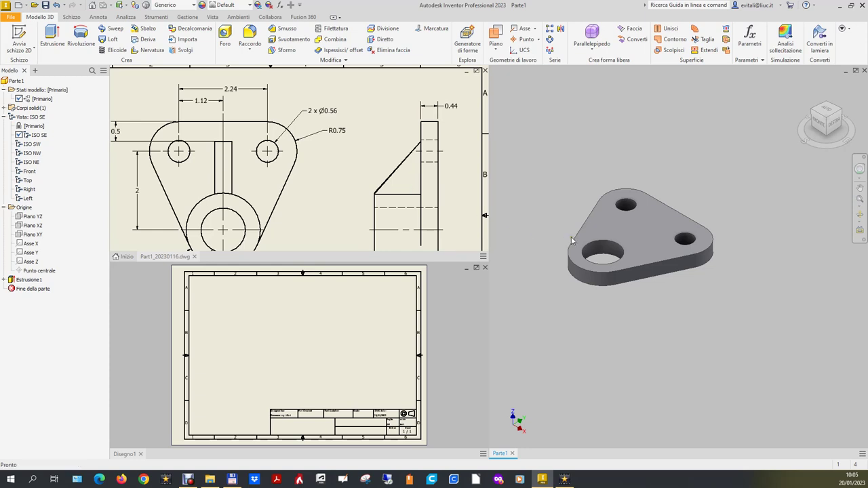
pyautogui.click(302, 350)
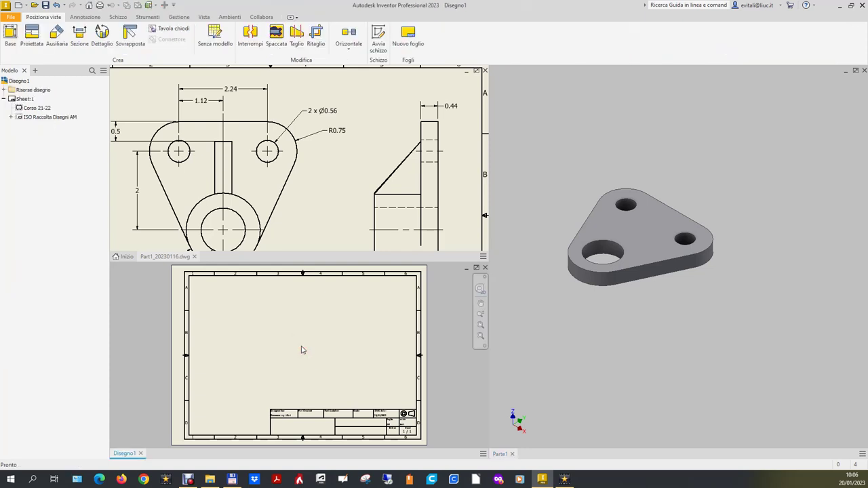
pyautogui.click(502, 455)
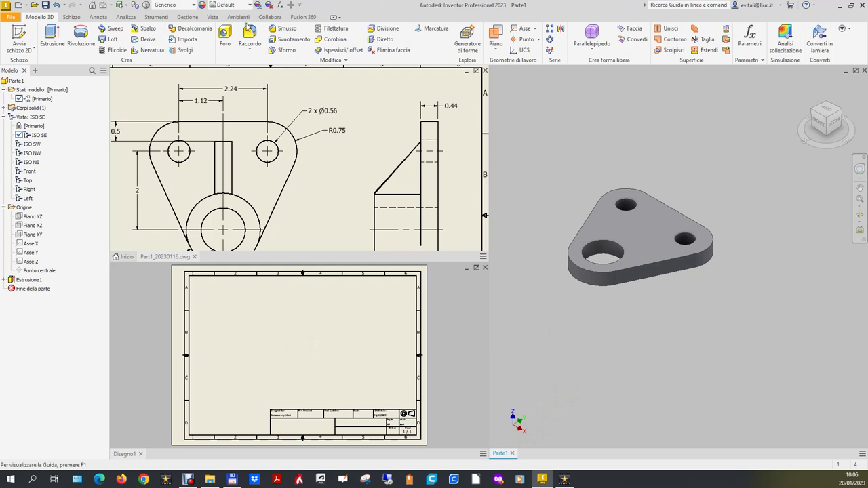
pyautogui.click(10, 20)
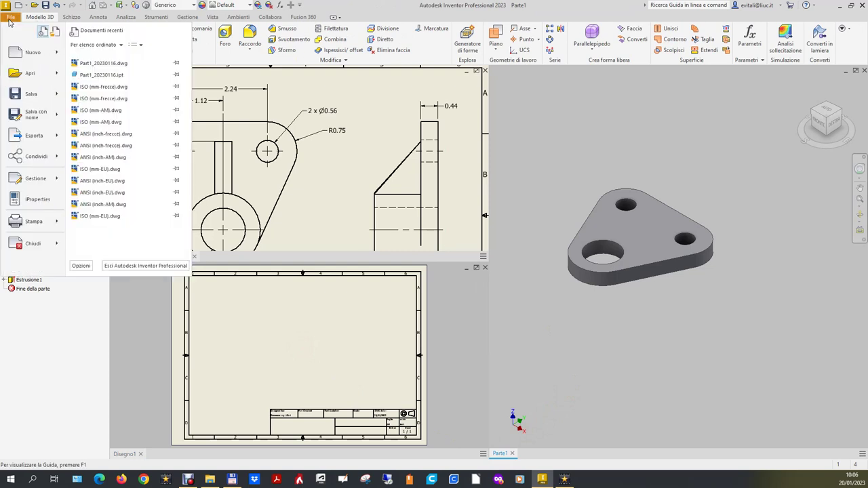
# Step: Save the part as Part1_20230116_Filmato.ipt and switch back to the drawing window
pyautogui.click(37, 115)
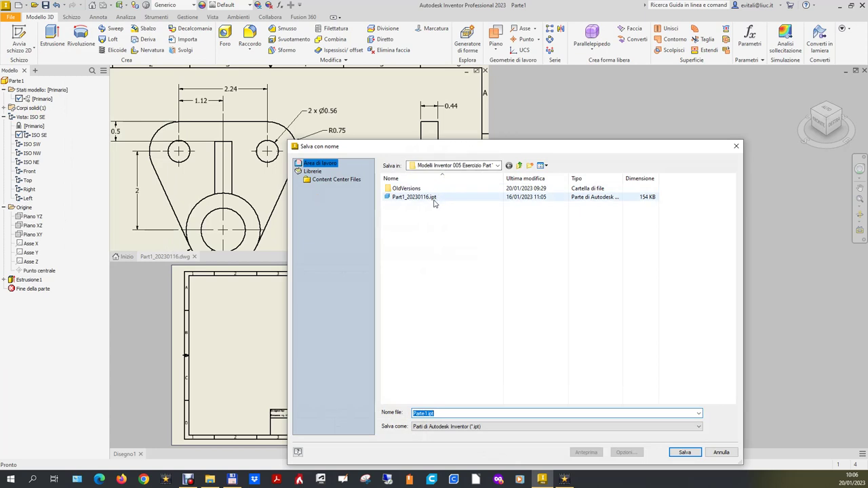
pyautogui.moveTo(414, 197)
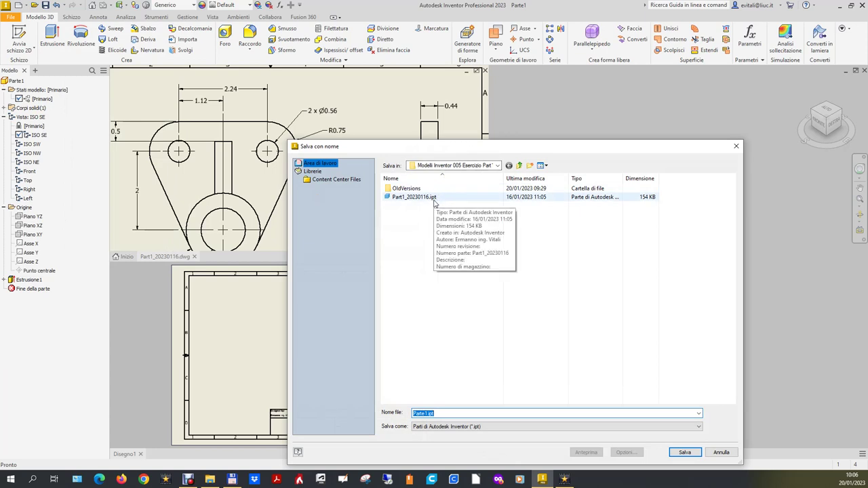
pyautogui.click(435, 197)
pyautogui.click(452, 412)
pyautogui.press('Left')
pyautogui.press('Left')
pyautogui.press('Left')
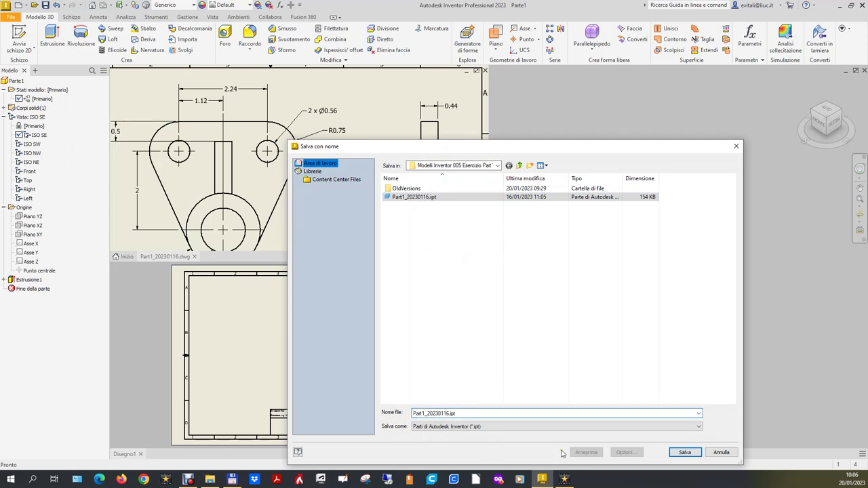
pyautogui.write('i')
pyautogui.press('BackSpace')
pyautogui.press('BackSpace')
pyautogui.write('Fina')
pyautogui.press('Return')
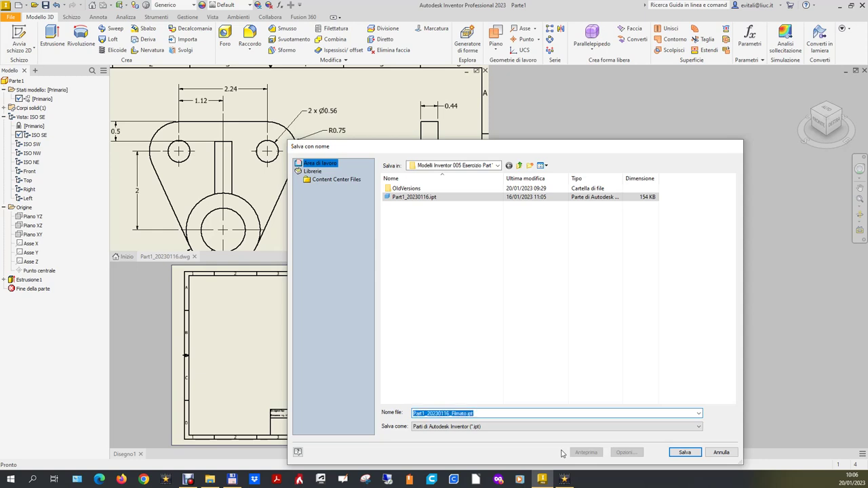
pyautogui.click(248, 365)
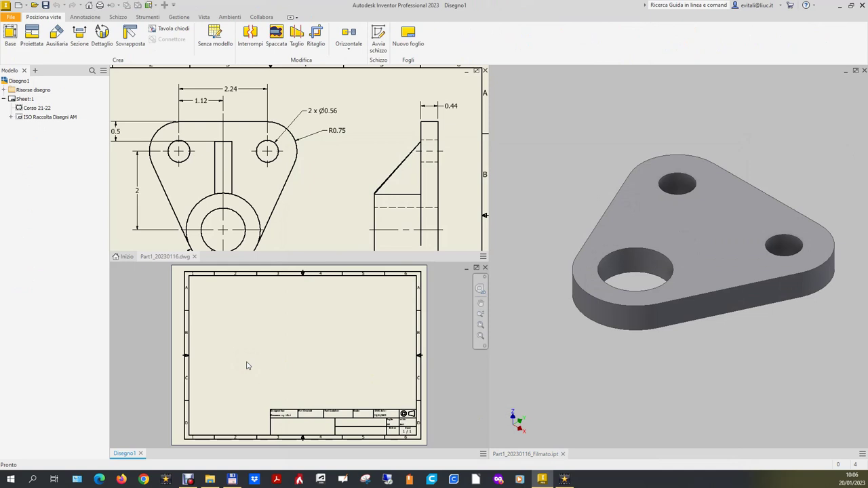
pyautogui.click(19, 31)
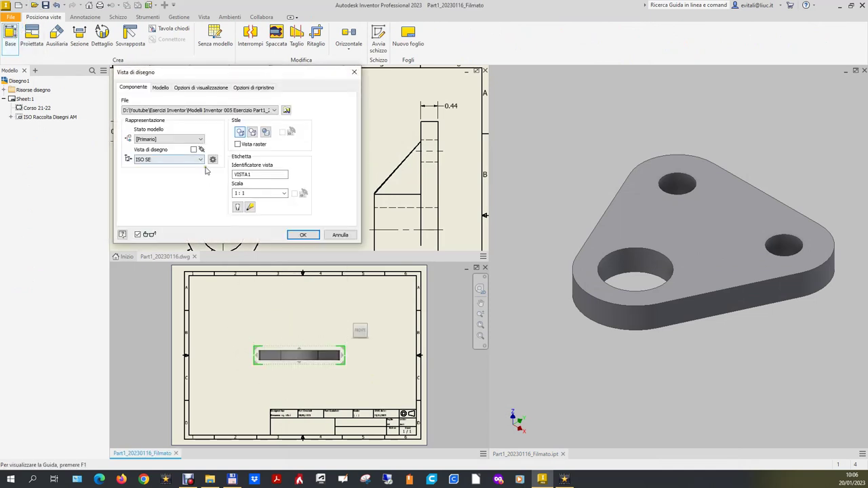
# Step: Place VISTA1, a 1:1 top view of Part1_20230116_Filmato.ipt, on the sheet
pyautogui.click(360, 326)
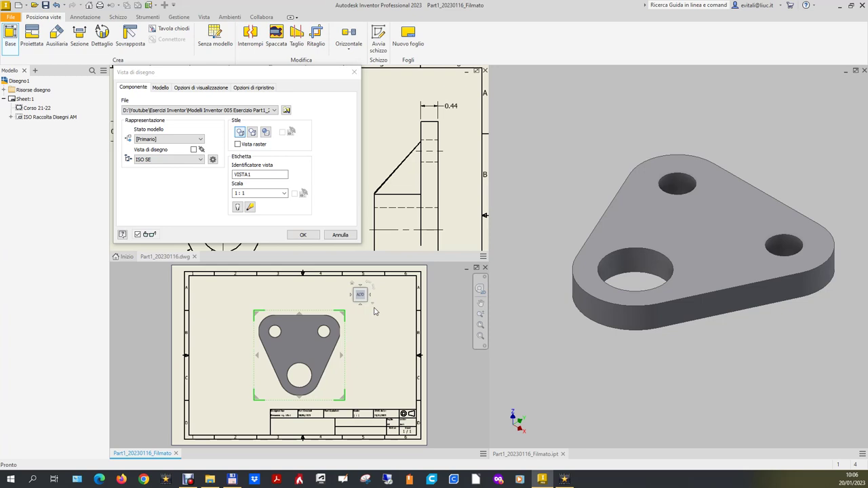
pyautogui.moveTo(320, 353); pyautogui.dragTo(307, 345)
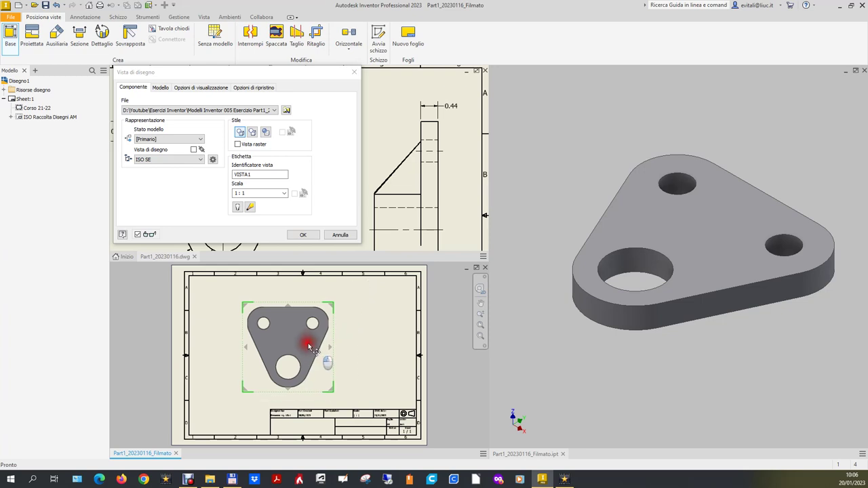
pyautogui.click(301, 241)
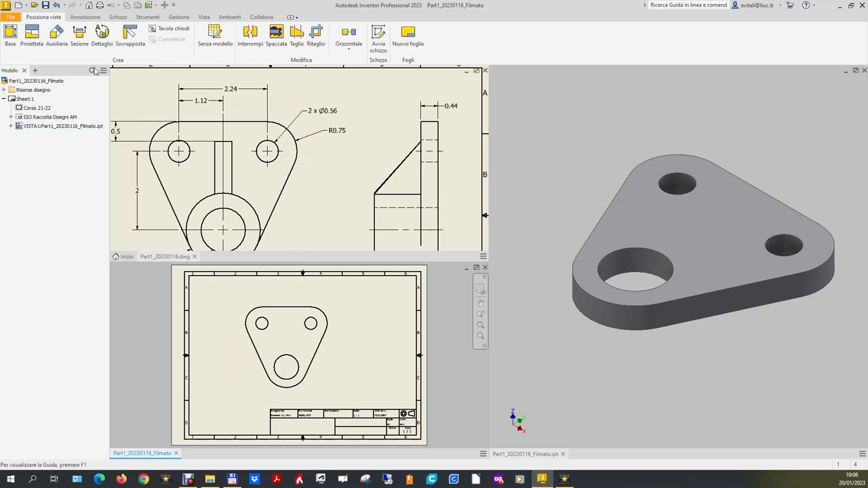
pyautogui.click(31, 35)
# Step: Create projected side view VISTA2 to the right of the top view
pyautogui.click(270, 323)
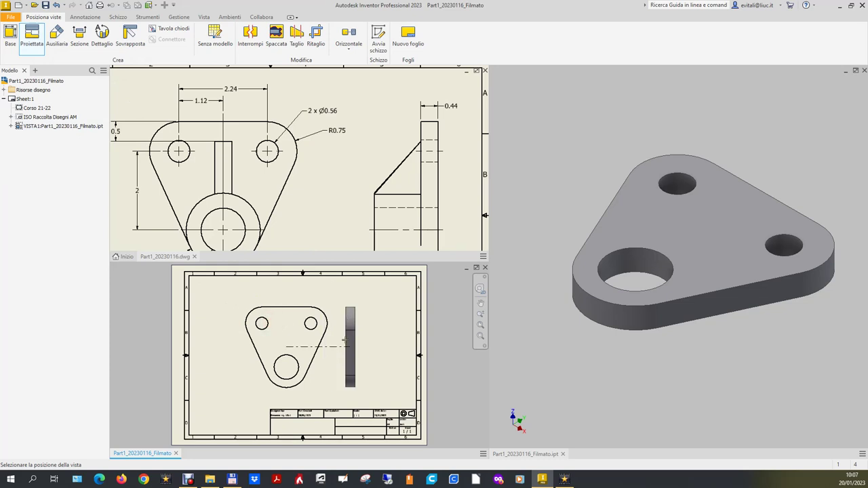
pyautogui.click(364, 345)
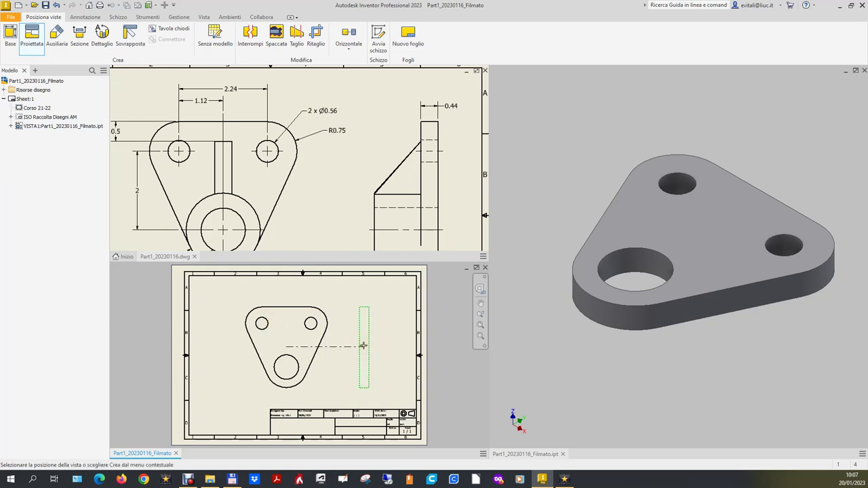
pyautogui.rightClick(361, 347)
pyautogui.click(394, 347)
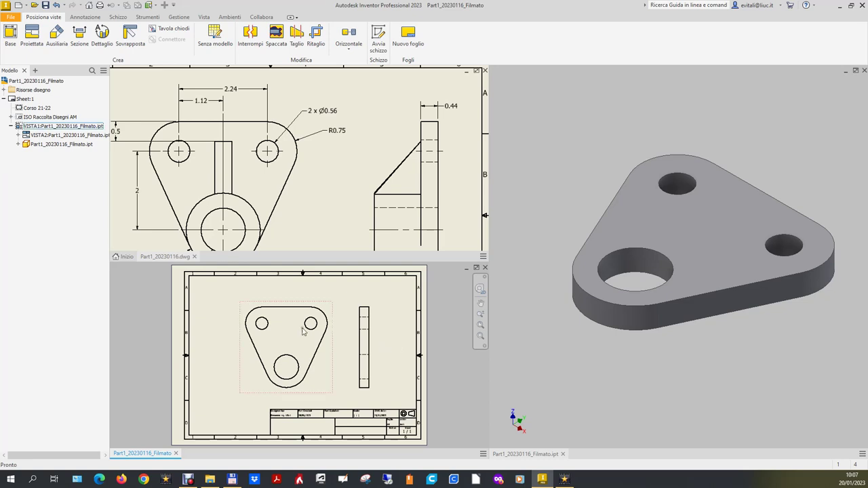
# Step: Shift the top view slightly left on the sheet
pyautogui.click(297, 302)
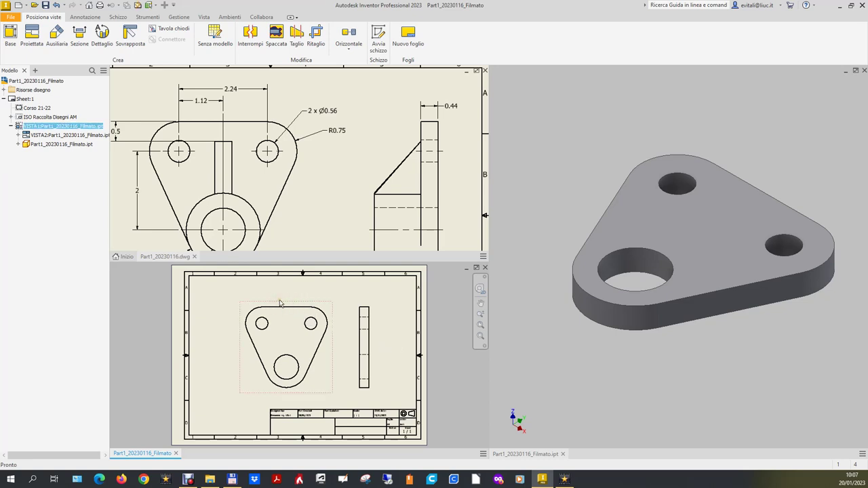
pyautogui.moveTo(280, 303); pyautogui.dragTo(266, 303)
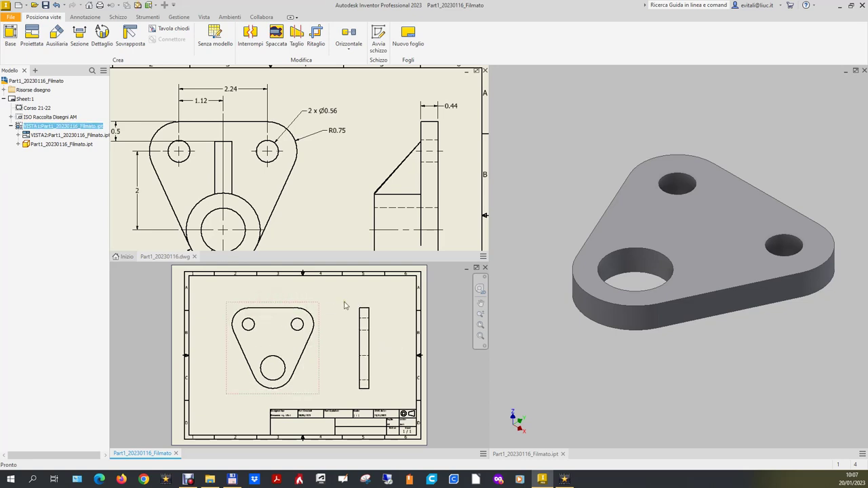
pyautogui.rightClick(396, 308)
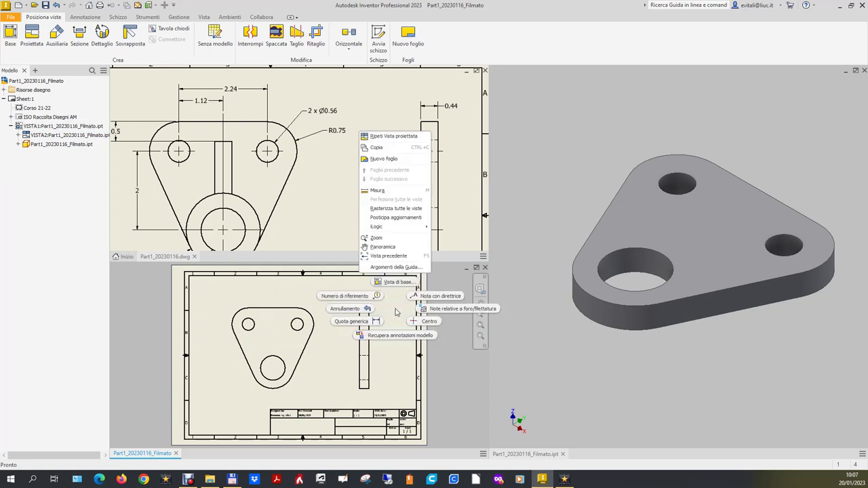
pyautogui.click(583, 389)
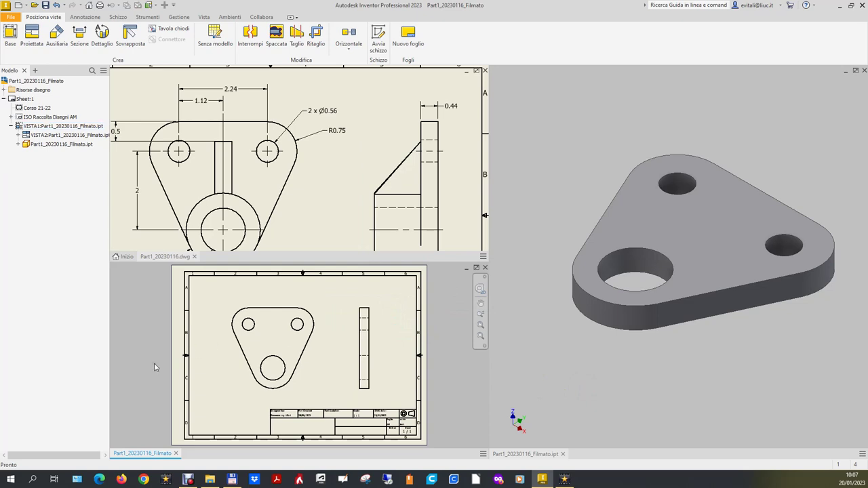
pyautogui.click(11, 16)
pyautogui.click(33, 94)
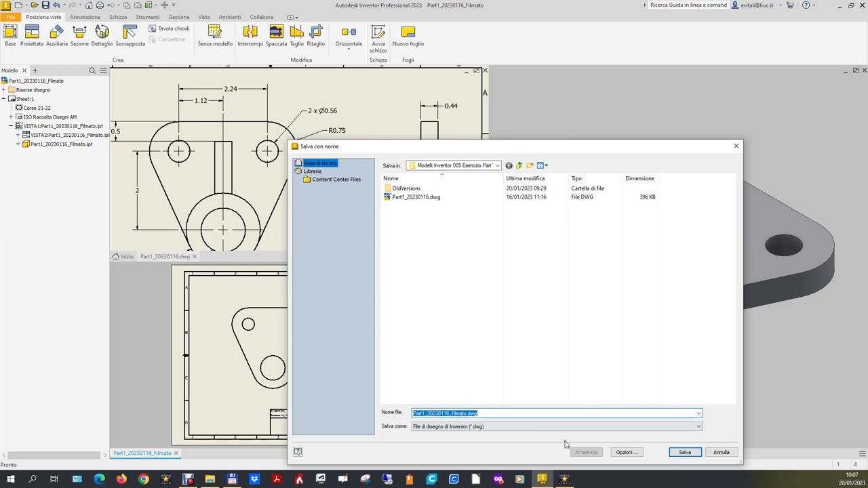
pyautogui.click(684, 452)
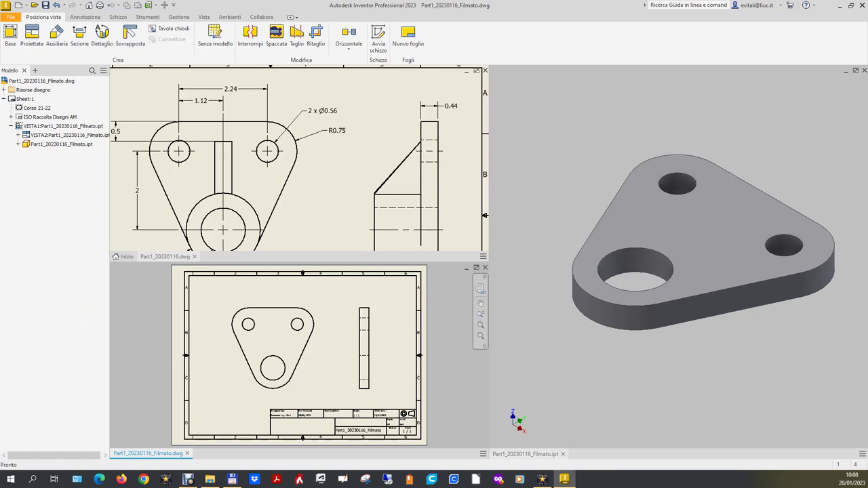
pyautogui.press('alt')
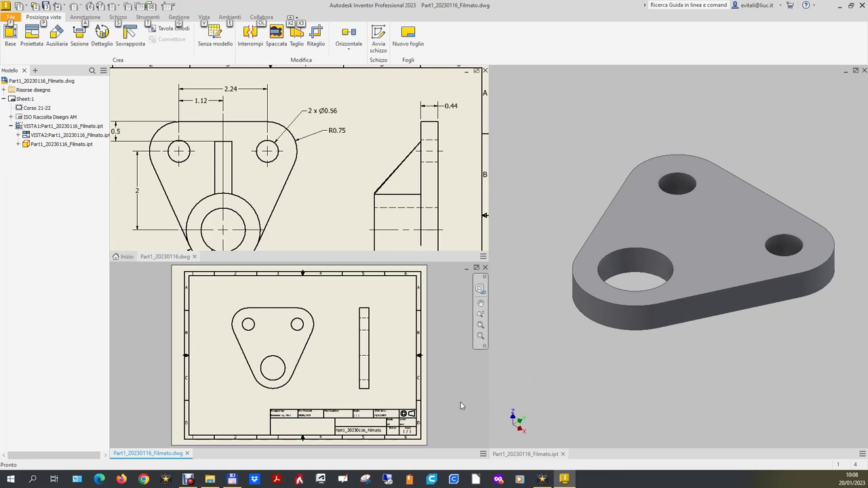
# Step: Activate the Part1_20230116 drawing and fit its whole sheet and title block in view
pyautogui.scroll(-3, 329, 189)
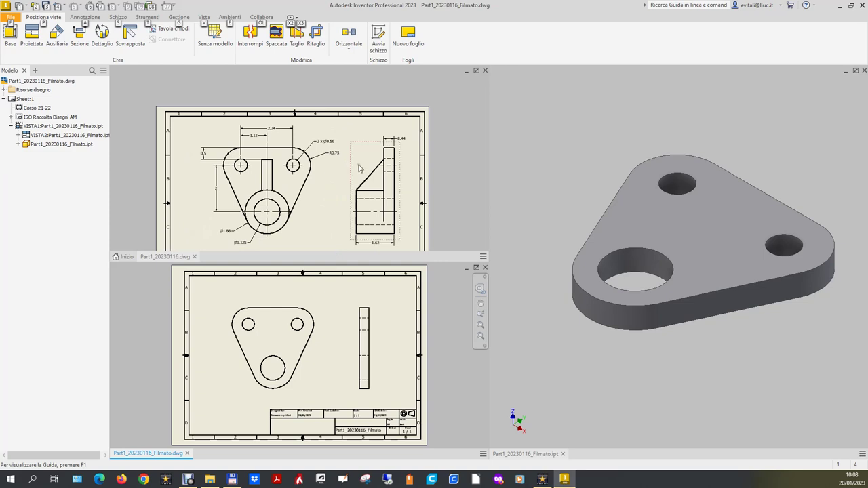
pyautogui.click(472, 178)
pyautogui.click(480, 128)
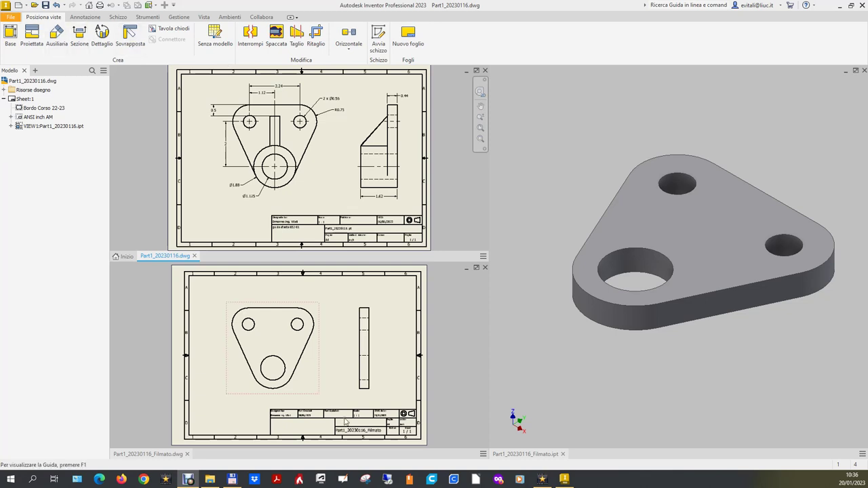
pyautogui.click(592, 393)
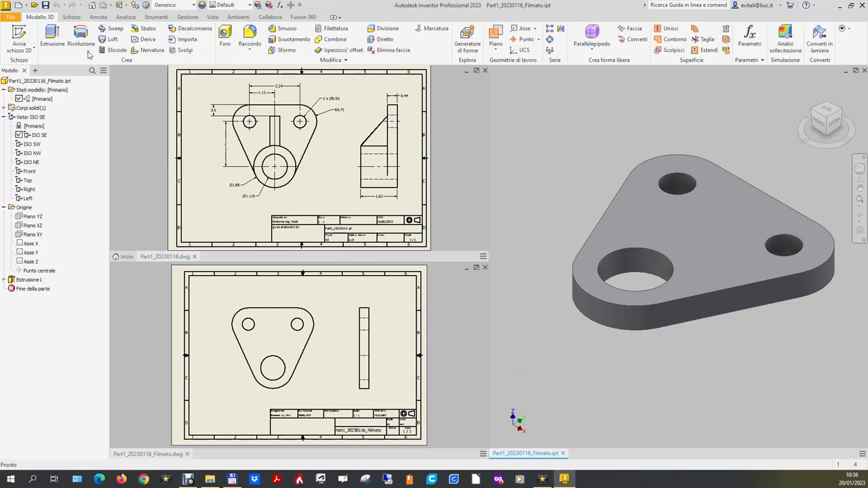
# Step: Start a 2D sketch on the bracket's bottom face and project the large hole's circular edge
pyautogui.click(29, 31)
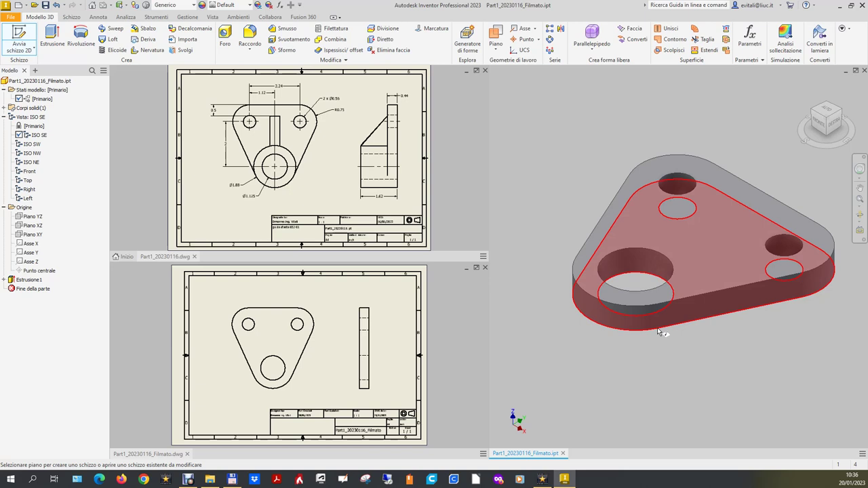
pyautogui.click(657, 327)
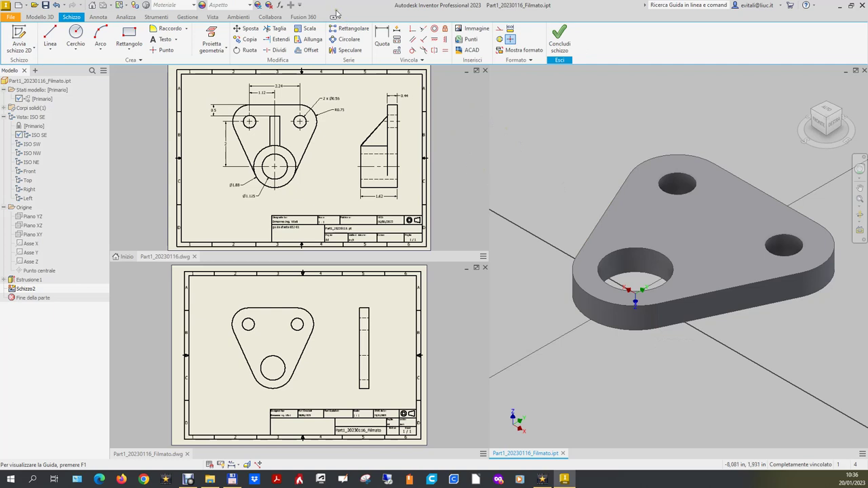
pyautogui.click(211, 41)
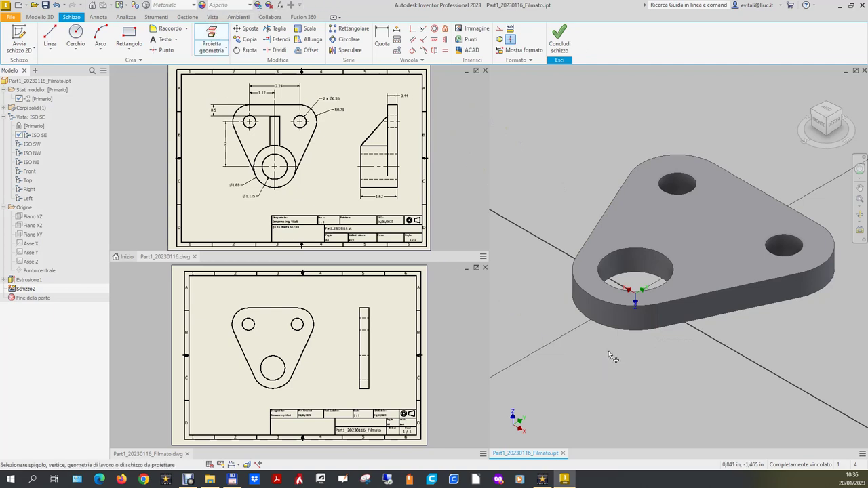
pyautogui.click(618, 287)
pyautogui.press('Escape')
# Step: Convert the projected hole circle into construction geometry
pyautogui.click(639, 317)
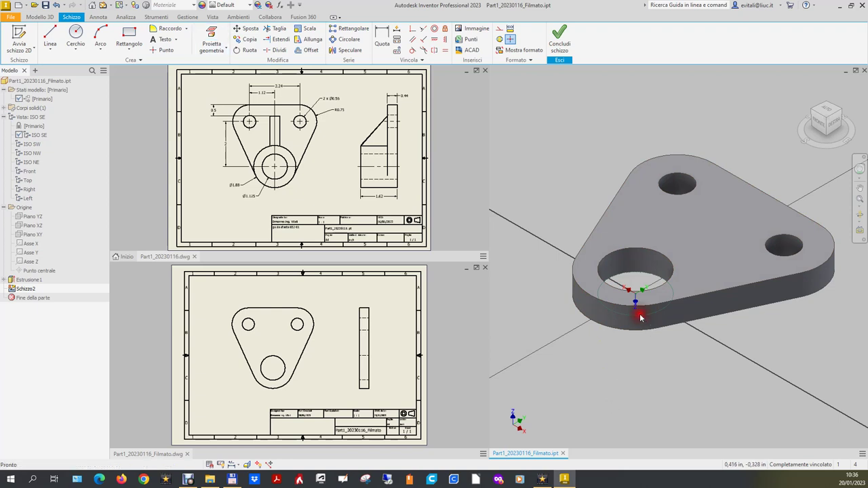
pyautogui.click(640, 315)
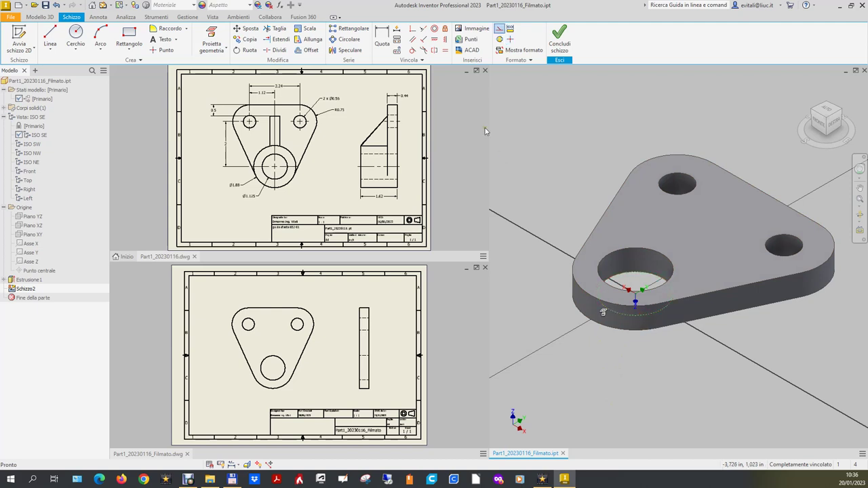
pyautogui.click(500, 33)
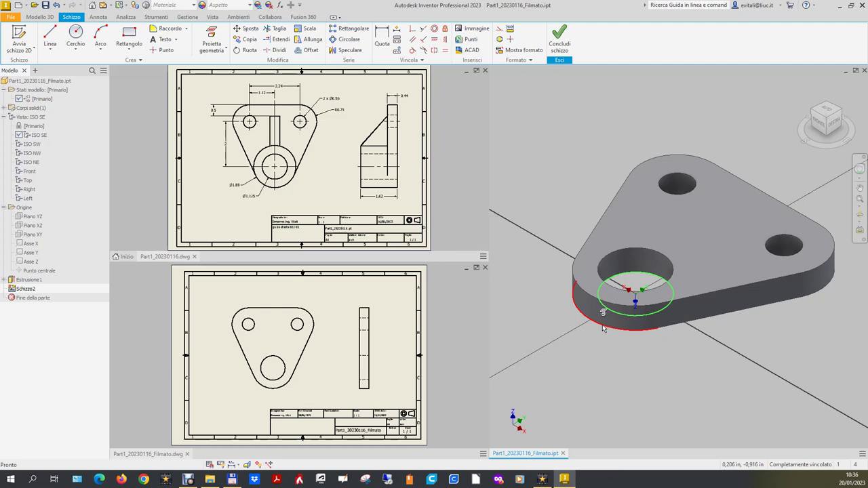
pyautogui.click(76, 32)
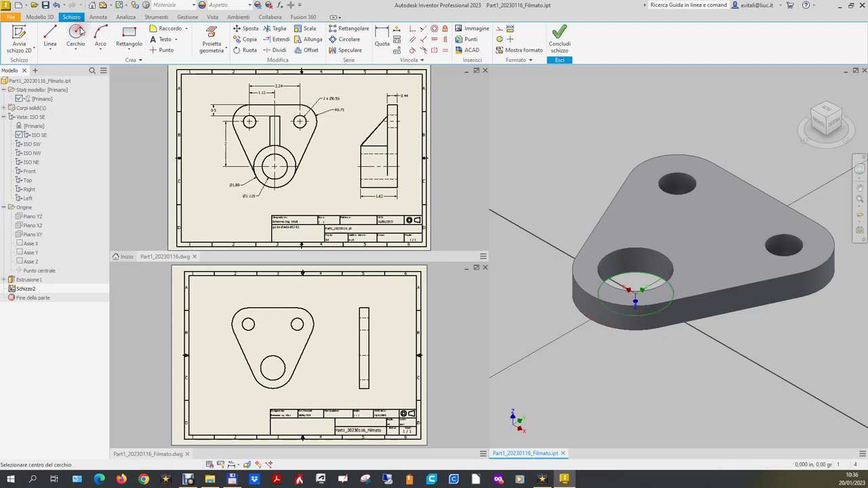
# Step: Draw a circle below the part and dimension its diameter to 1.88
pyautogui.click(610, 373)
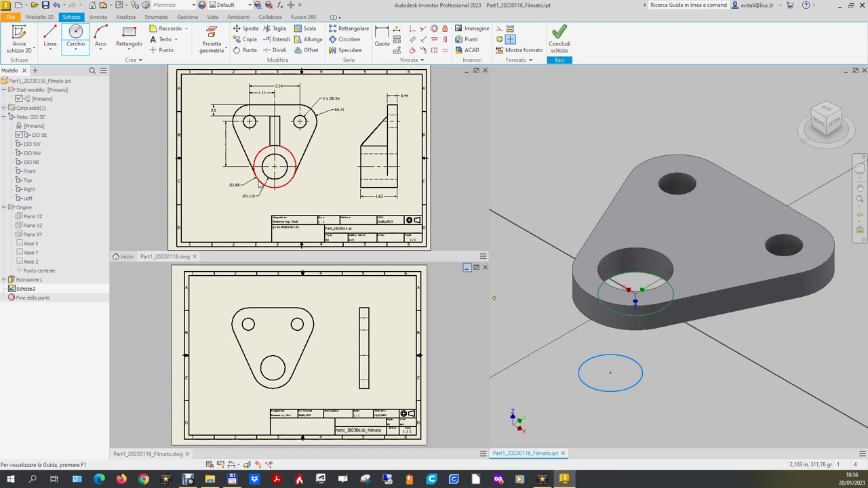
pyautogui.click(382, 34)
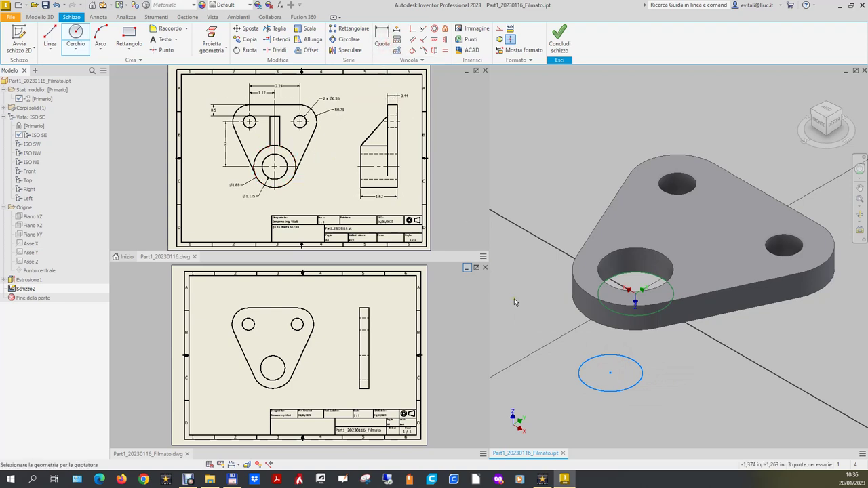
pyautogui.click(579, 369)
pyautogui.click(519, 305)
pyautogui.write('1.88')
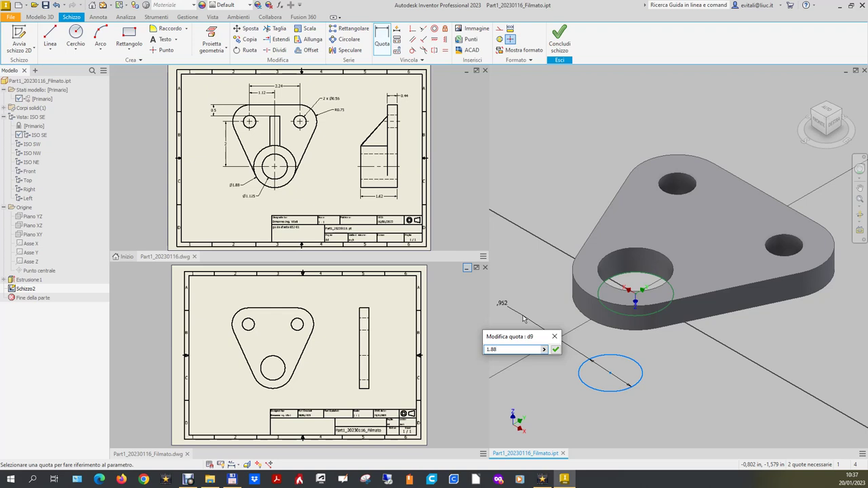
pyautogui.press('Return')
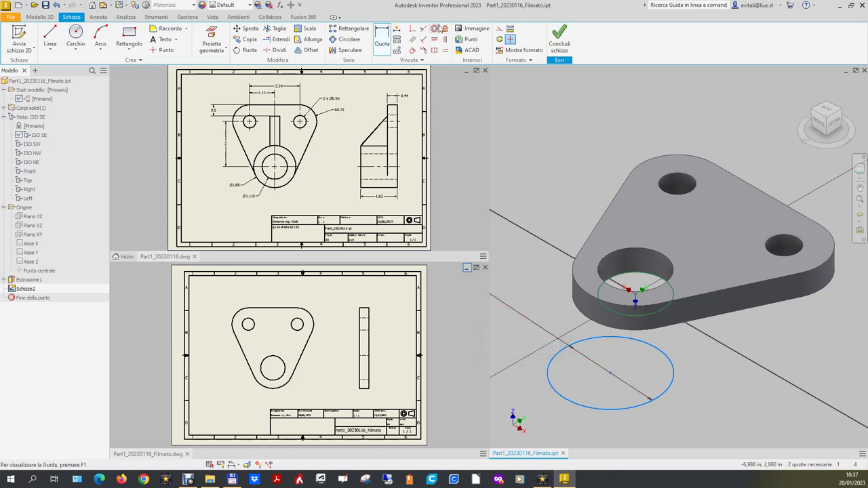
# Step: Make the 1.88 circle concentric with the large hole and finish the sketch
pyautogui.click(434, 28)
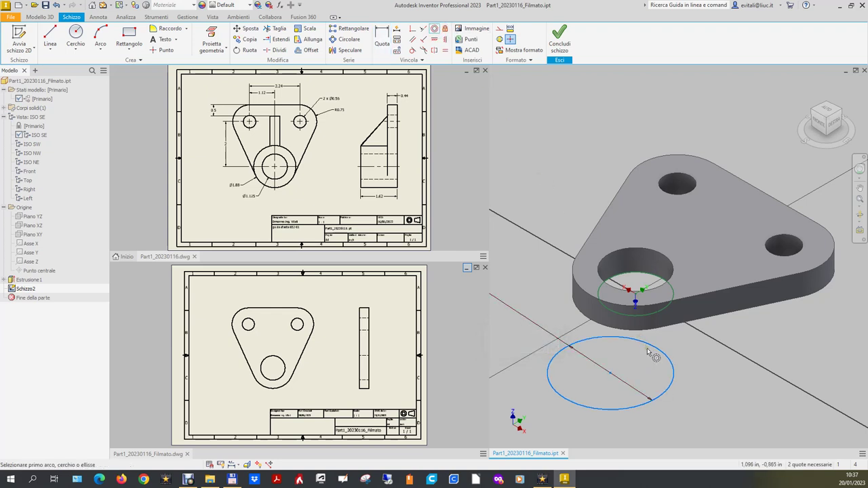
pyautogui.click(647, 346)
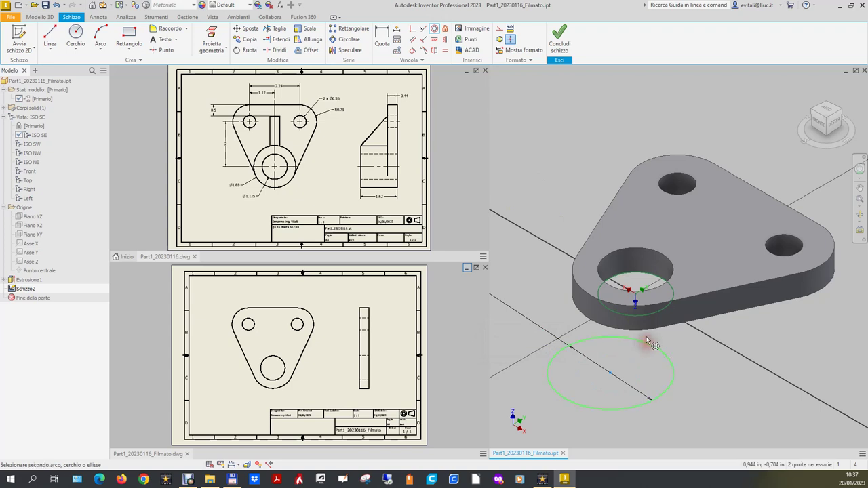
pyautogui.click(644, 314)
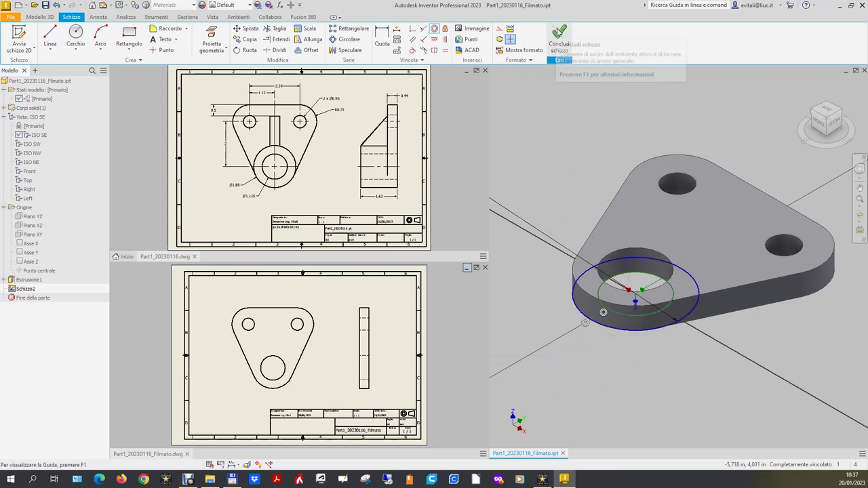
pyautogui.click(559, 39)
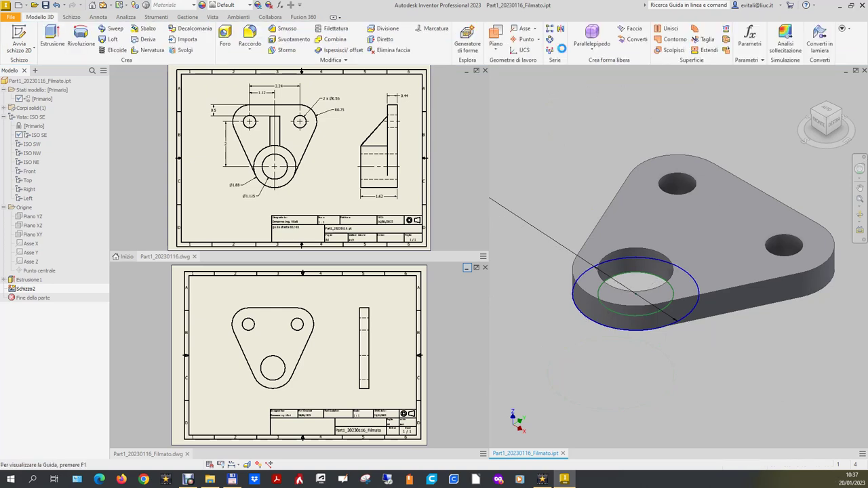
# Step: Extrude the ring between the circles 1.62 upward, joined to the plate with Unione
pyautogui.click(52, 35)
pyautogui.click(616, 328)
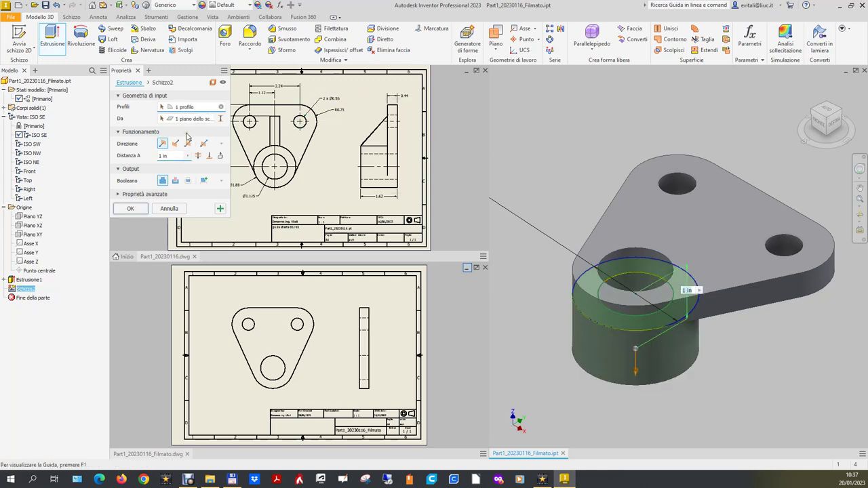
pyautogui.click(176, 144)
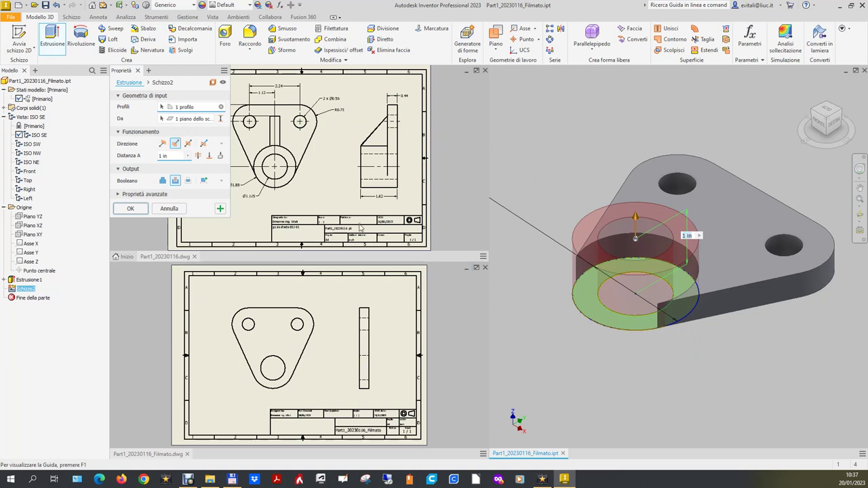
pyautogui.click(164, 182)
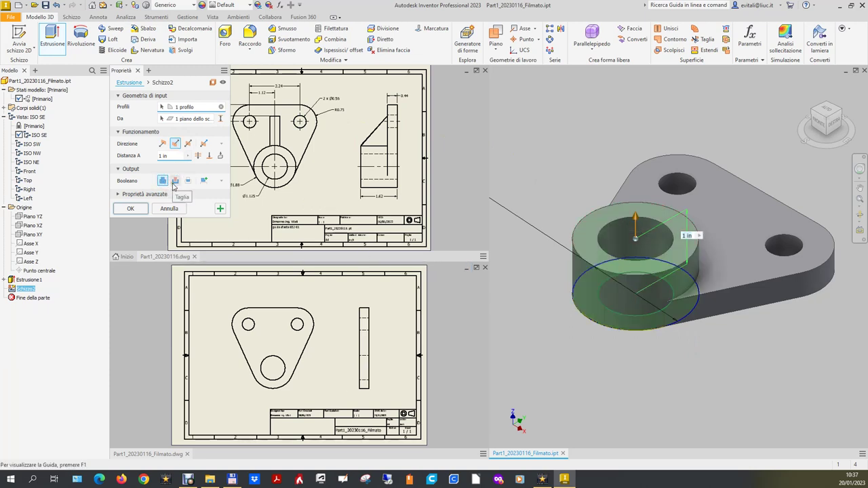
pyautogui.click(174, 157)
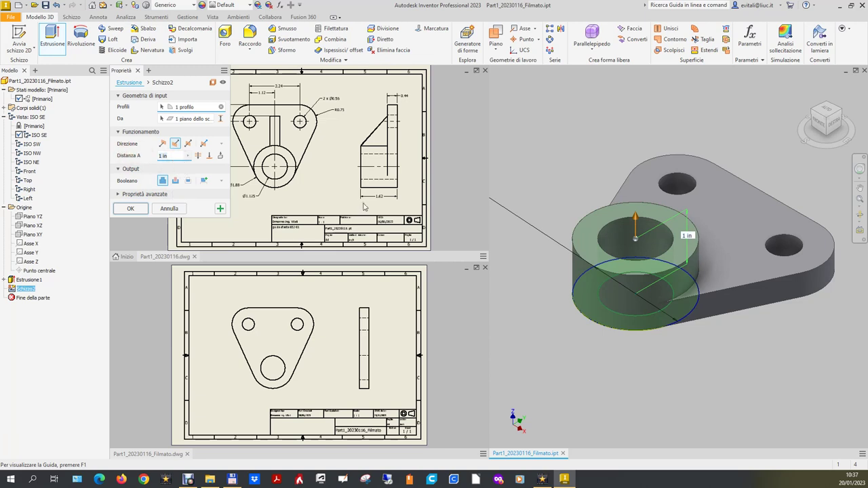
pyautogui.write('1.62')
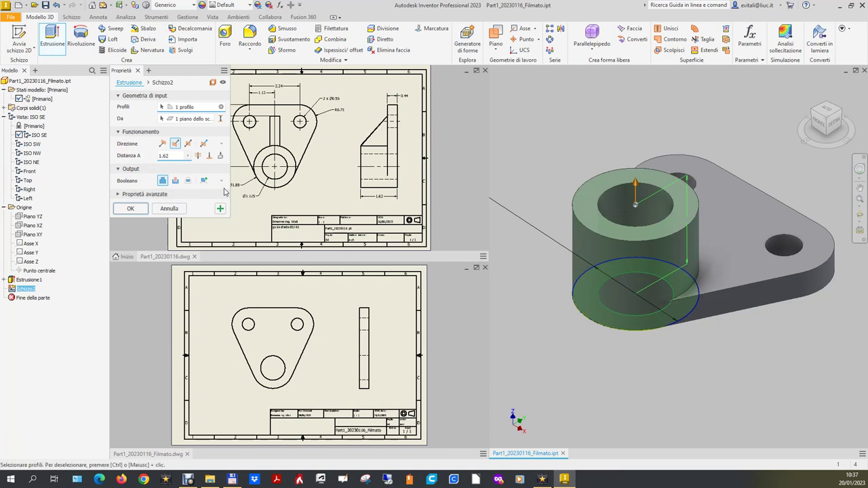
pyautogui.press('Return')
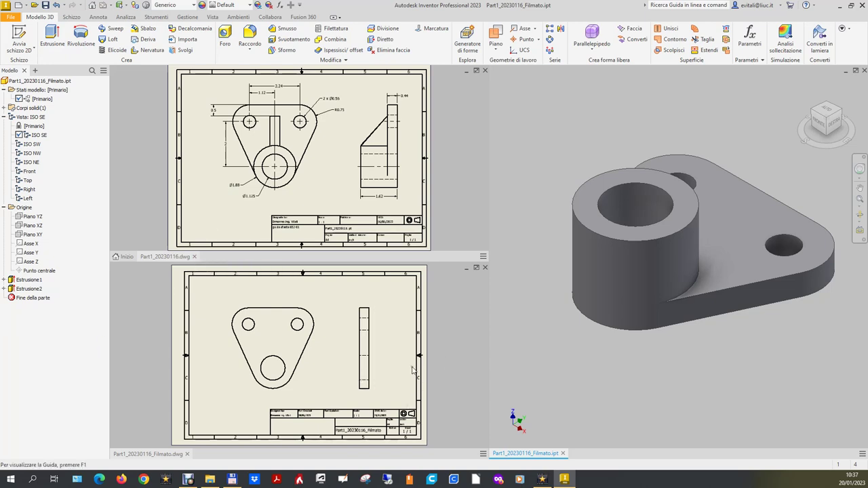
pyautogui.click(452, 357)
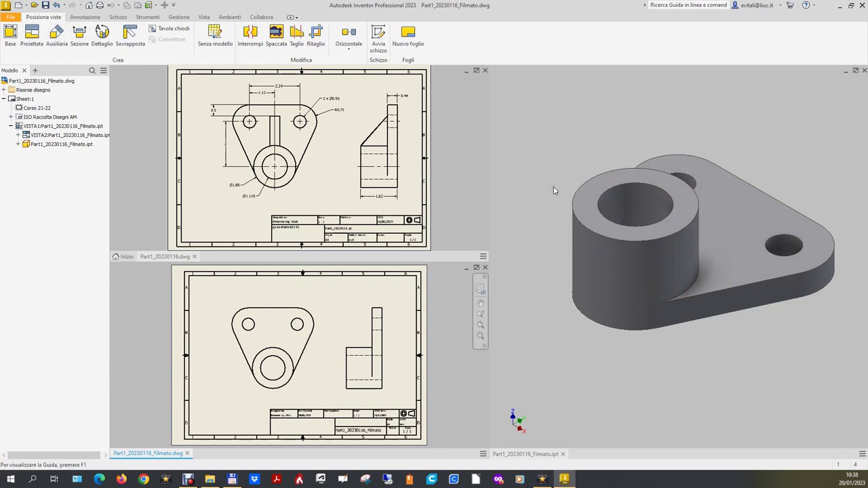
# Step: Return from the updated bracket drawing to the 3D part and pick the YZ origin plane
pyautogui.click(548, 140)
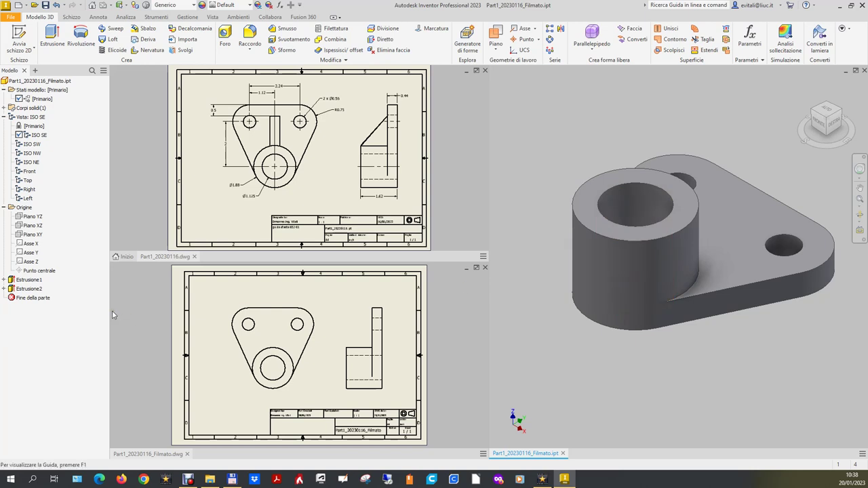
pyautogui.click(36, 216)
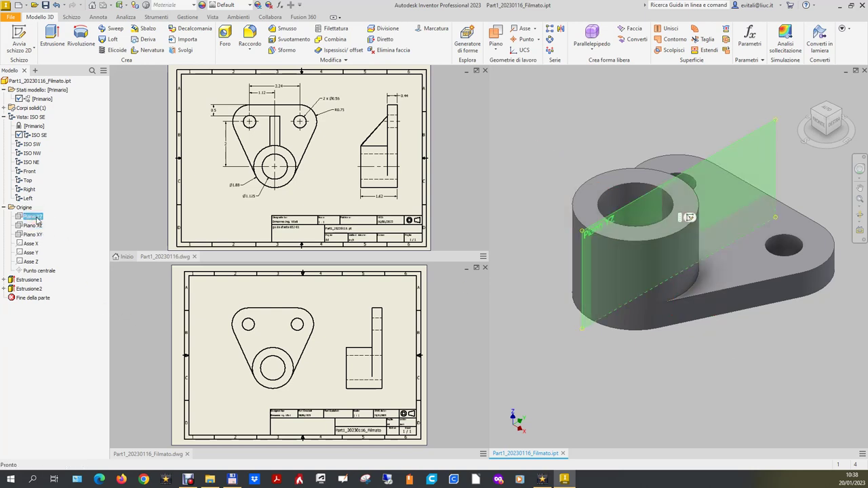
# Step: Start a sketch on the YZ plane, slice the graphics and face the Right view
pyautogui.press('alt')
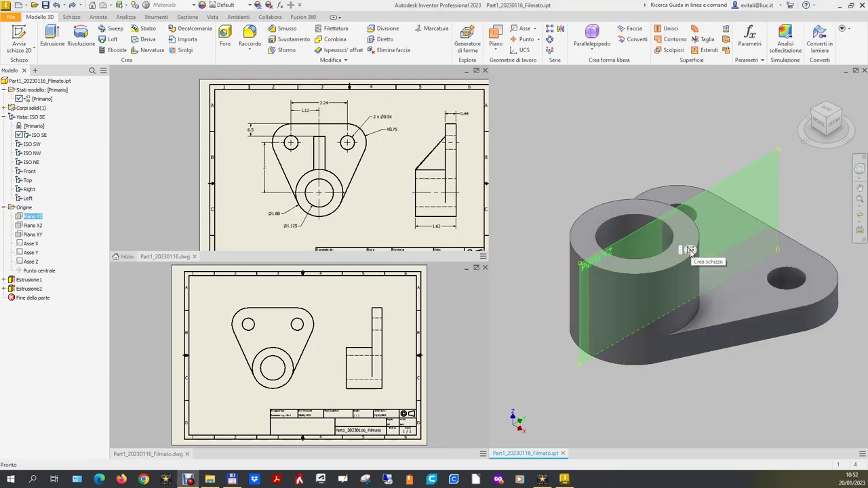
pyautogui.click(689, 250)
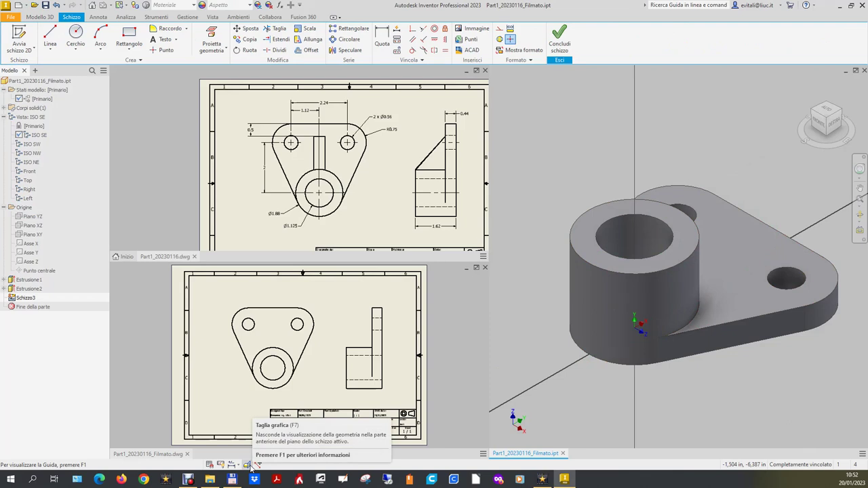
pyautogui.click(249, 465)
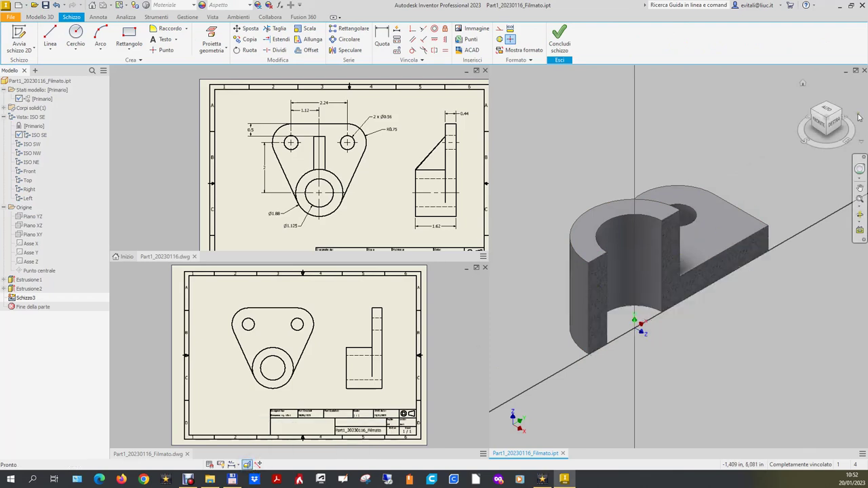
pyautogui.click(833, 124)
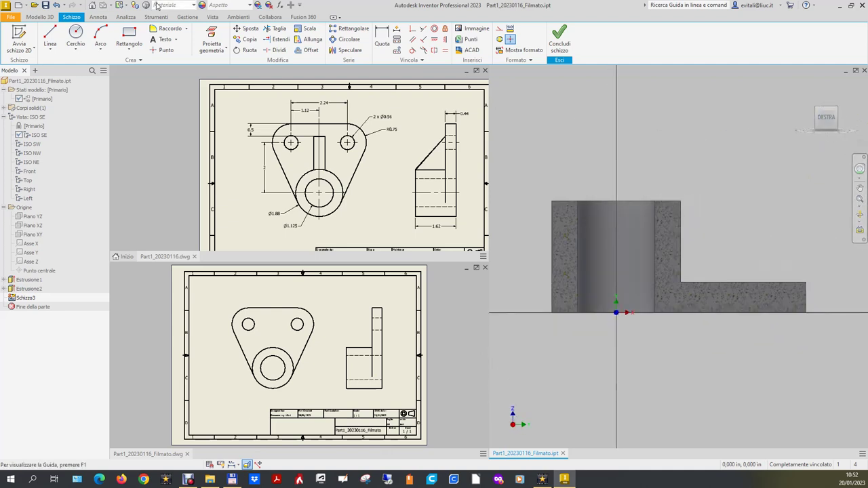
# Step: Draw a single slanted line starting beside the boss's top corner
pyautogui.click(47, 38)
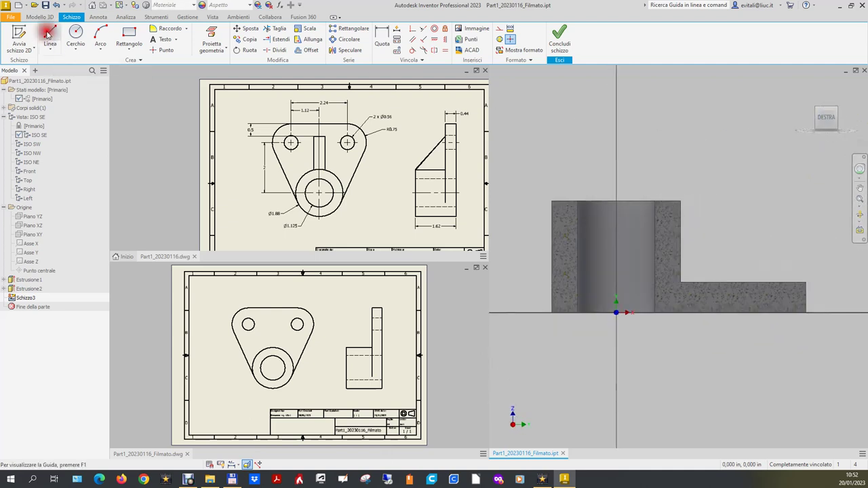
pyautogui.click(686, 209)
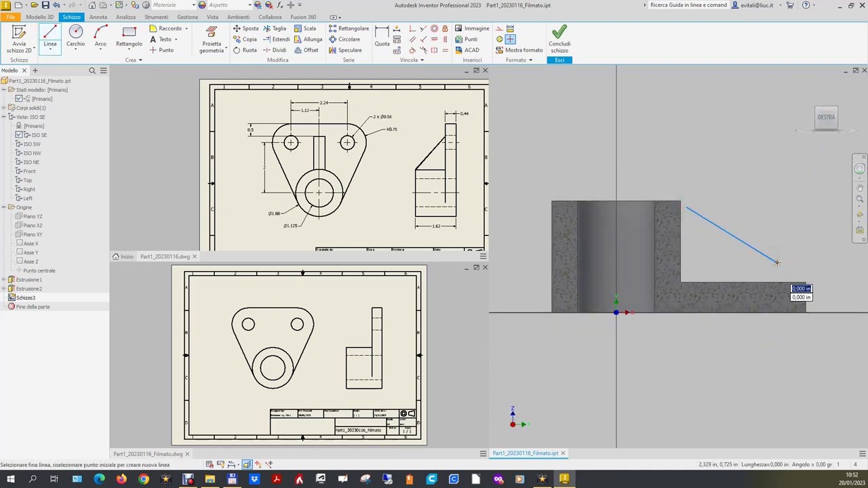
pyautogui.rightClick(781, 262)
pyautogui.click(789, 262)
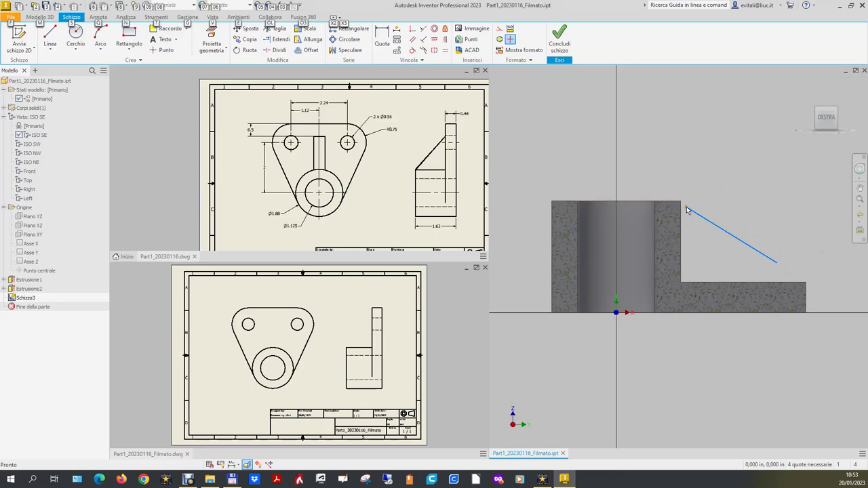
pyautogui.click(412, 29)
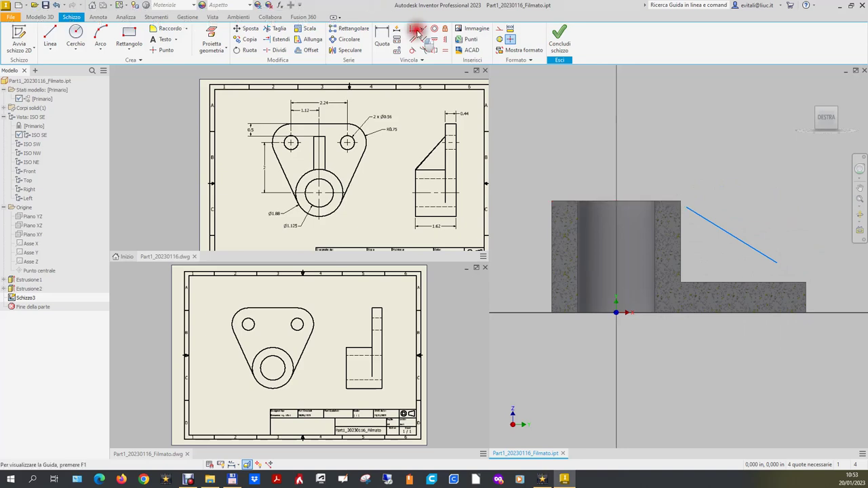
pyautogui.click(686, 210)
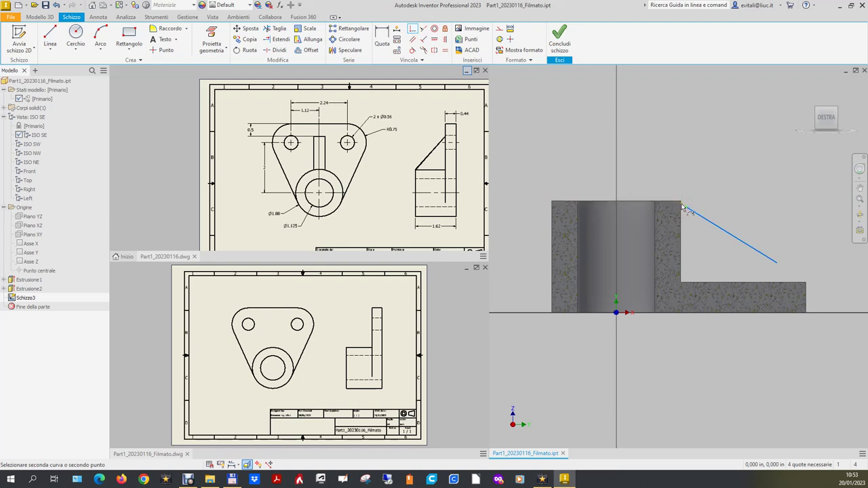
pyautogui.press('Escape')
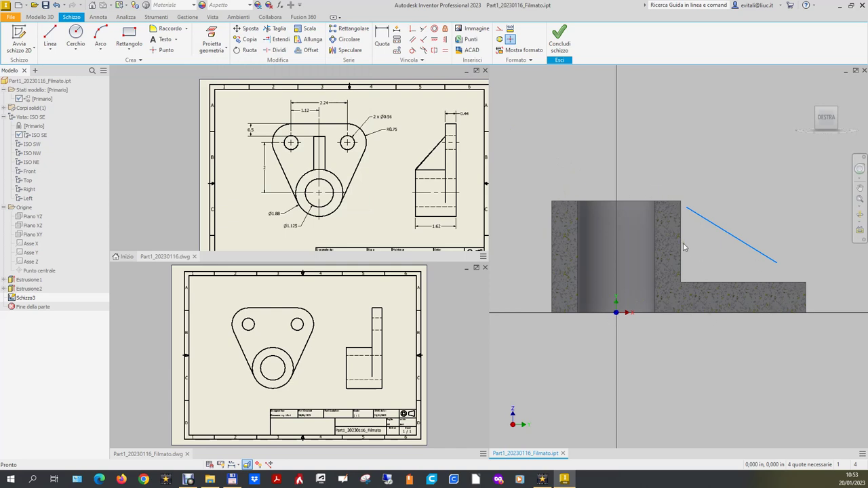
pyautogui.click(216, 37)
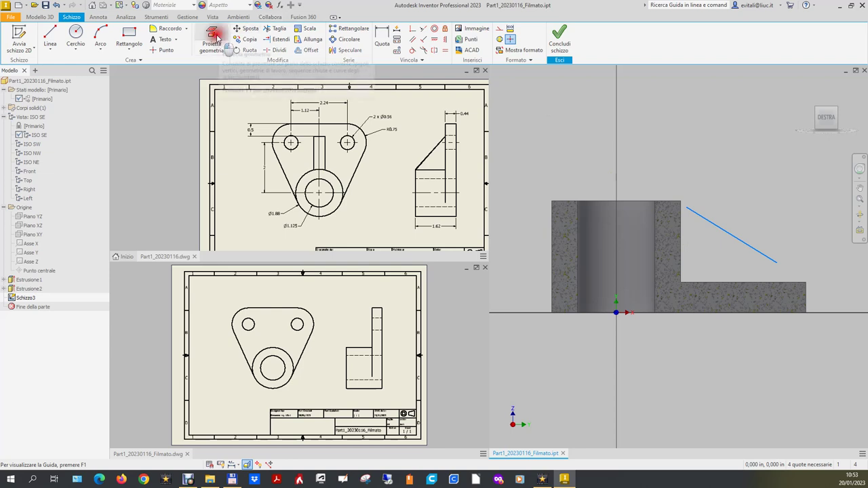
# Step: Project the boss's top edge and make the line's upper end coincident with its corner
pyautogui.click(665, 201)
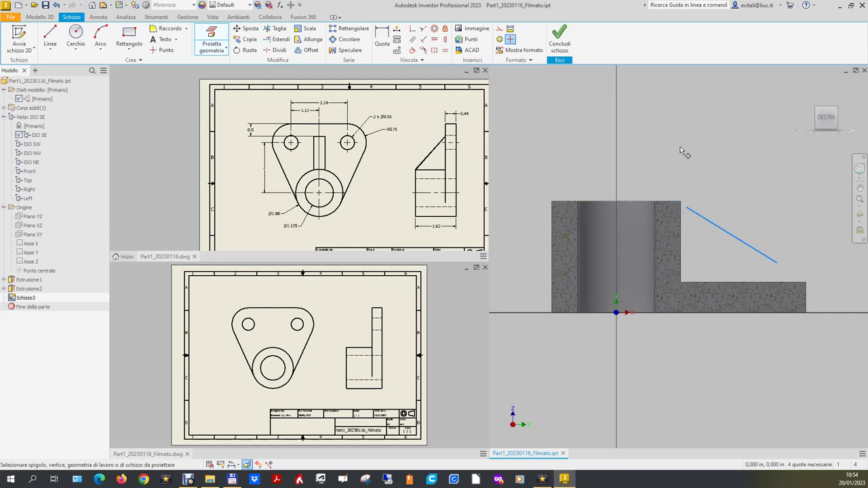
pyautogui.click(412, 29)
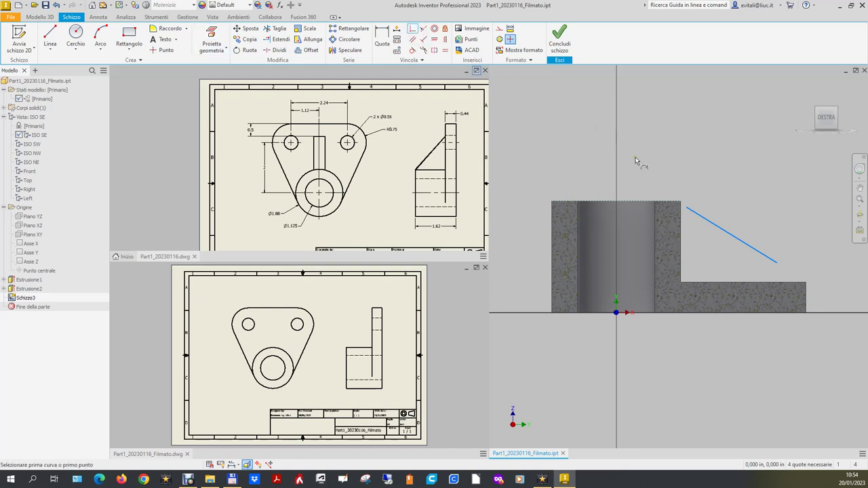
pyautogui.click(682, 203)
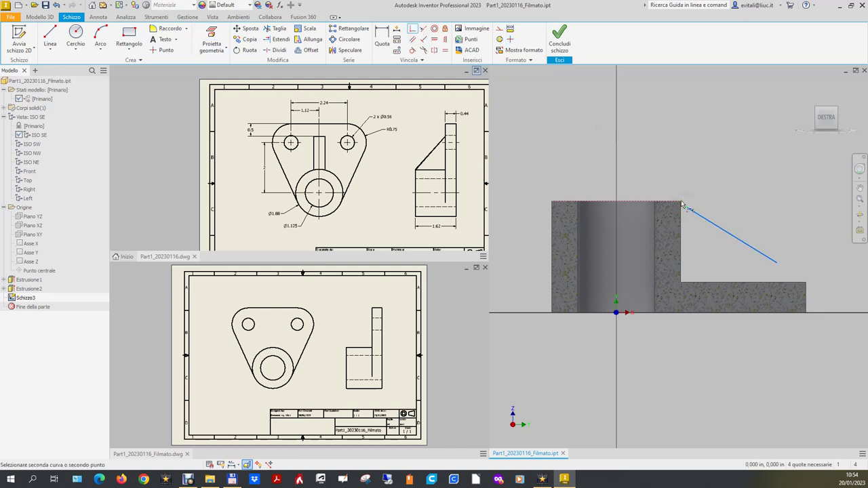
pyautogui.click(684, 206)
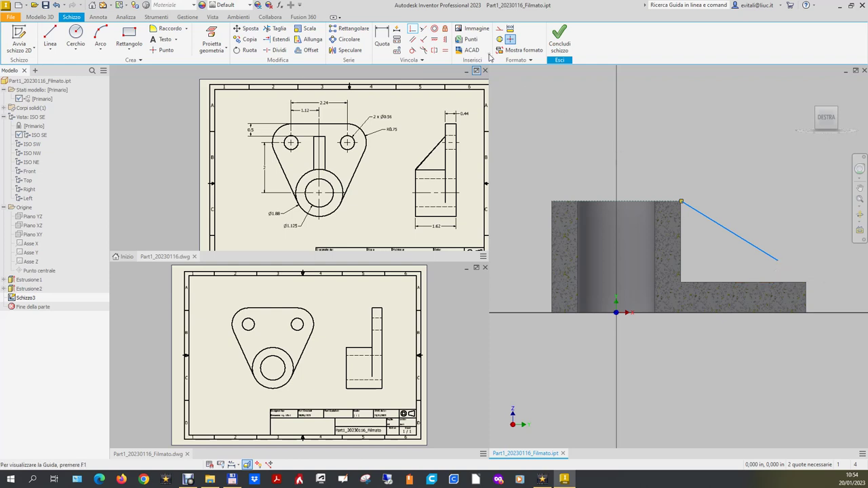
# Step: Constrain the line's lower end and drag it onto the base plate's top
pyautogui.click(412, 28)
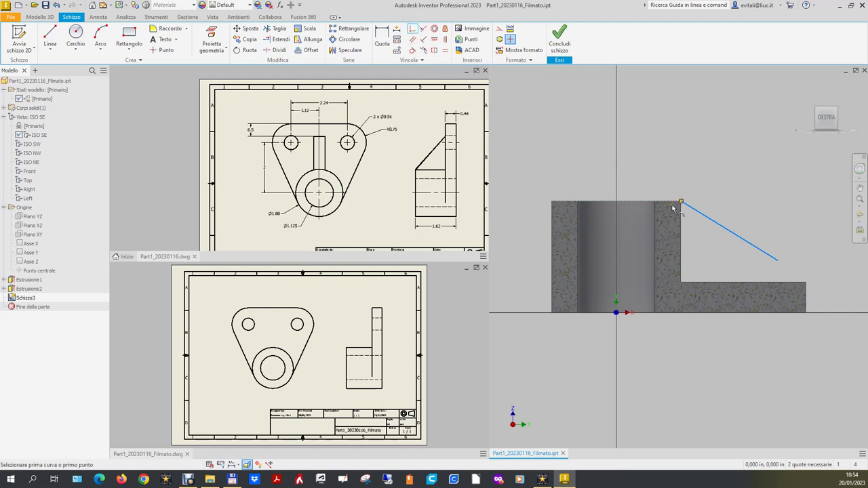
pyautogui.click(777, 259)
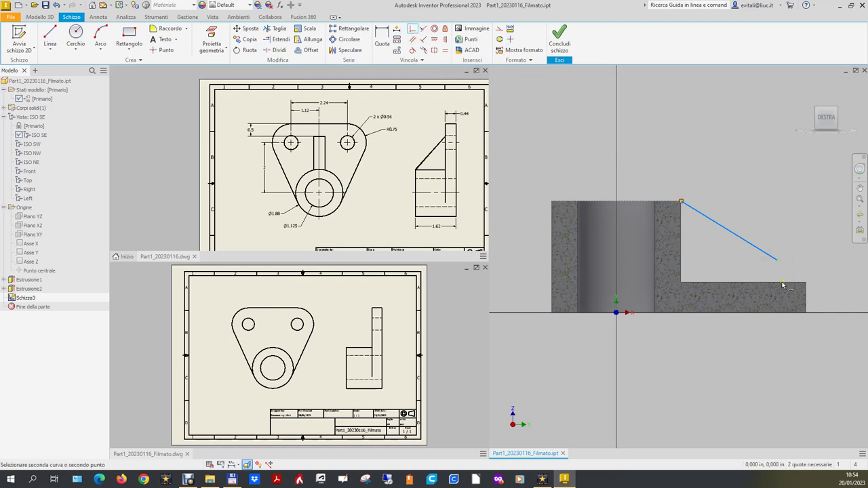
pyautogui.click(778, 283)
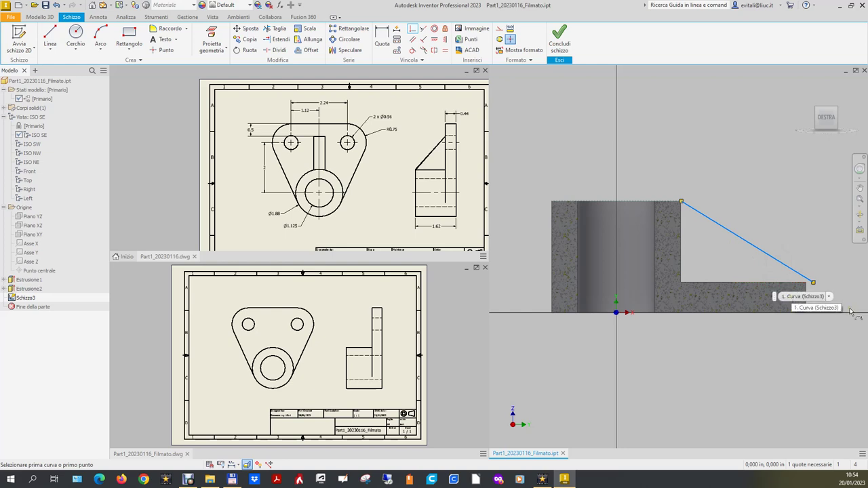
pyautogui.press('Escape')
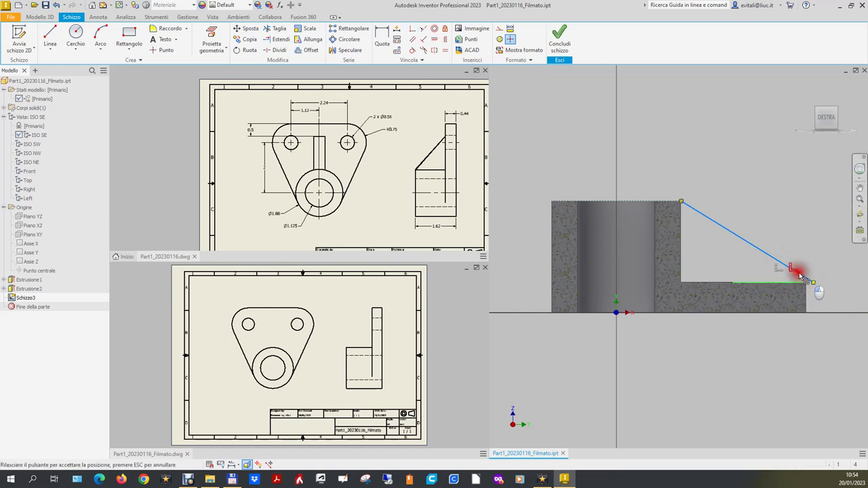
pyautogui.click(812, 282)
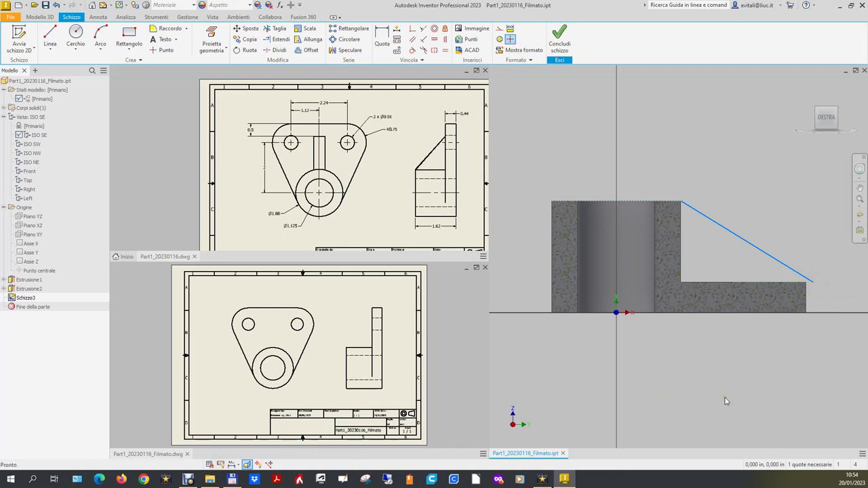
pyautogui.moveTo(811, 281); pyautogui.dragTo(783, 264)
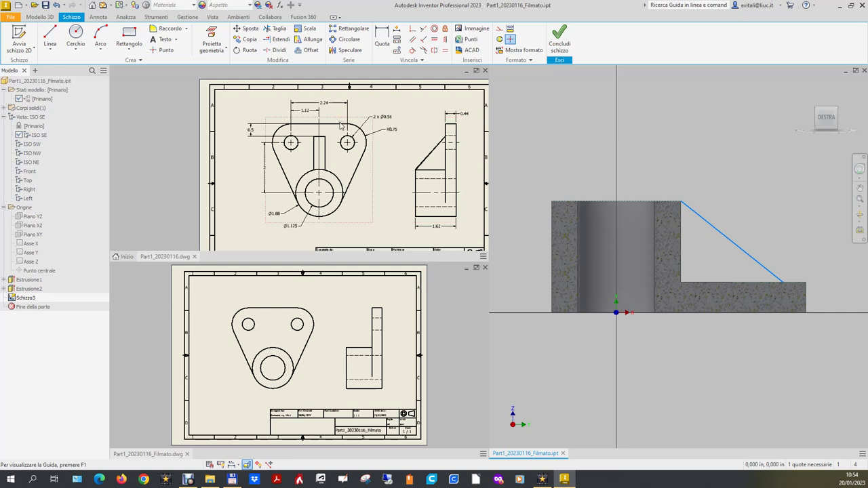
# Step: Dimension the line's lower end 0.5 from the plate's right edge and finish the sketch
pyautogui.click(381, 37)
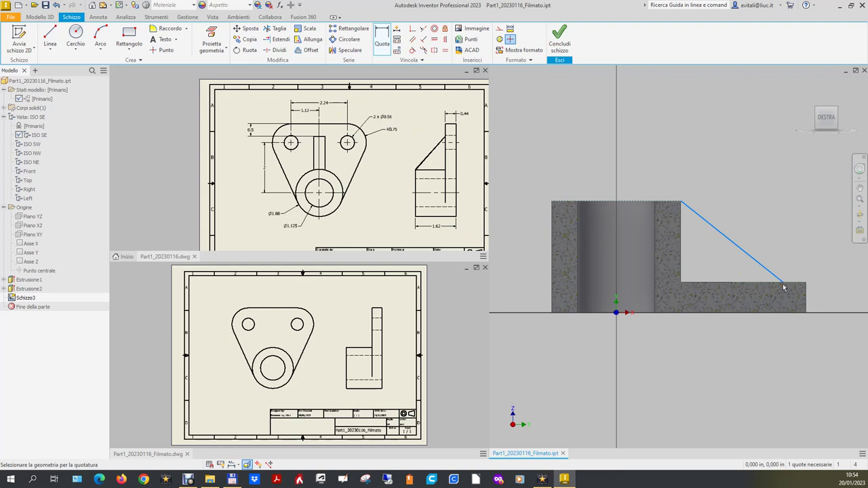
pyautogui.click(782, 284)
pyautogui.click(807, 296)
pyautogui.click(823, 257)
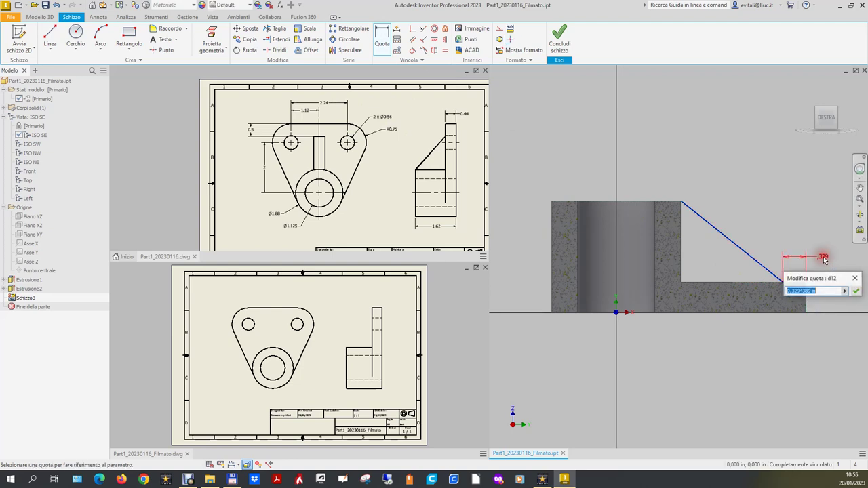
pyautogui.write('0,5')
pyautogui.press('Return')
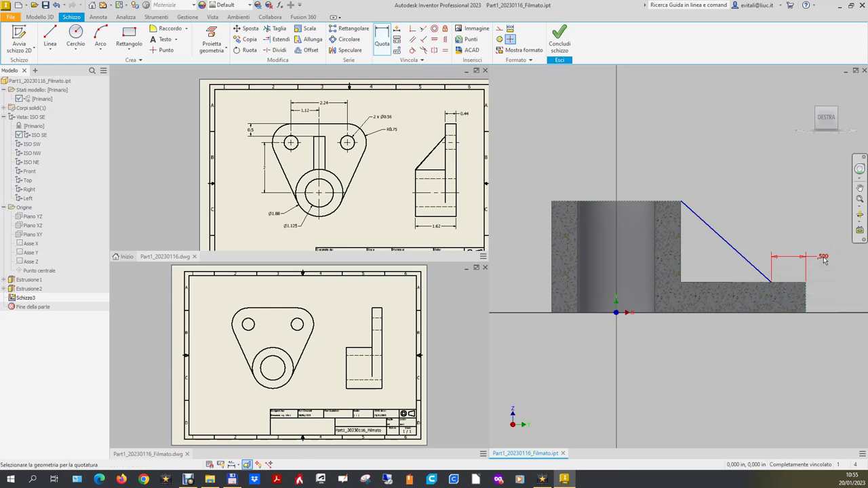
pyautogui.click(559, 40)
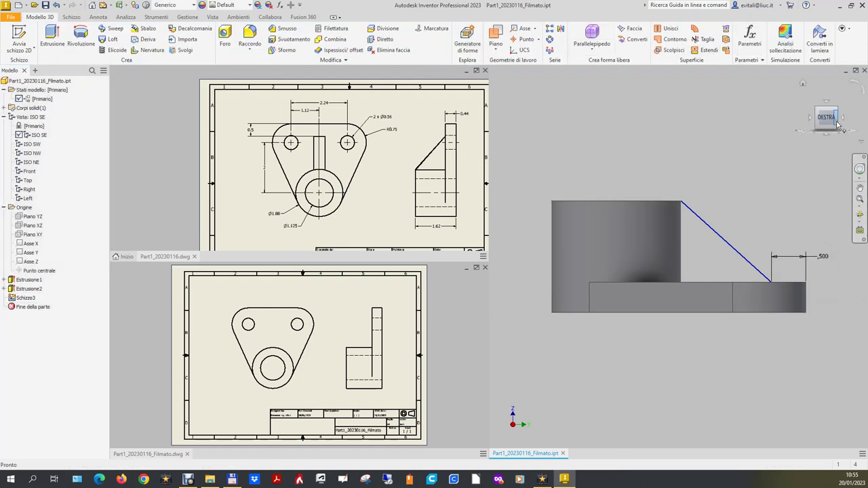
pyautogui.click(802, 84)
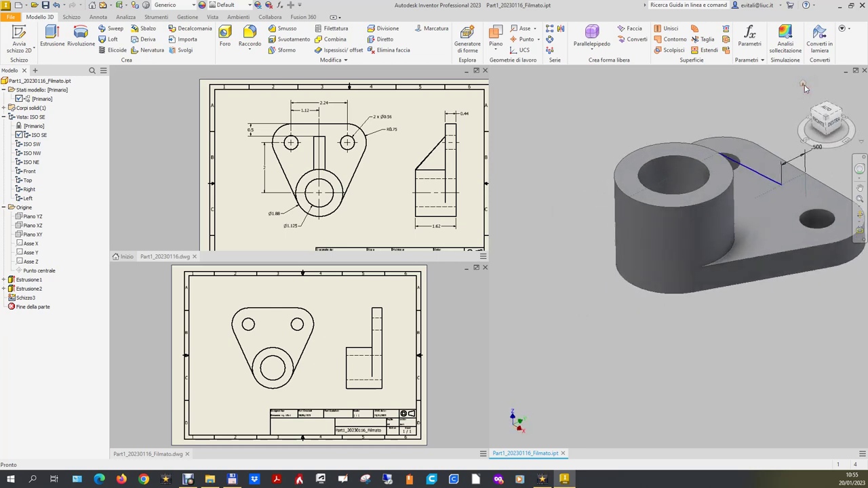
# Step: Try rib thickness direction and extent options in the Nervatura dialog, then cancel the rib
pyautogui.click(149, 50)
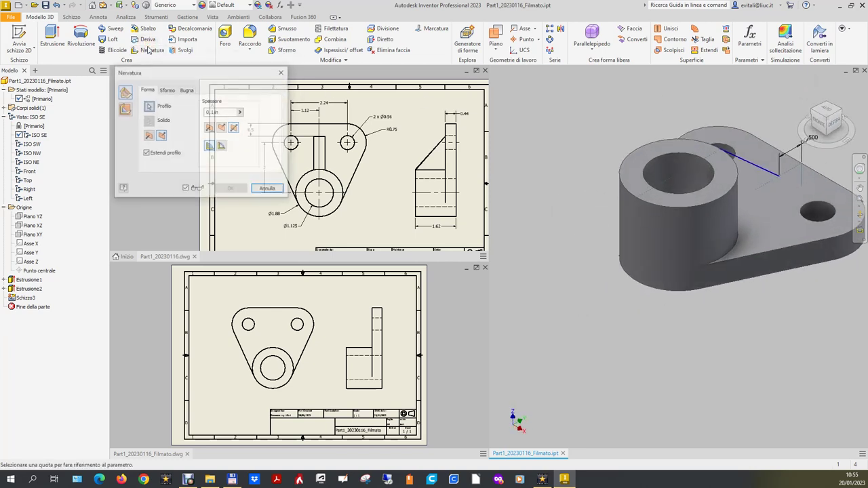
pyautogui.click(124, 110)
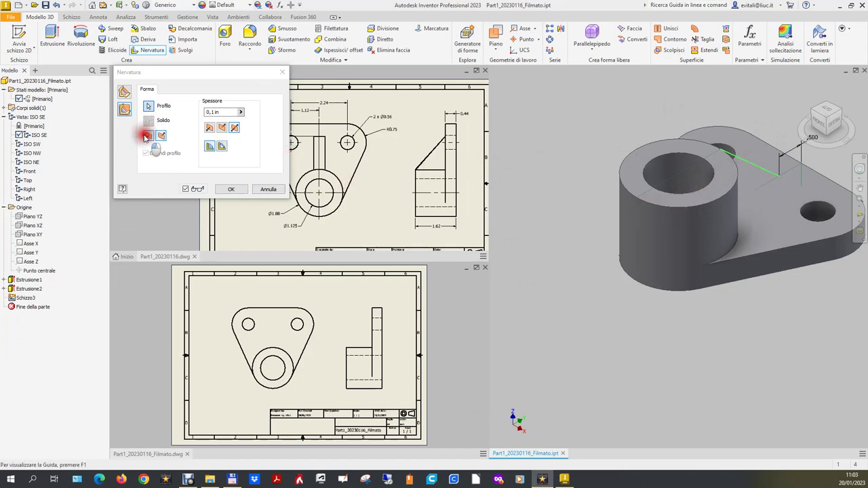
pyautogui.click(222, 128)
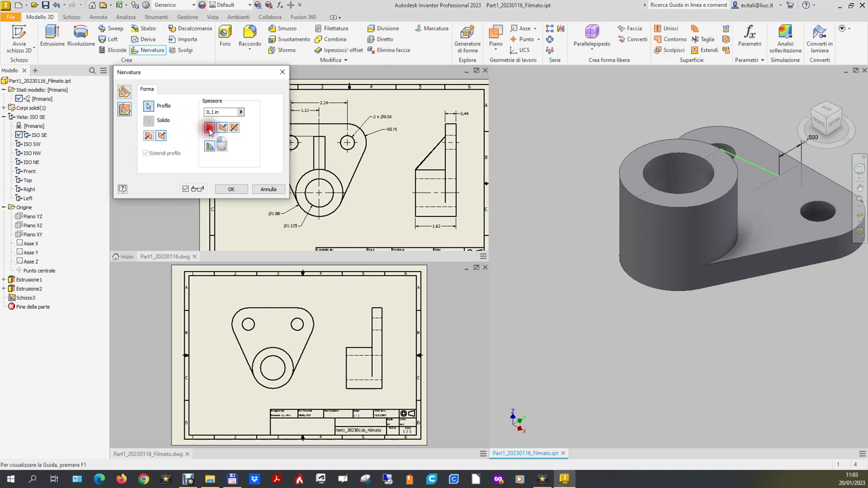
pyautogui.click(221, 147)
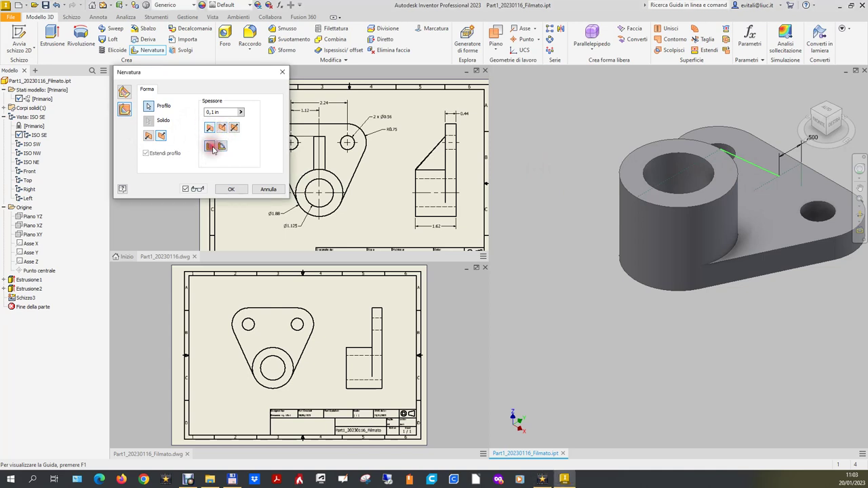
pyautogui.click(222, 129)
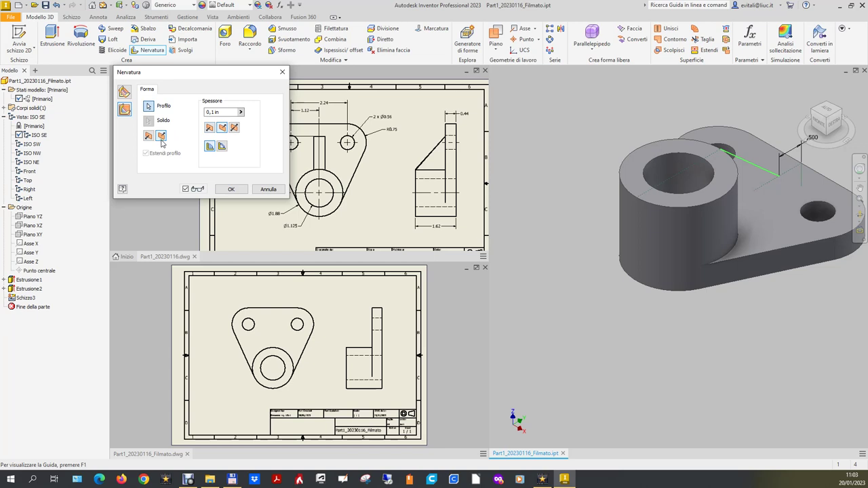
pyautogui.click(148, 136)
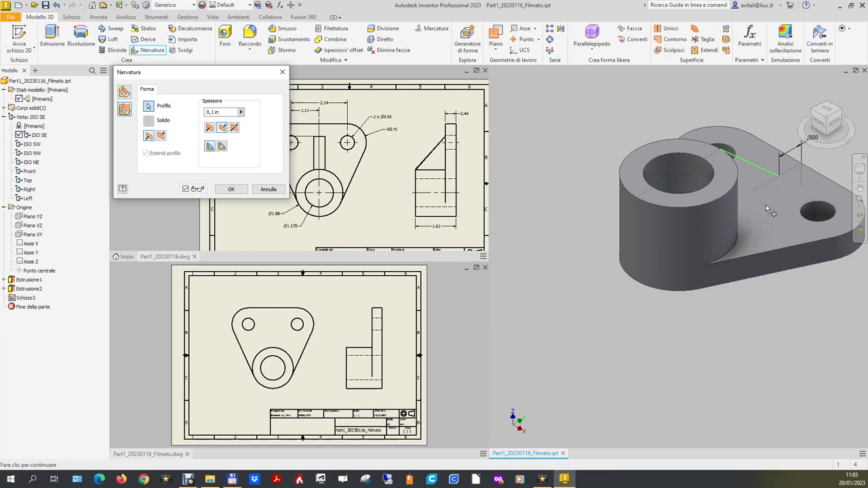
pyautogui.click(268, 189)
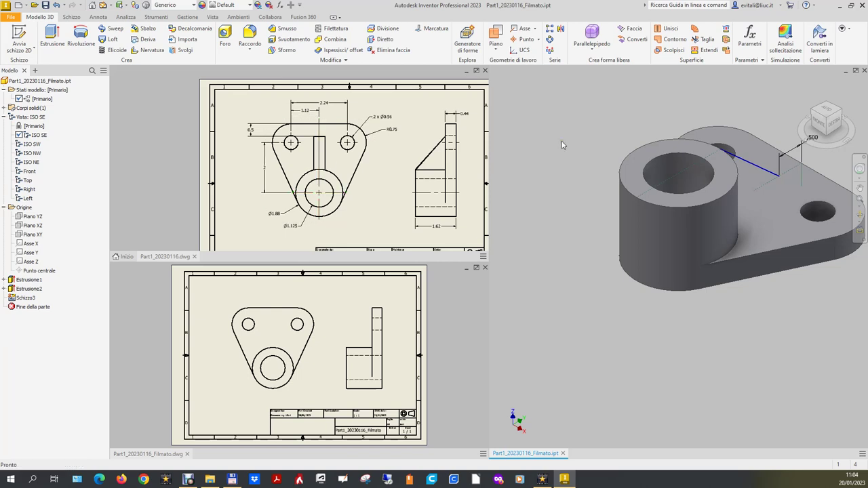
pyautogui.doubleClick(25, 297)
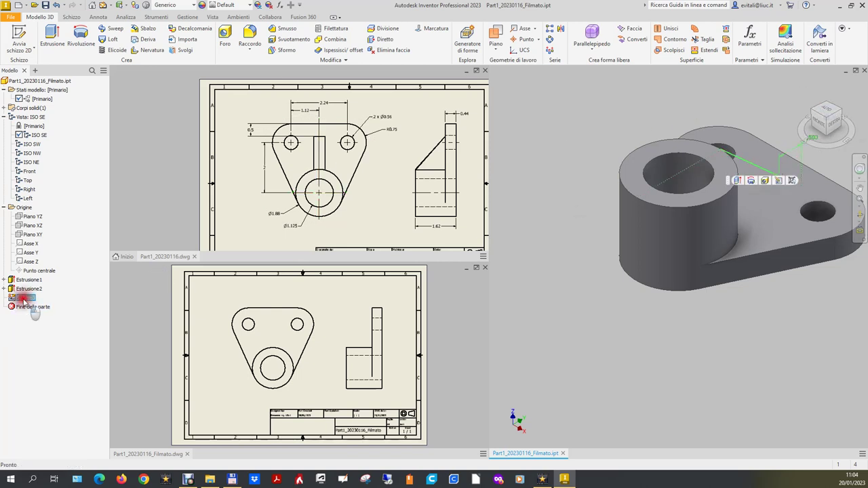
# Step: In the sliced Right view, draw a vertical line from the boss's top corner down to the plate
pyautogui.click(833, 121)
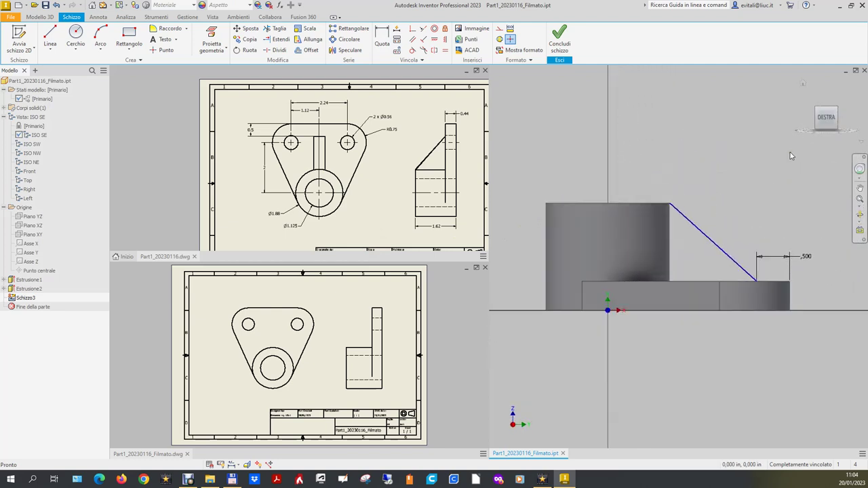
pyautogui.click(248, 464)
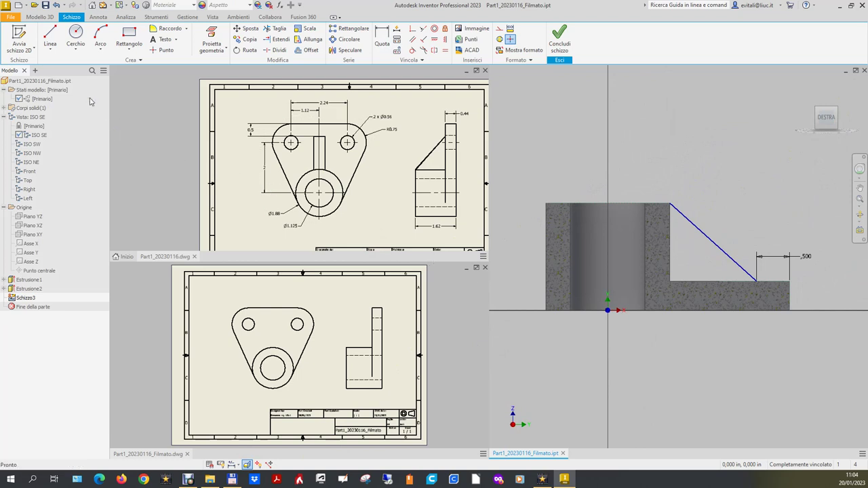
pyautogui.click(47, 37)
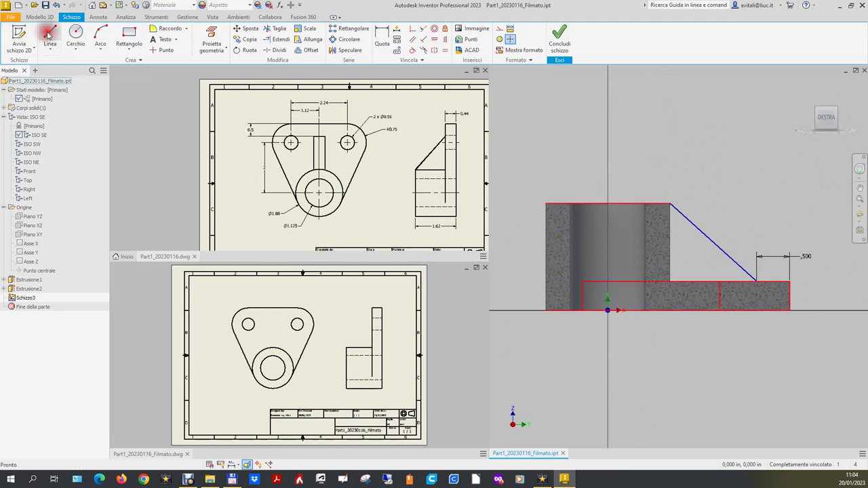
pyautogui.click(674, 221)
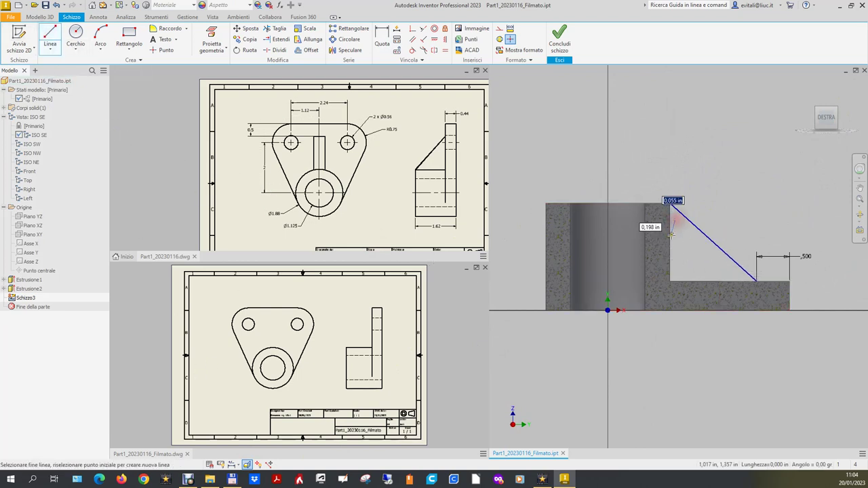
pyautogui.rightClick(722, 274)
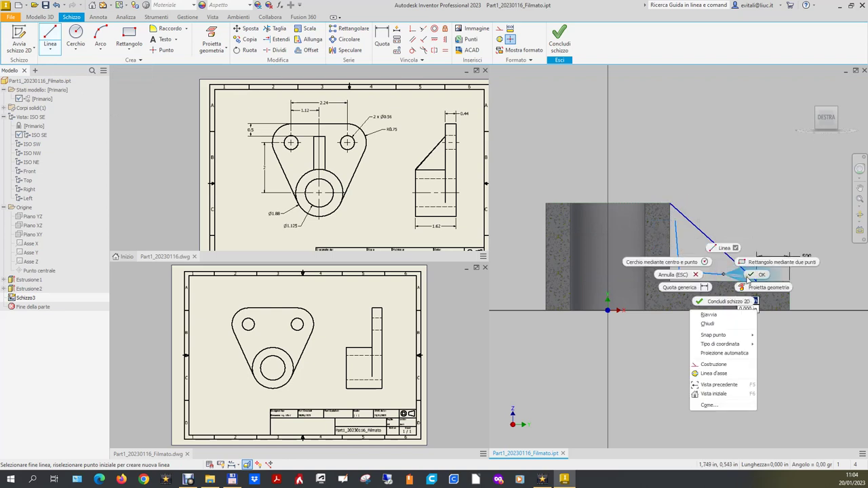
pyautogui.click(757, 274)
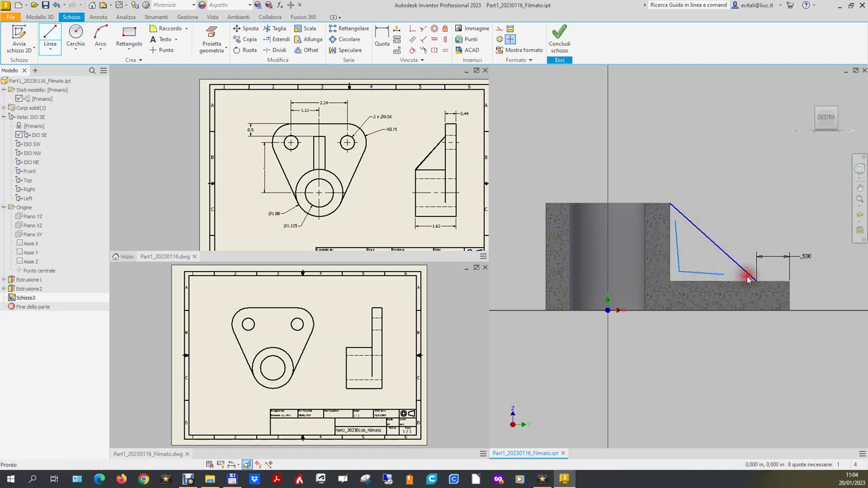
# Step: Make the vertical and horizontal lines perpendicular and join their endpoints at the corner
pyautogui.click(422, 28)
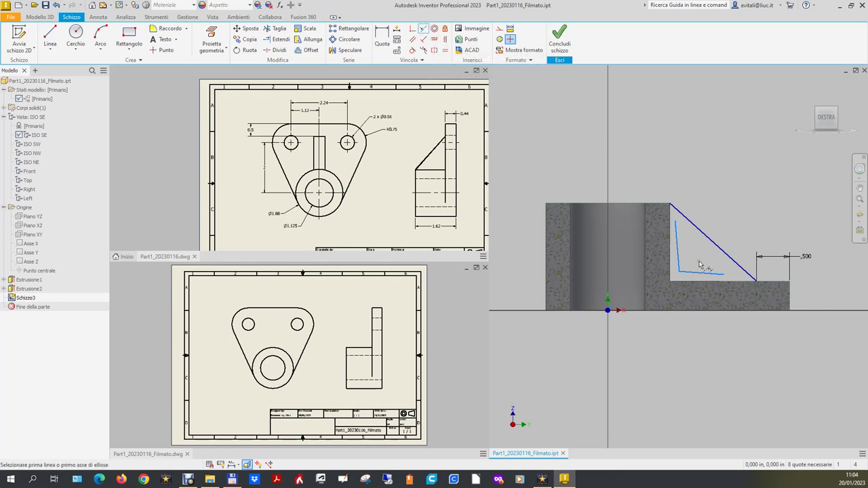
pyautogui.click(678, 261)
pyautogui.click(713, 283)
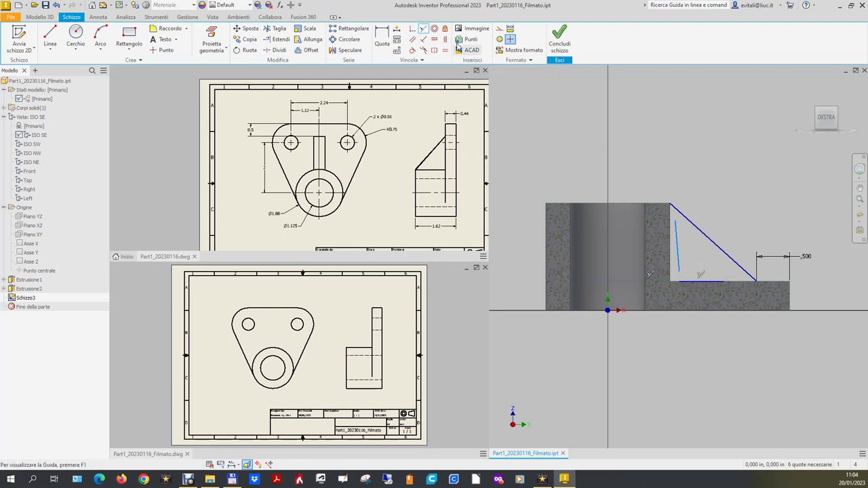
pyautogui.click(413, 29)
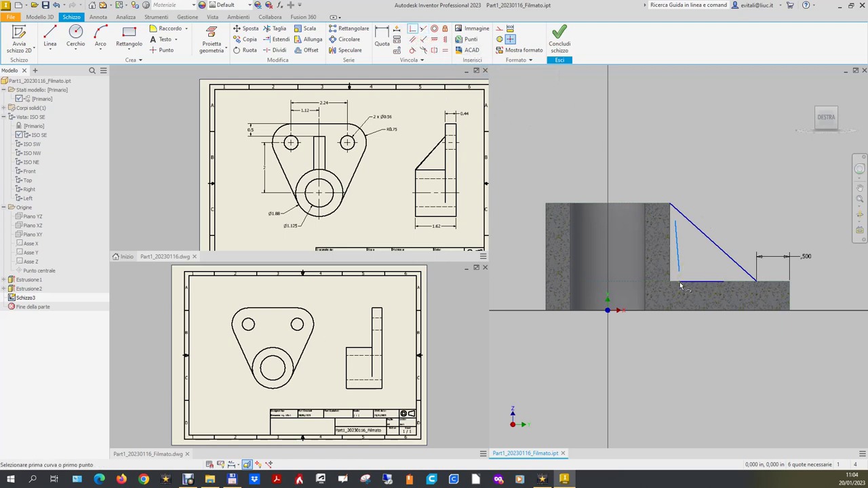
pyautogui.click(680, 281)
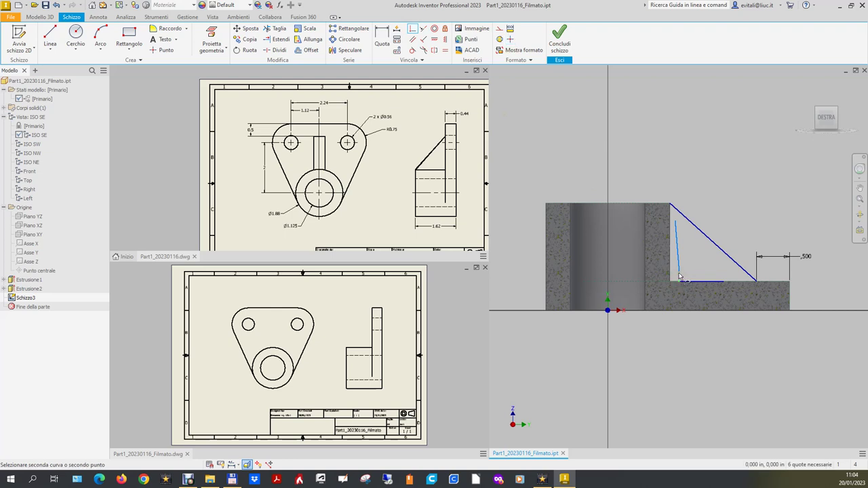
pyautogui.click(679, 278)
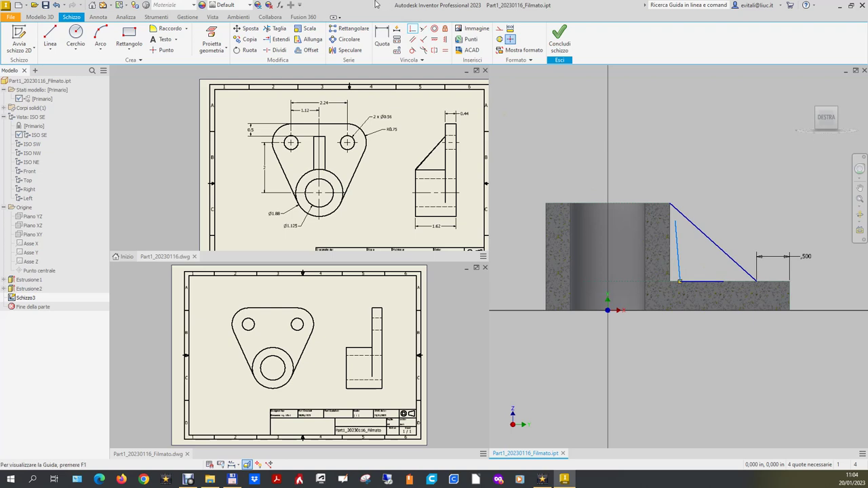
pyautogui.click(675, 223)
# Step: Close the rib triangle with coincident and vertical constraints and an extended bottom line
pyautogui.click(672, 208)
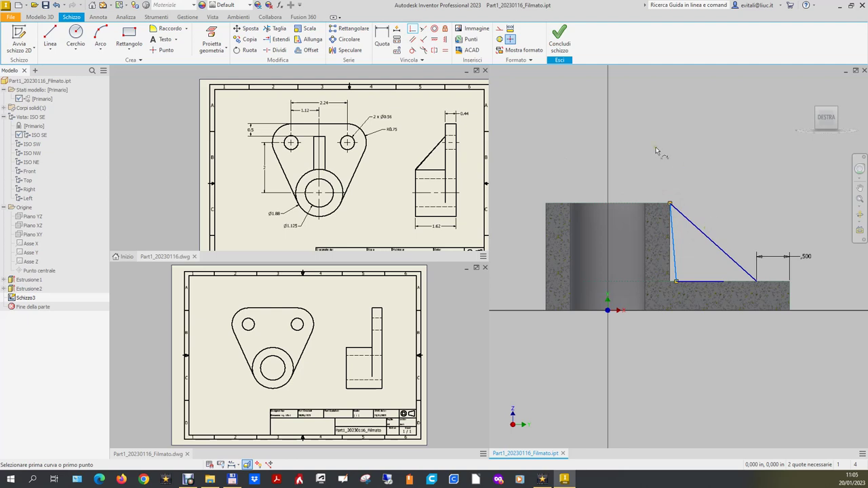
pyautogui.click(446, 41)
pyautogui.click(674, 253)
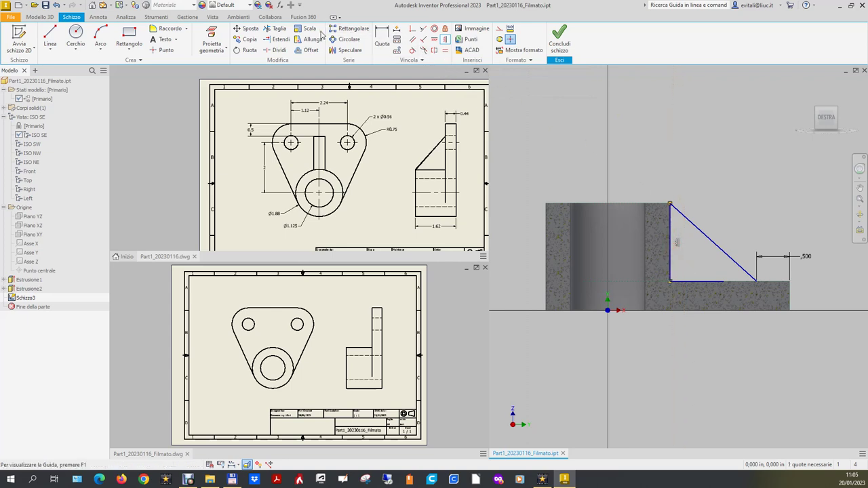
pyautogui.click(278, 39)
pyautogui.click(721, 281)
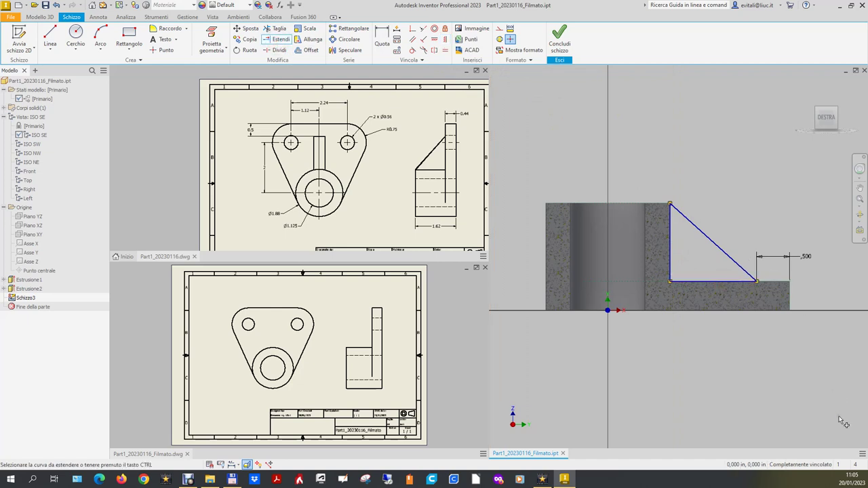
# Step: Return to the home view, finish Schizzo3, and switch to the .dwg drawing
pyautogui.click(800, 82)
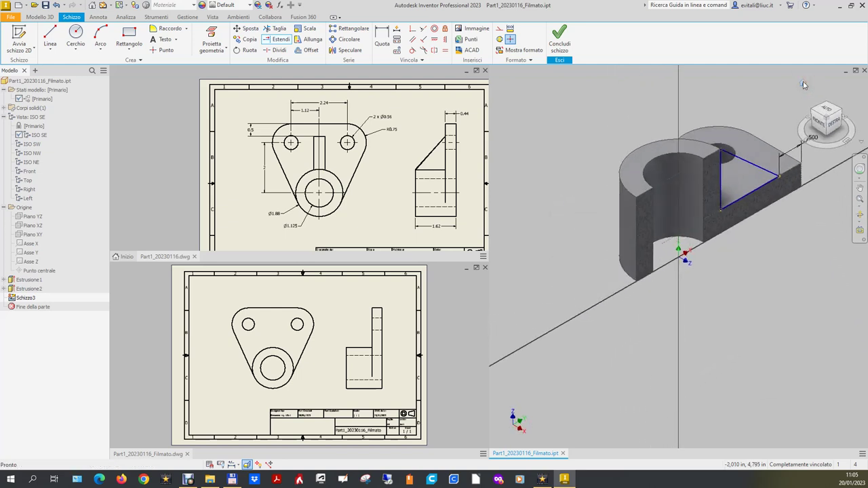
pyautogui.click(558, 39)
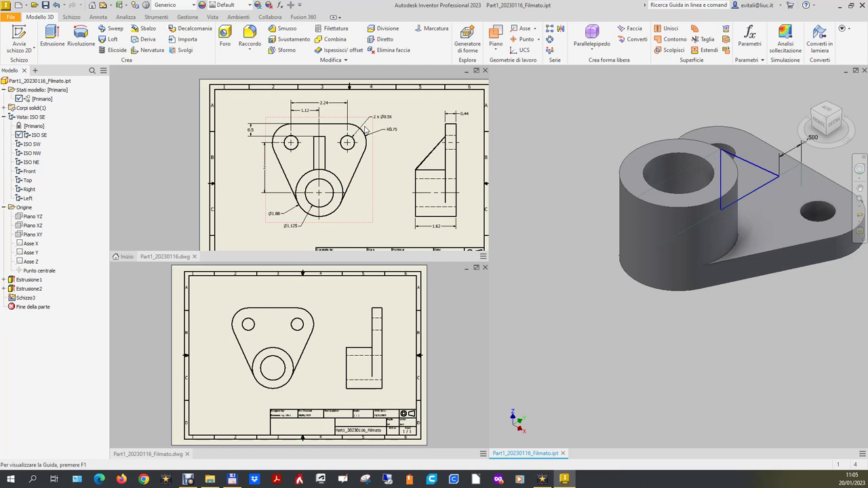
pyautogui.click(151, 156)
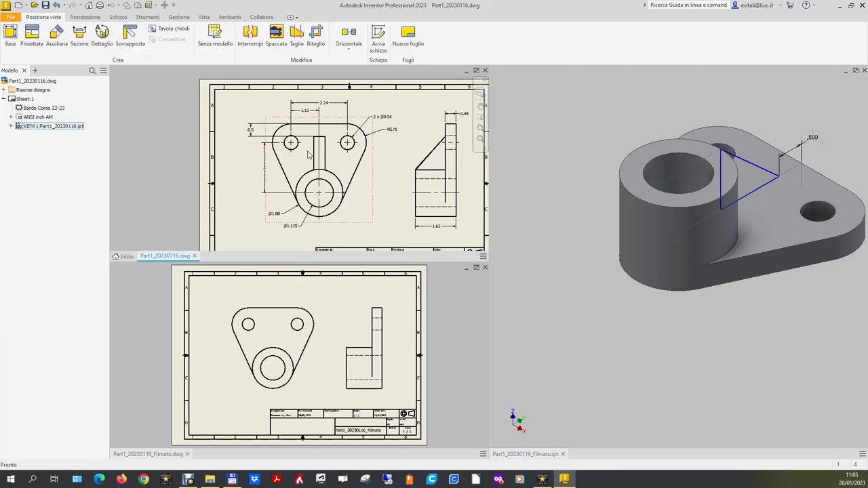
# Step: Add a 0.44 slot-width dimension above the front view
pyautogui.click(84, 21)
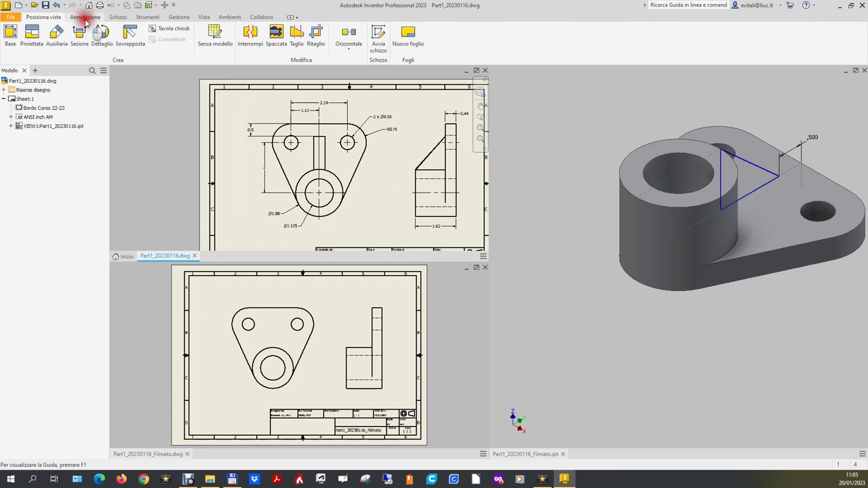
pyautogui.click(315, 154)
pyautogui.click(324, 154)
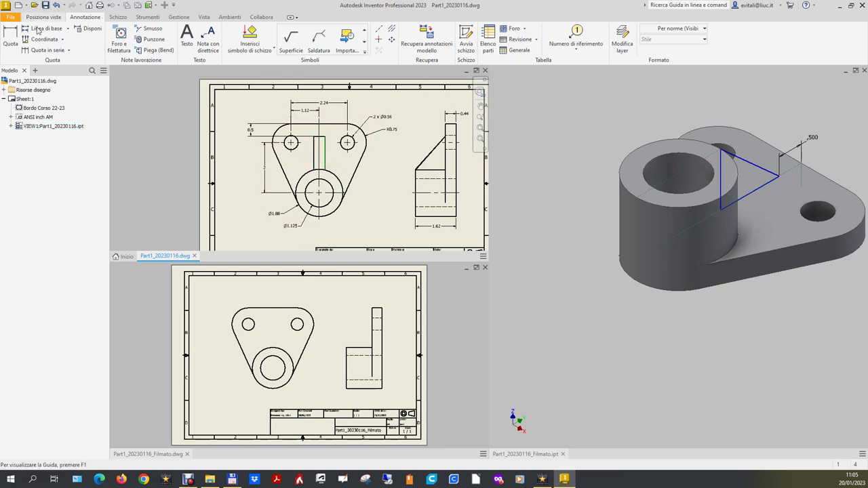
pyautogui.click(10, 40)
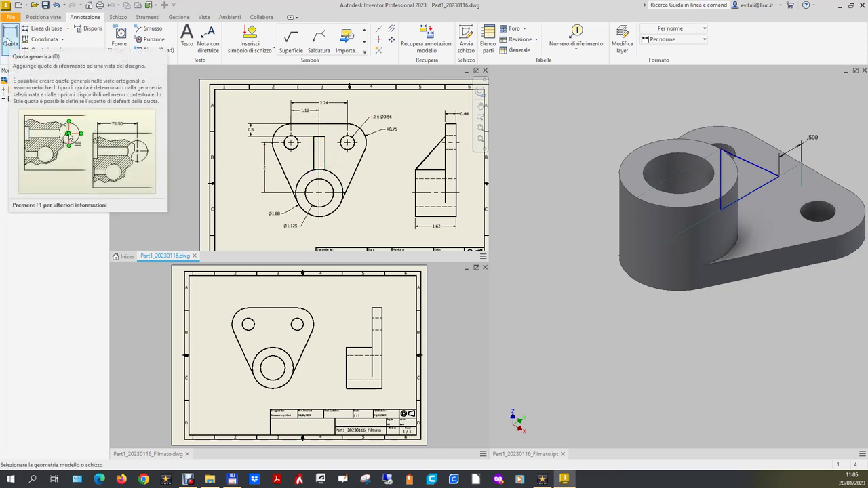
pyautogui.click(313, 156)
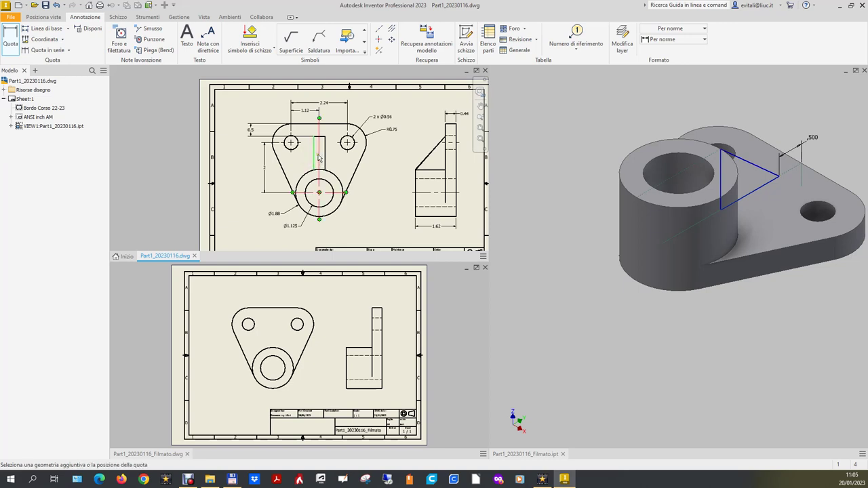
pyautogui.click(324, 154)
pyautogui.click(329, 117)
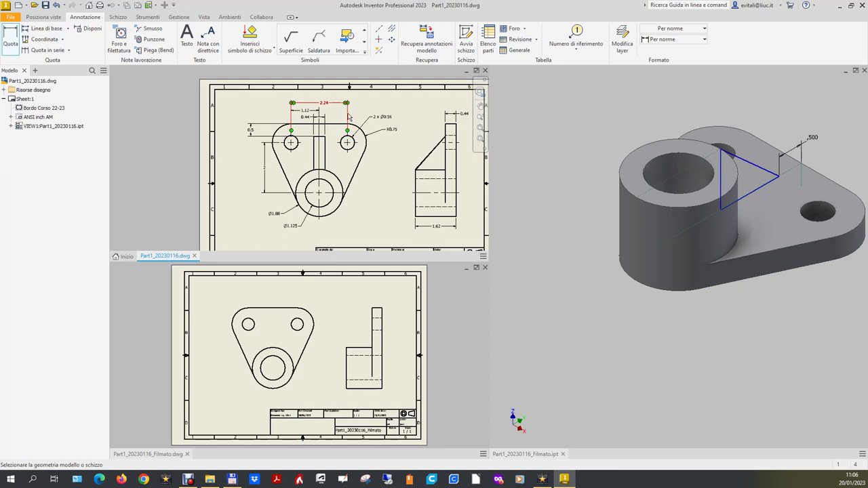
pyautogui.press('Escape')
# Step: Raise the 2.24 dimension higher above the view and return to the part window
pyautogui.moveTo(323, 102); pyautogui.dragTo(307, 107)
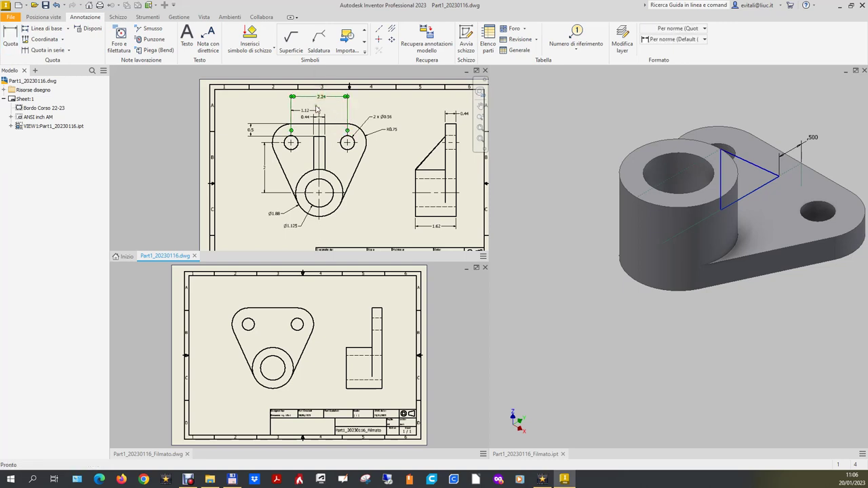
pyautogui.moveTo(308, 107); pyautogui.dragTo(308, 117)
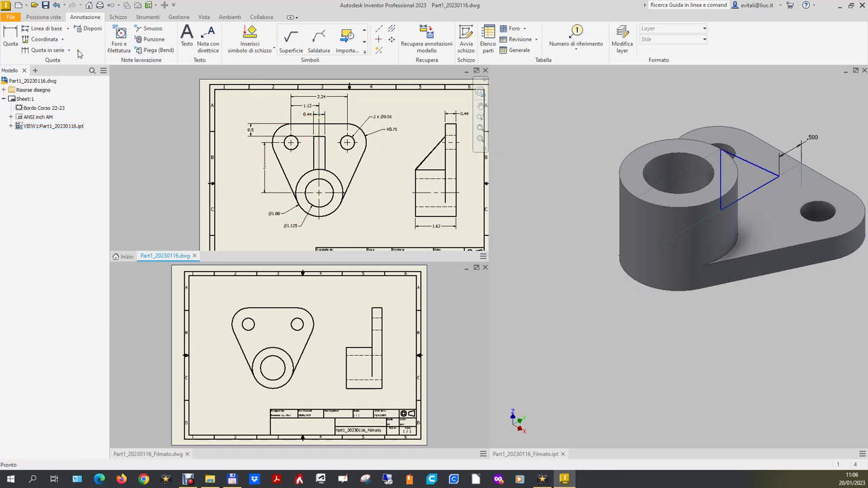
pyautogui.click(593, 244)
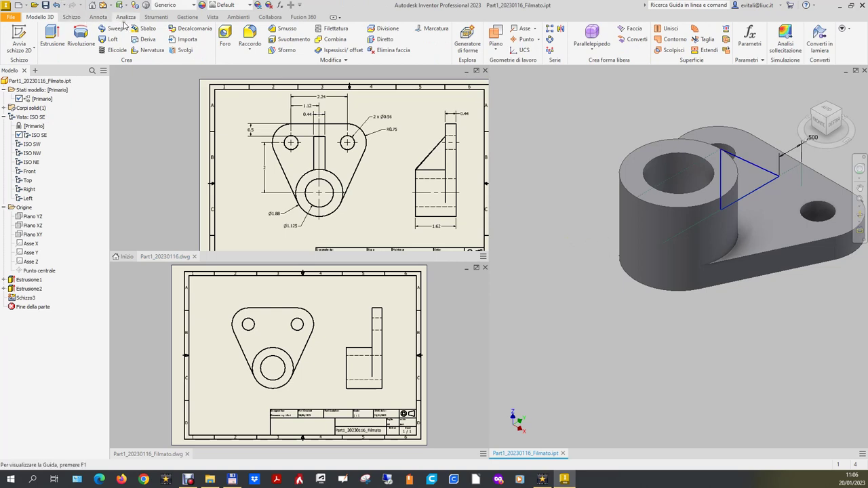
# Step: Create work plane Piano di lavoro1 offset .22 from Piano YZ
pyautogui.click(495, 48)
pyautogui.click(515, 85)
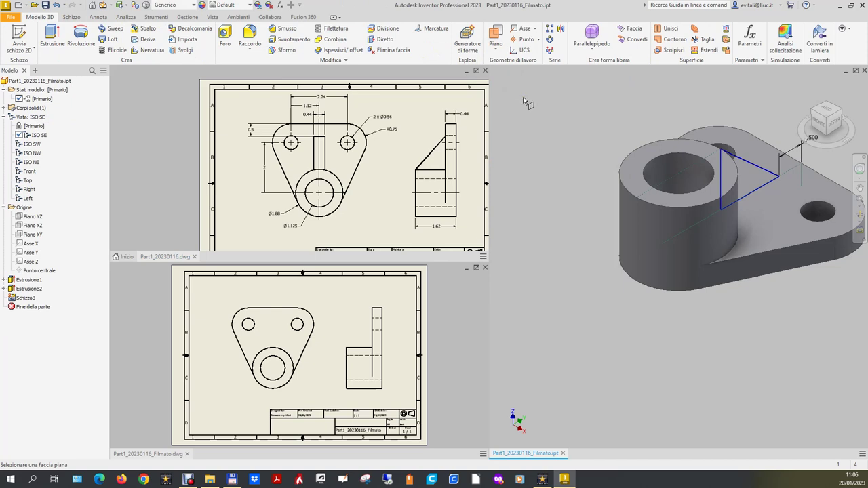
pyautogui.click(39, 219)
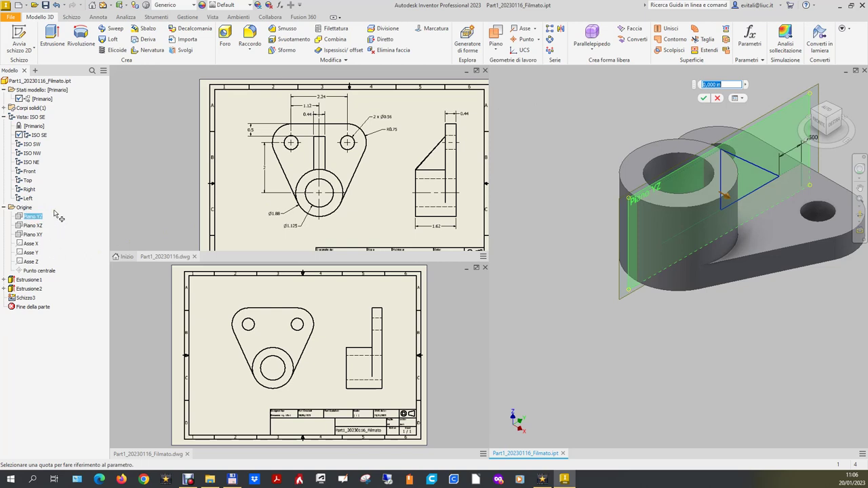
pyautogui.write('.22')
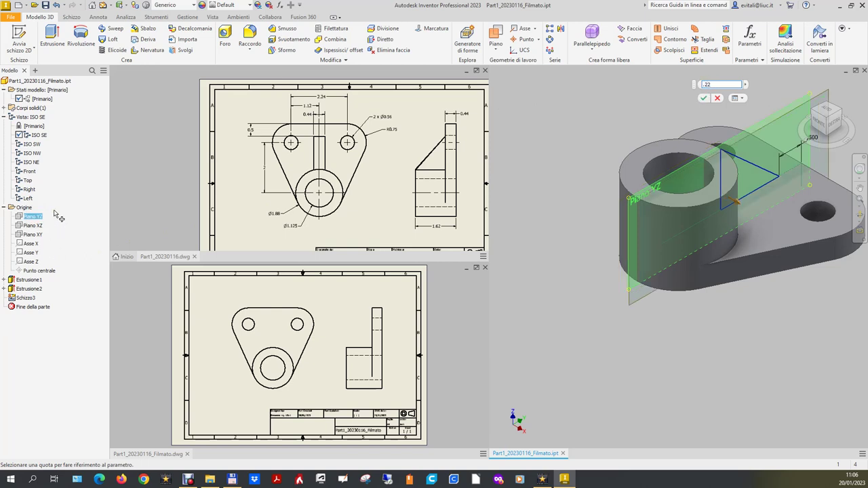
pyautogui.press('Return')
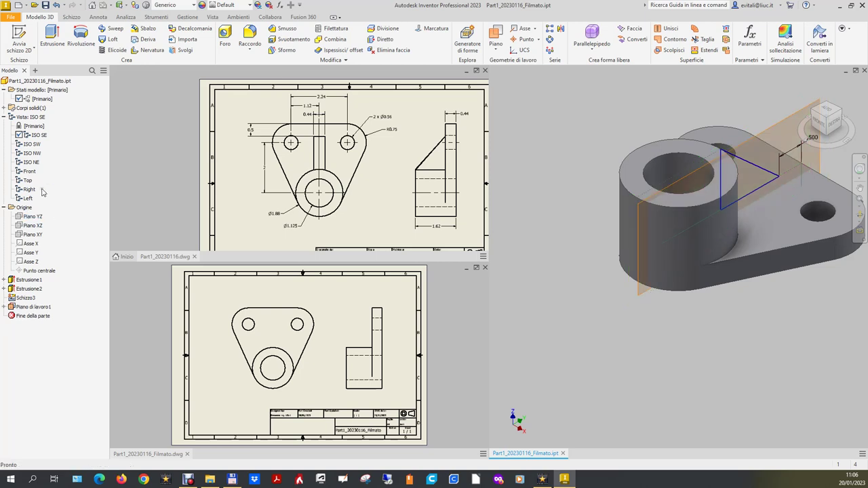
# Step: Start new 2D sketch Schizzo4 on Piano di lavoro1
pyautogui.click(19, 37)
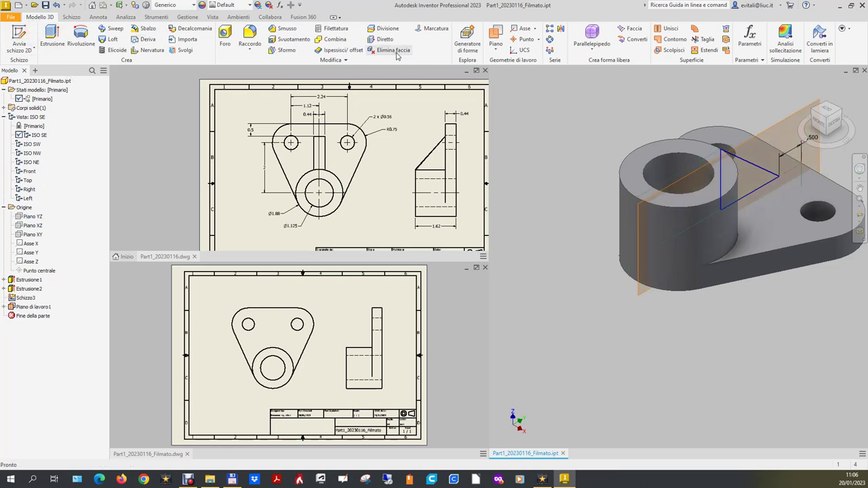
pyautogui.click(785, 118)
pyautogui.press('Escape')
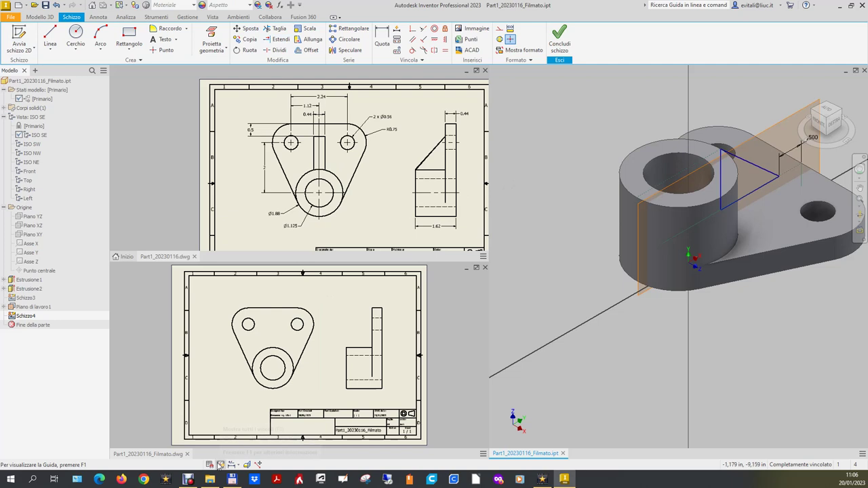
# Step: Slice the part at the sketch plane and view it squarely from the right
pyautogui.click(246, 464)
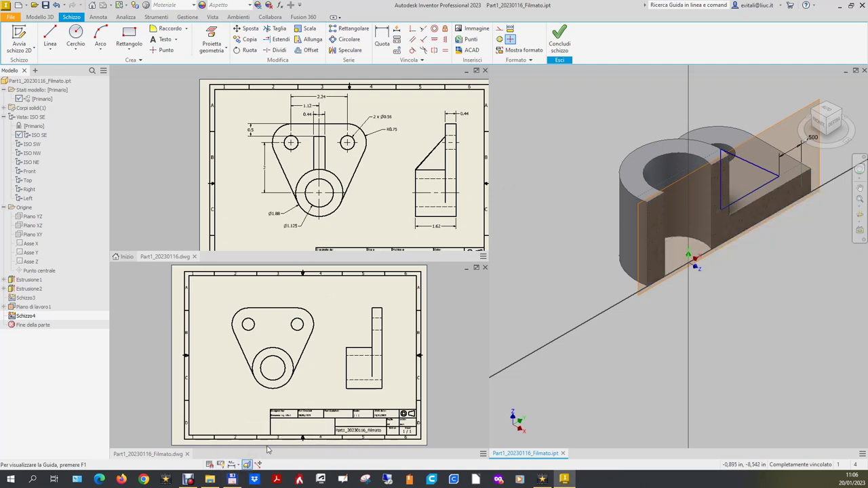
pyautogui.click(838, 122)
pyautogui.click(838, 123)
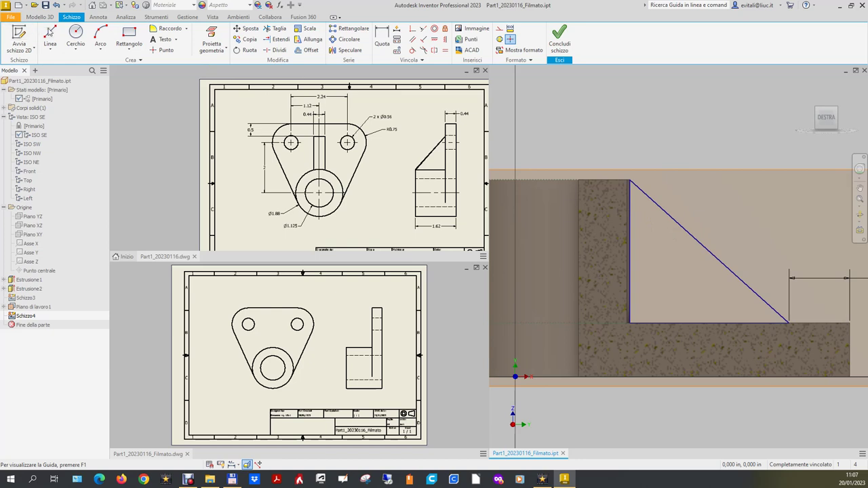
# Step: Draw a closed three-line triangle inside the rib outline
pyautogui.click(50, 37)
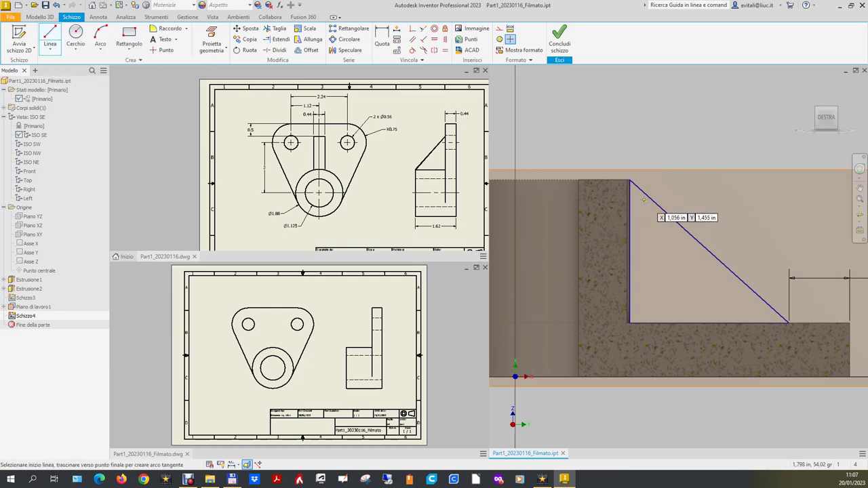
pyautogui.click(635, 317)
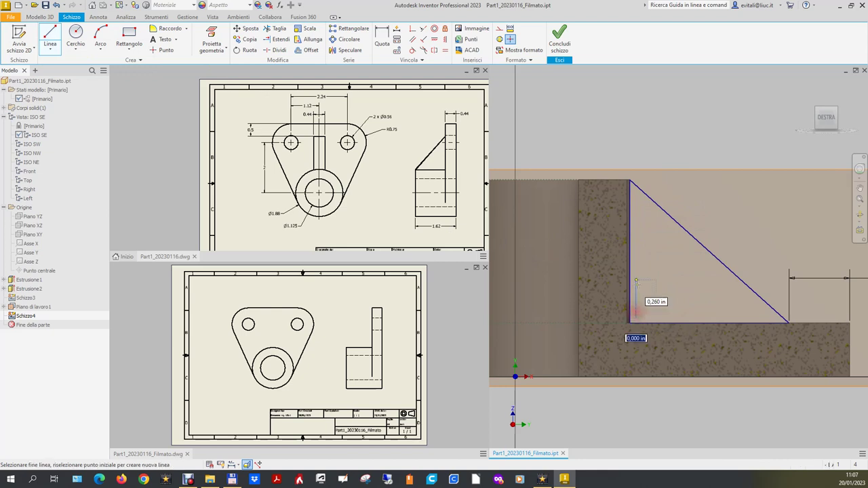
pyautogui.click(635, 195)
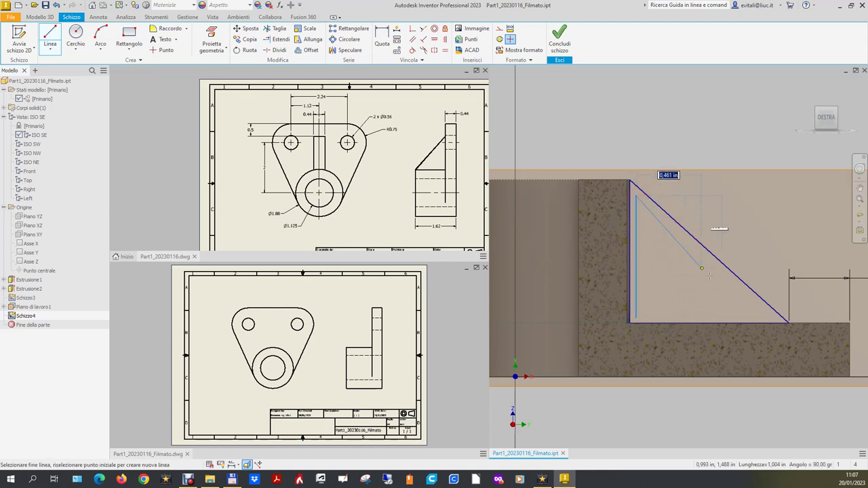
pyautogui.click(752, 316)
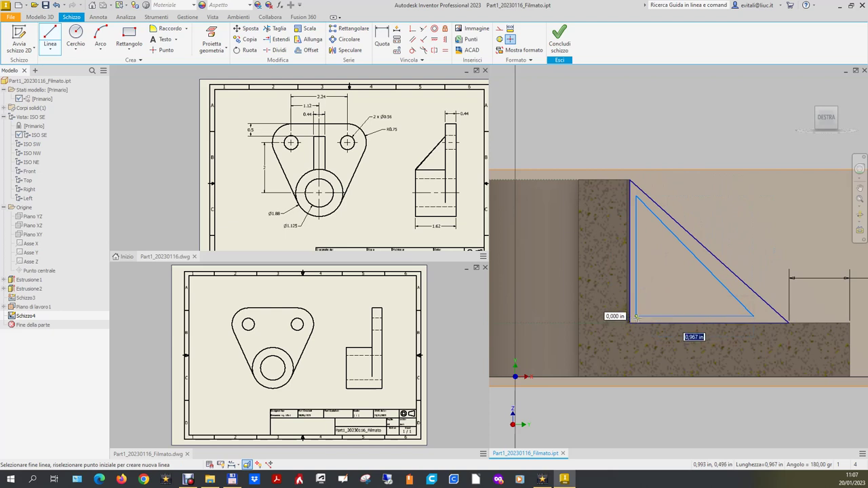
pyautogui.click(635, 316)
pyautogui.rightClick(663, 301)
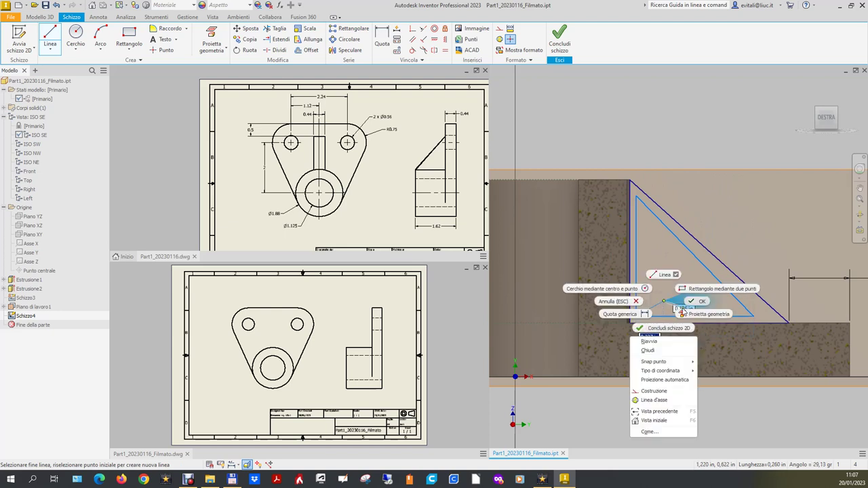
pyautogui.click(690, 305)
pyautogui.scroll(-5, 639, 319)
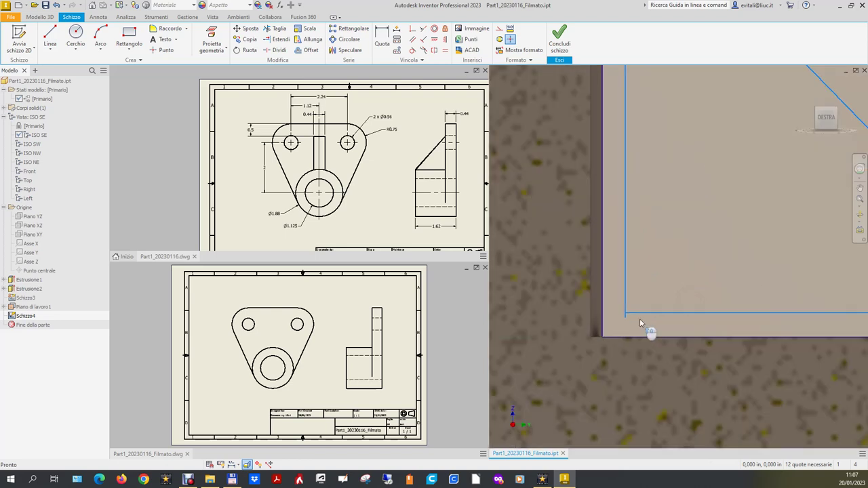
# Step: Adjust the inner triangle's lower-left corner and make its two edges perpendicular
pyautogui.scroll(3, 624, 240)
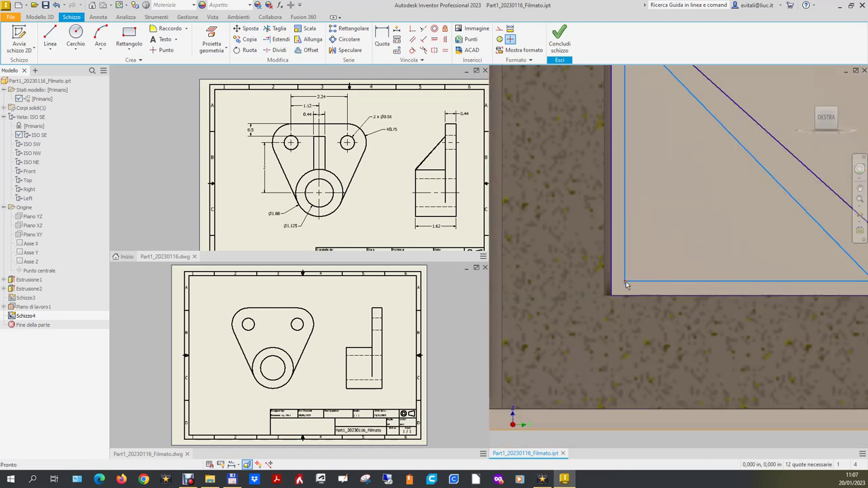
pyautogui.moveTo(625, 281)
pyautogui.mouseDown()
pyautogui.moveTo(648, 291)
pyautogui.moveTo(639, 283)
pyautogui.mouseUp()
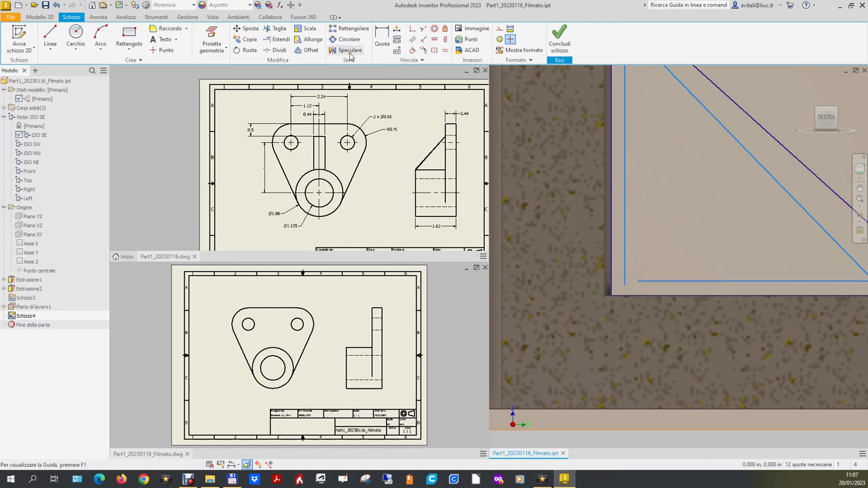
pyautogui.click(412, 28)
pyautogui.click(640, 282)
pyautogui.click(625, 285)
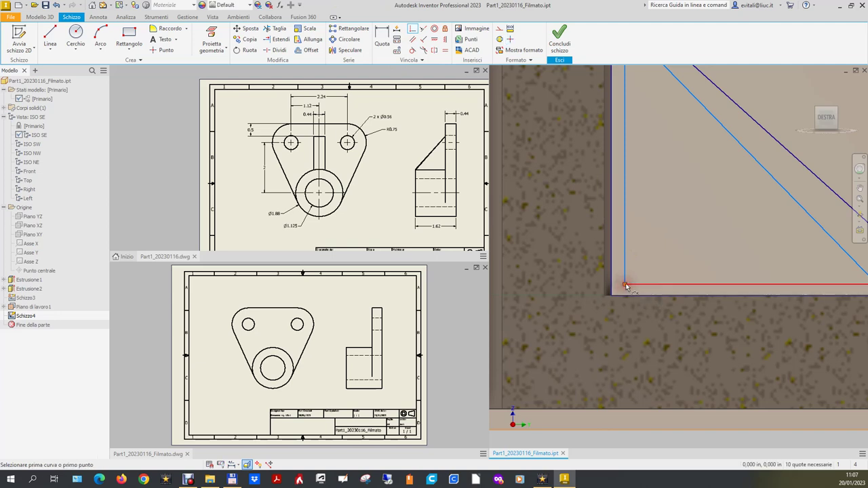
pyautogui.scroll(5, 629, 264)
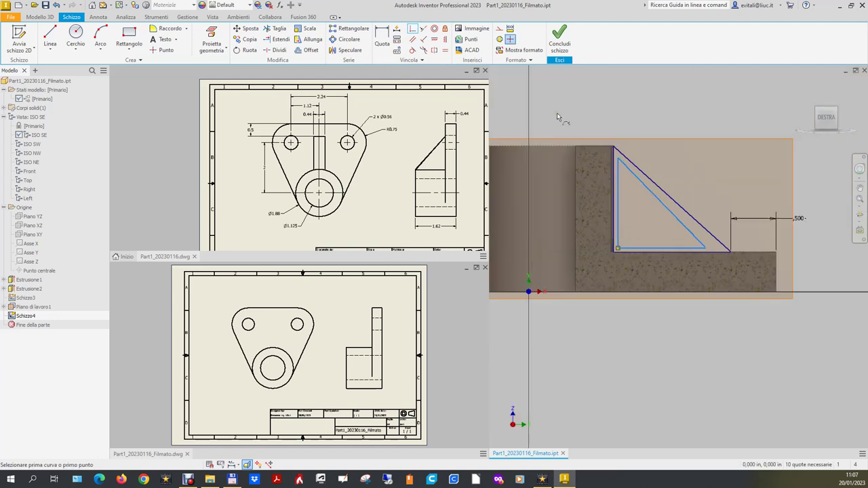
pyautogui.click(423, 29)
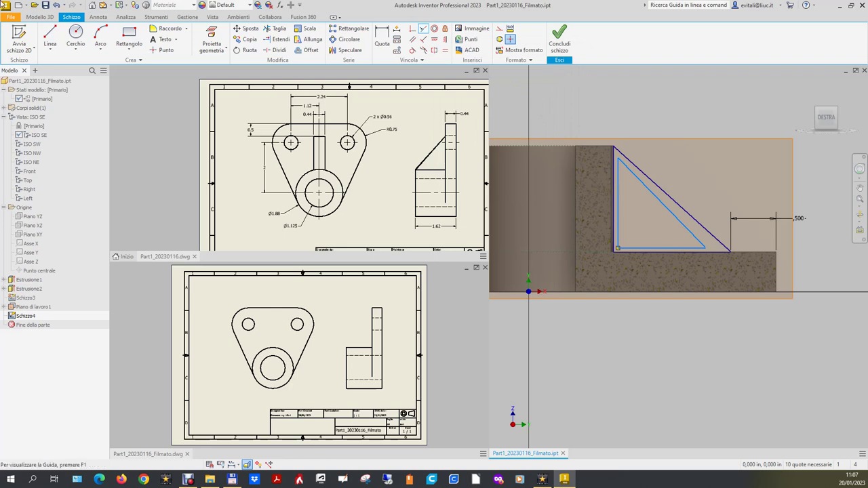
pyautogui.click(225, 55)
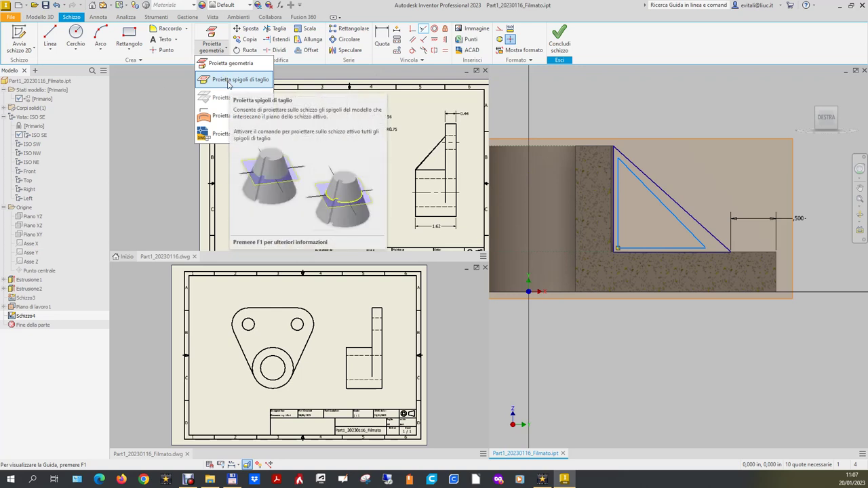
# Step: Project the cut edges and make the inner vertical edge collinear with the projected one
pyautogui.click(228, 82)
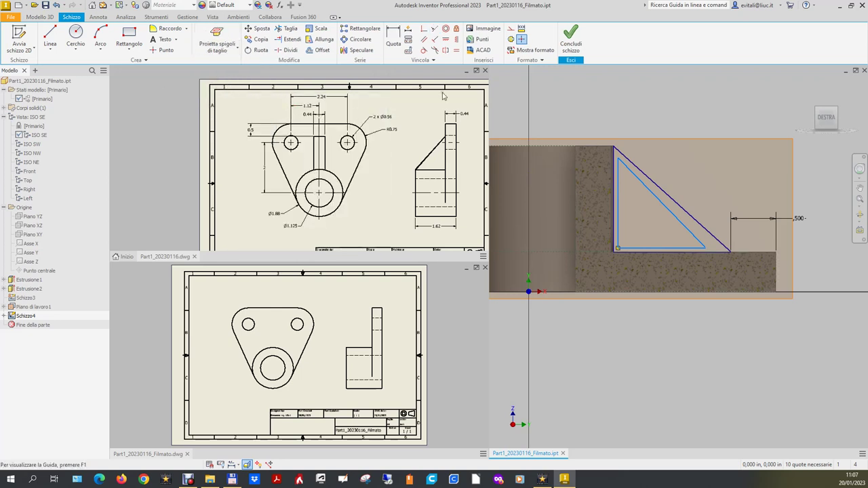
pyautogui.click(435, 30)
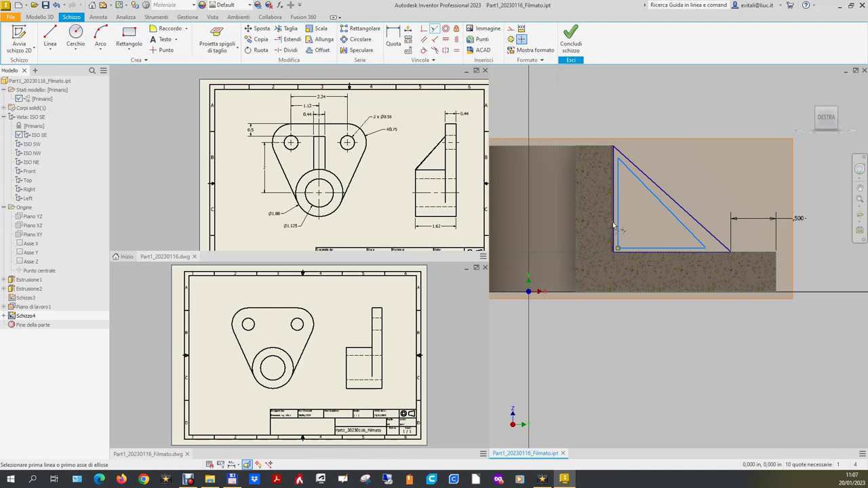
pyautogui.click(615, 208)
pyautogui.click(612, 211)
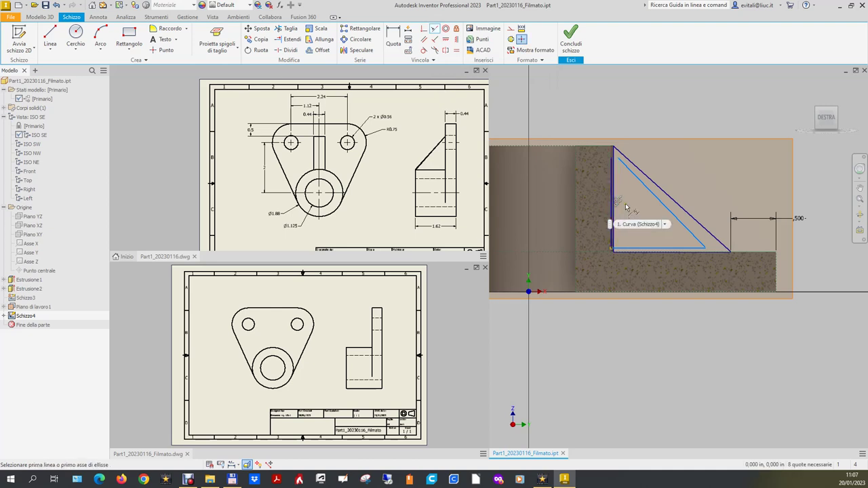
# Step: Make the inner triangle's top points coincident with the rib's top vertex
pyautogui.click(423, 30)
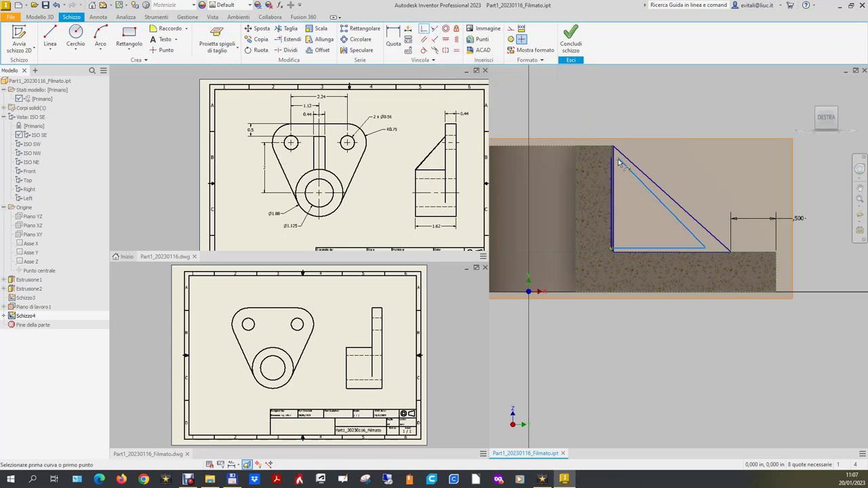
pyautogui.click(618, 160)
pyautogui.click(612, 161)
pyautogui.scroll(5, 617, 162)
pyautogui.click(590, 122)
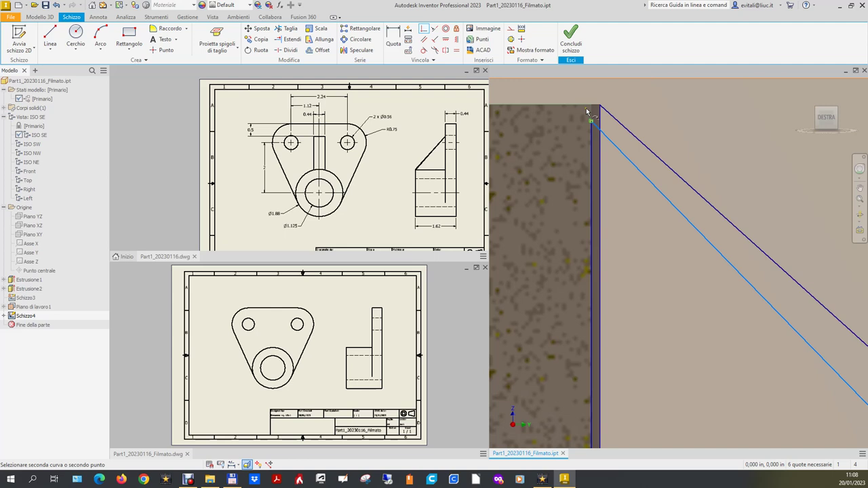
pyautogui.click(587, 108)
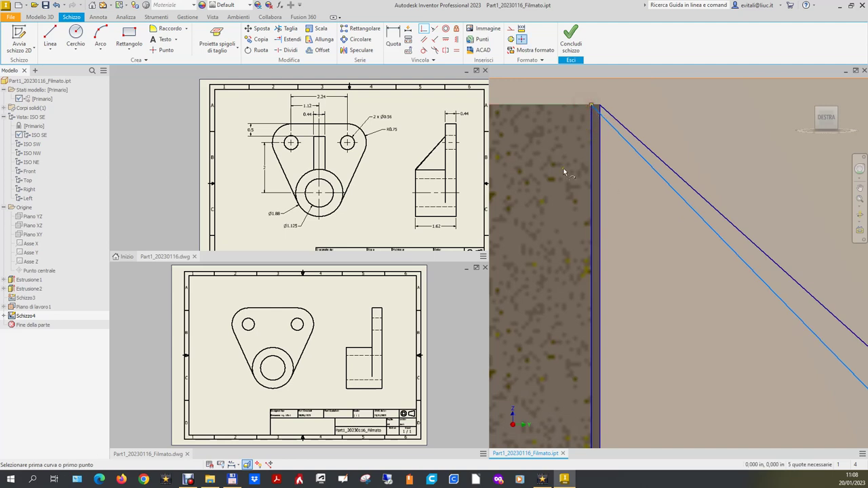
pyautogui.scroll(-4, 537, 131)
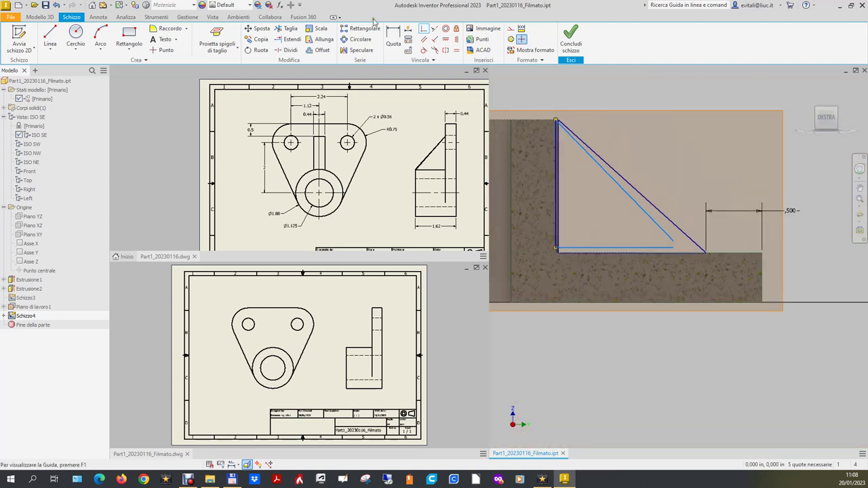
# Step: Nudge the inner triangle's short bottom line slightly upward
pyautogui.click(673, 251)
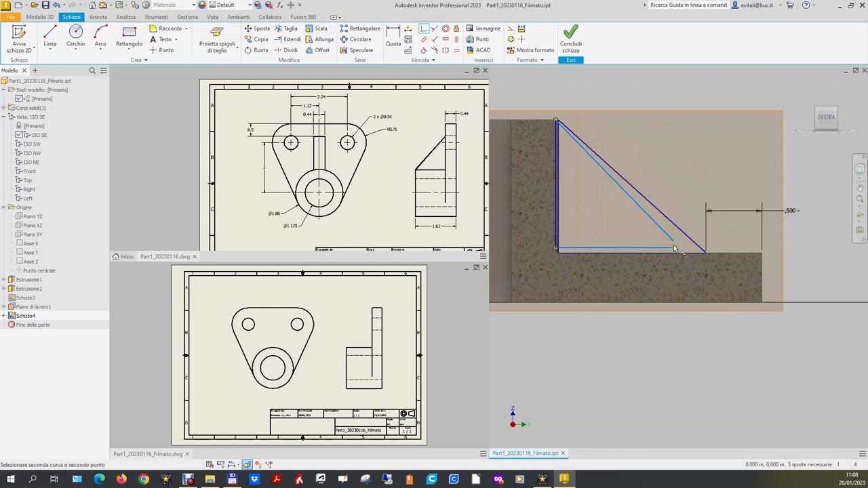
pyautogui.click(673, 242)
pyautogui.moveTo(673, 243); pyautogui.dragTo(674, 241)
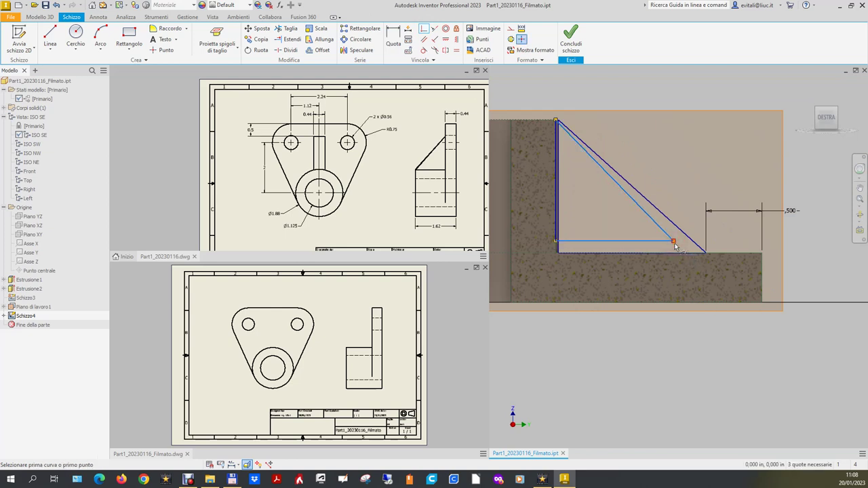
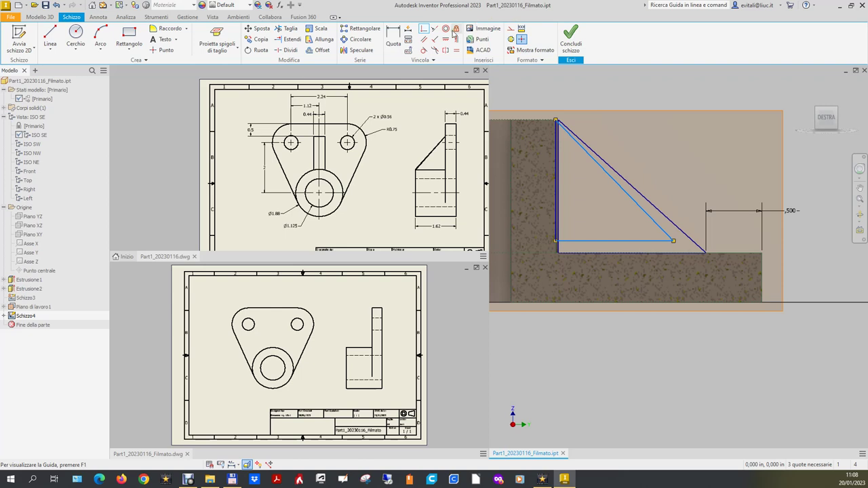
# Step: Make the rib triangle's lower corner coincident with the part's base edge
pyautogui.click(424, 28)
pyautogui.click(673, 241)
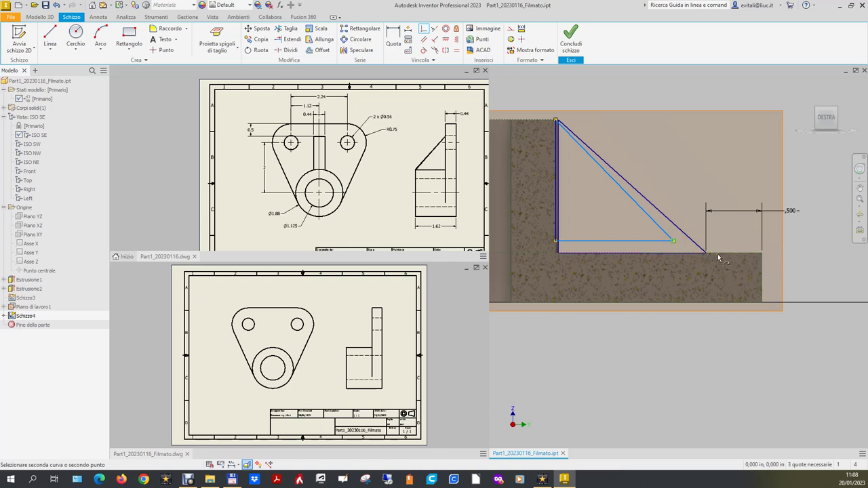
pyautogui.click(719, 256)
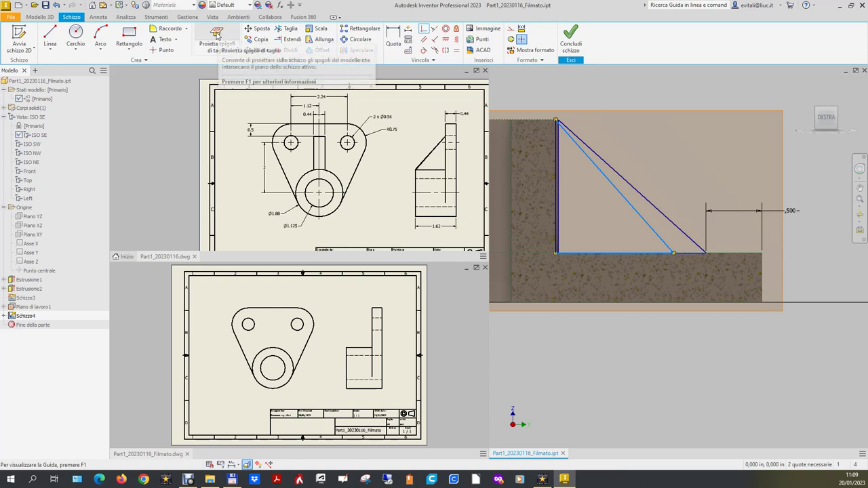
# Step: Project the existing model geometry into Schizzo4
pyautogui.click(237, 51)
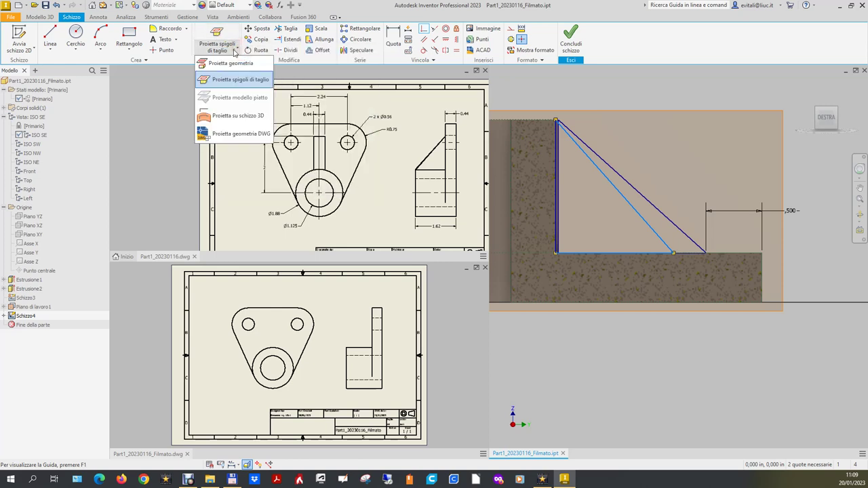
pyautogui.click(243, 67)
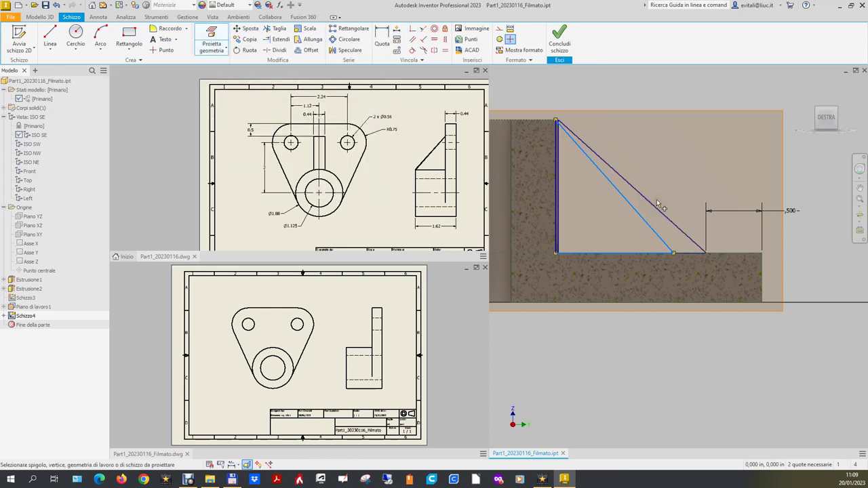
pyautogui.click(424, 31)
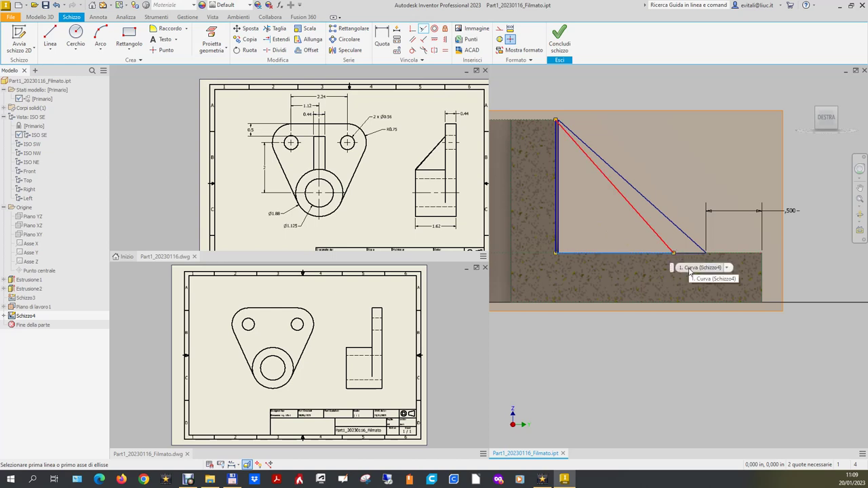
# Step: Pick among the overlapping curves at the corner and set the selection filter to faces and edges
pyautogui.click(728, 269)
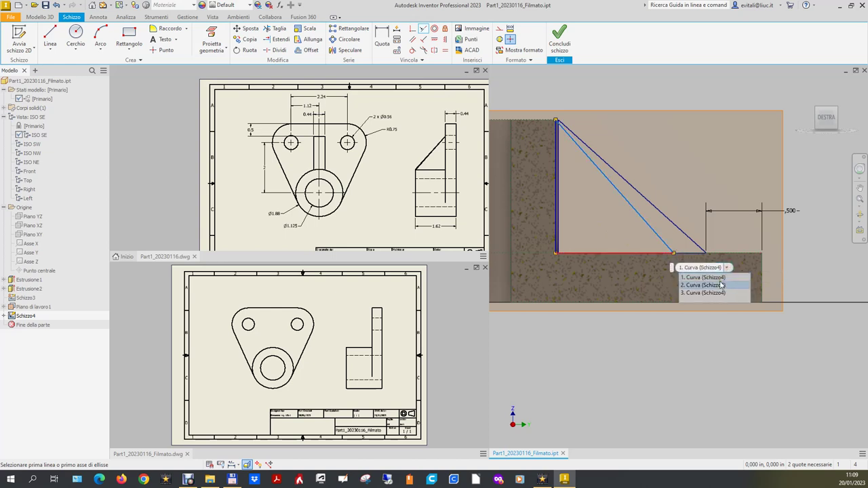
pyautogui.scroll(4, 669, 255)
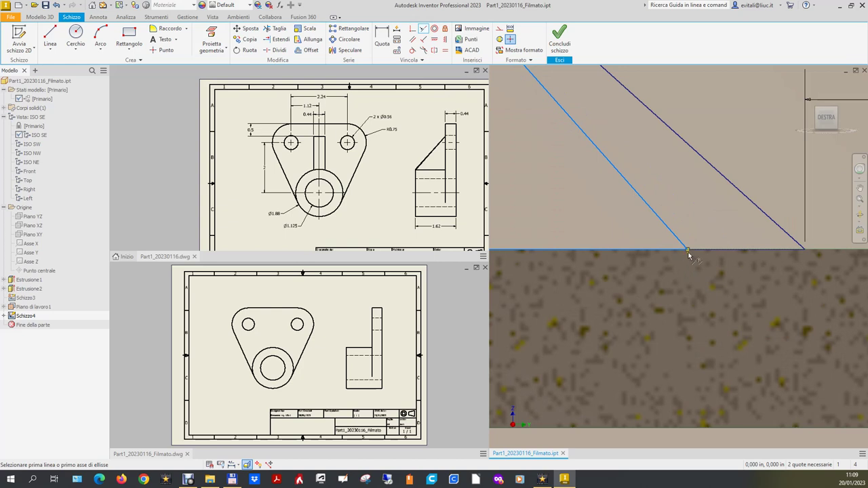
pyautogui.moveTo(589, 250)
pyautogui.click(741, 264)
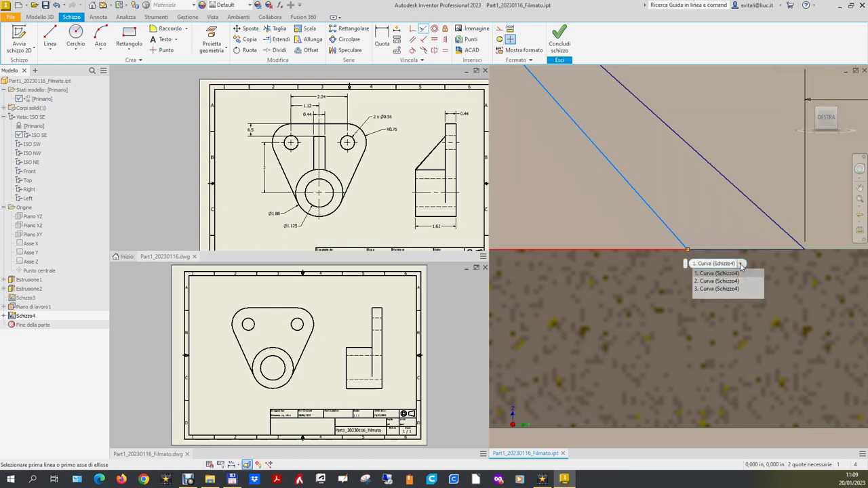
pyautogui.click(130, 6)
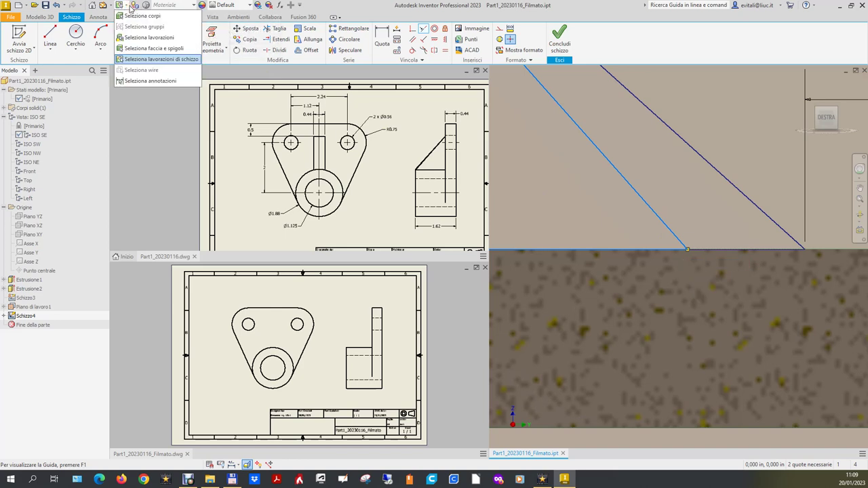
pyautogui.click(142, 49)
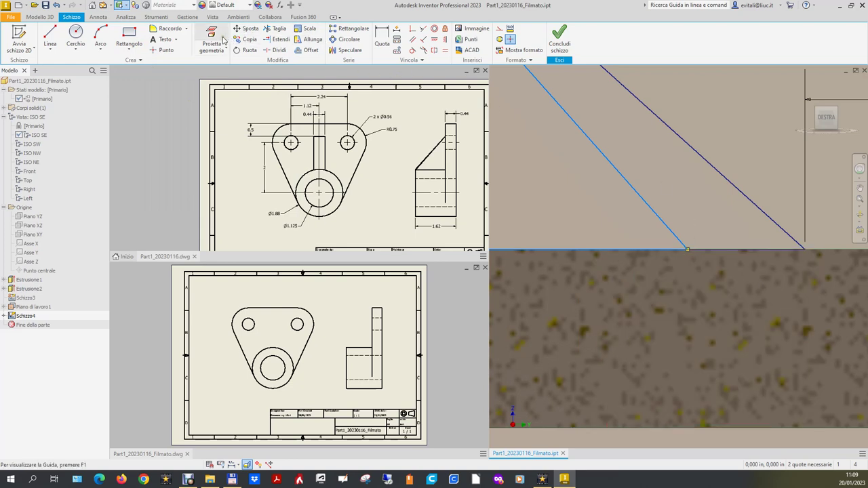
# Step: Constrain the triangle's left side perpendicular to its bottom line so it stands vertical
pyautogui.click(412, 28)
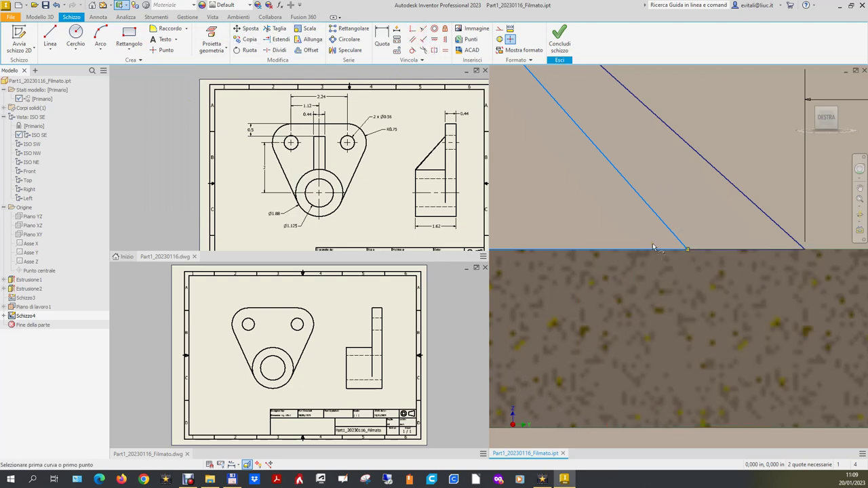
pyautogui.click(687, 251)
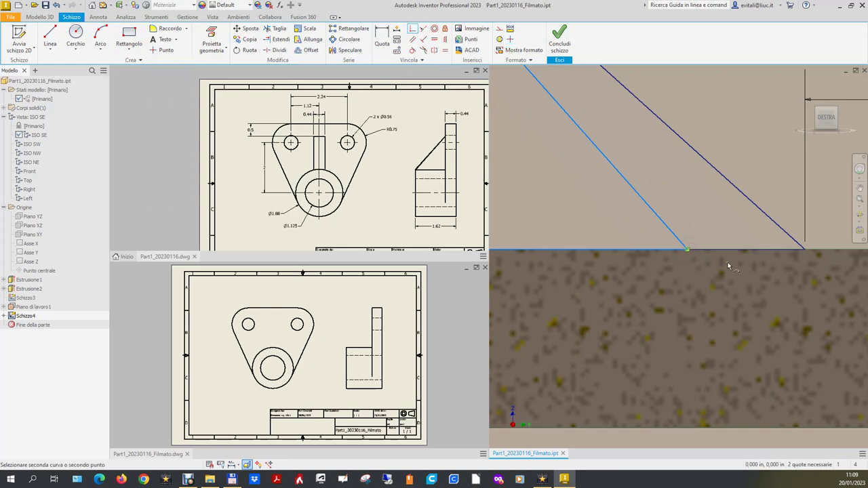
pyautogui.click(804, 248)
pyautogui.scroll(-1, 759, 271)
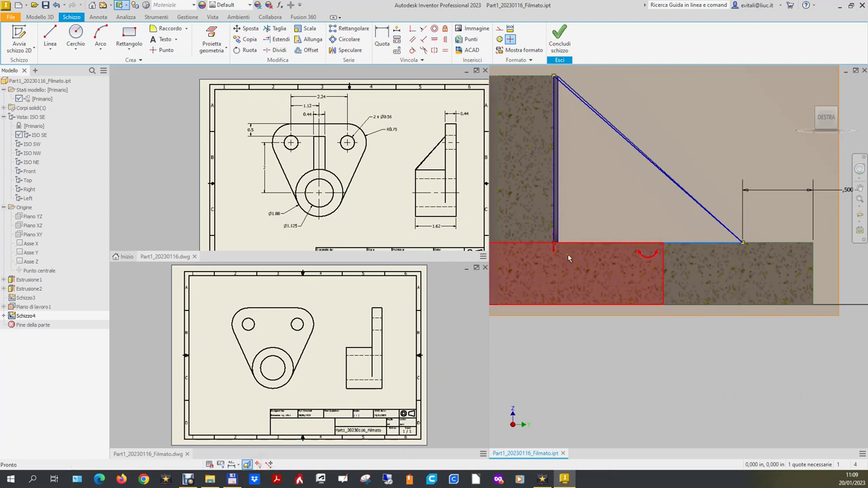
# Step: Make the triangle's bottom line collinear with the part's bottom edge, fully constraining Schizzo4
pyautogui.scroll(3, 563, 237)
pyautogui.scroll(3, 559, 233)
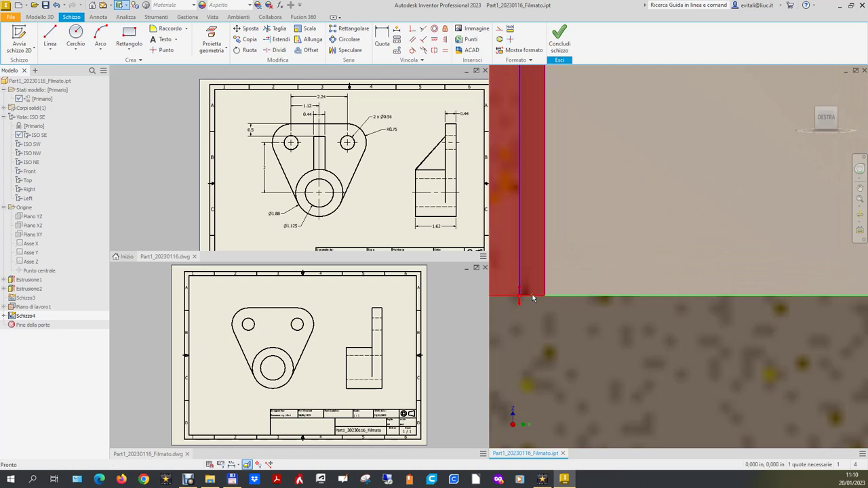
pyautogui.click(423, 29)
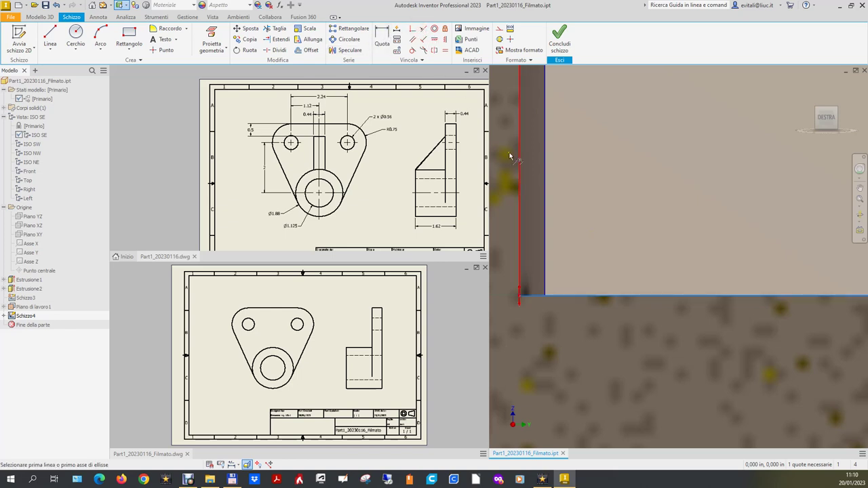
pyautogui.click(633, 296)
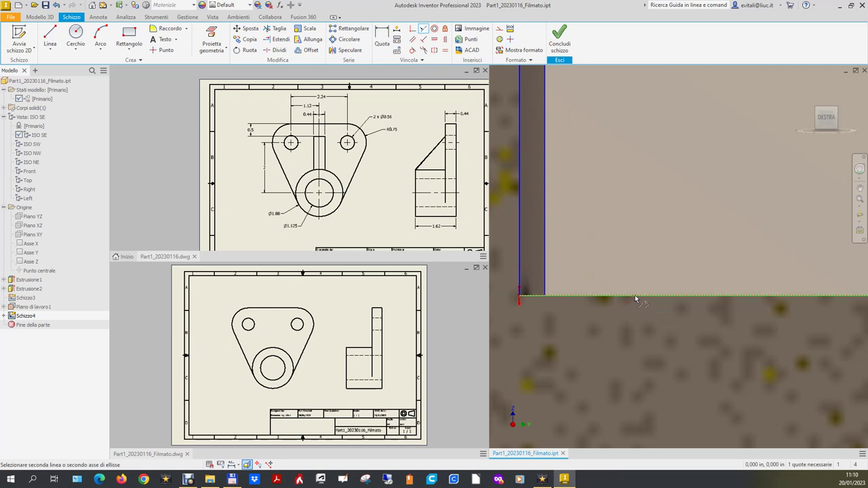
pyautogui.moveTo(649, 309)
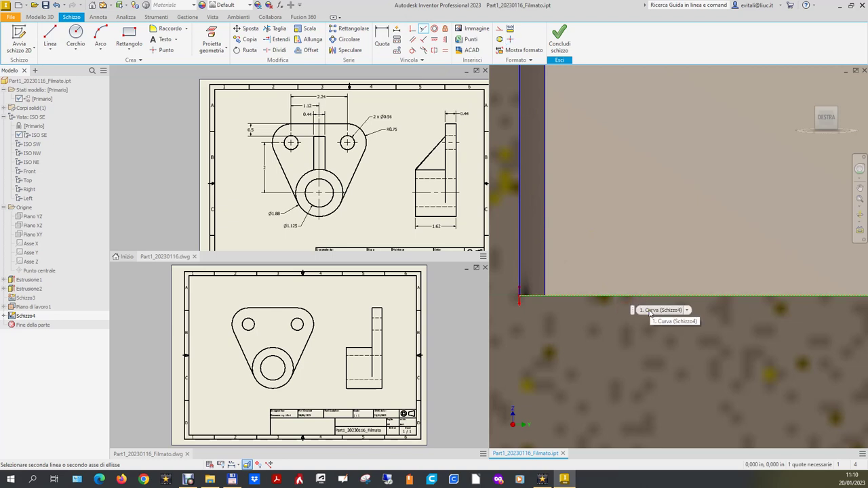
pyautogui.click(649, 310)
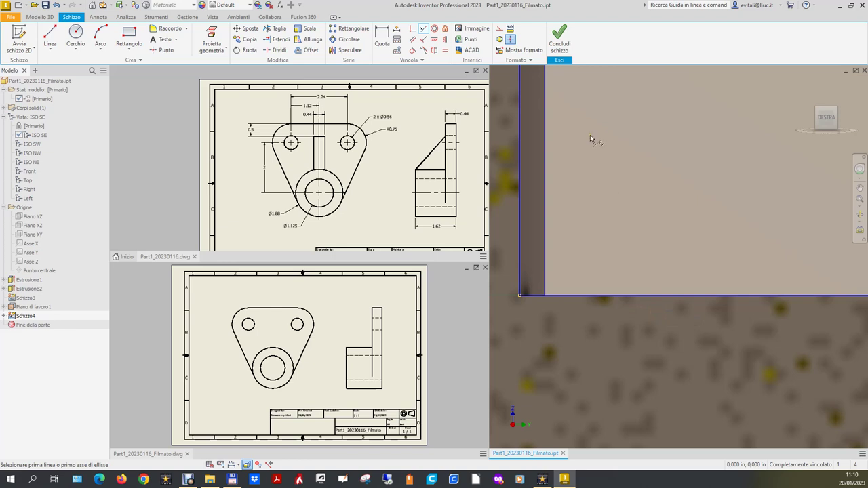
pyautogui.scroll(-2, 588, 144)
pyautogui.scroll(-2, 584, 212)
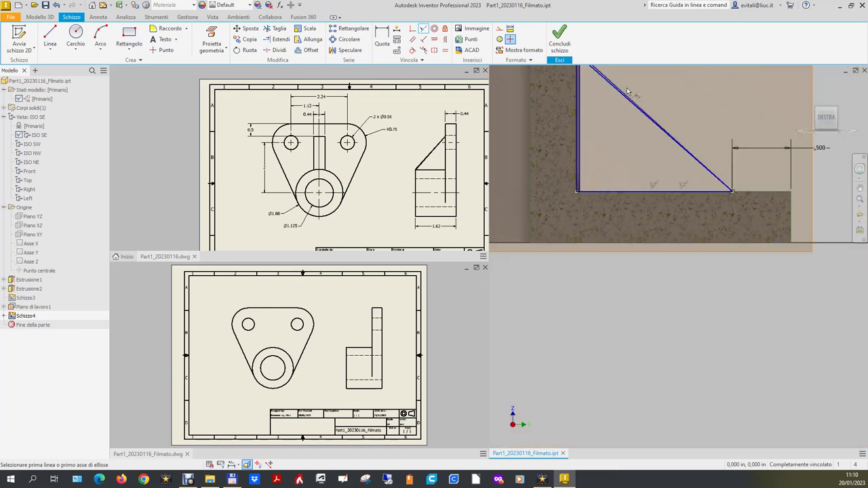
pyautogui.scroll(-2, 661, 325)
pyautogui.click(804, 87)
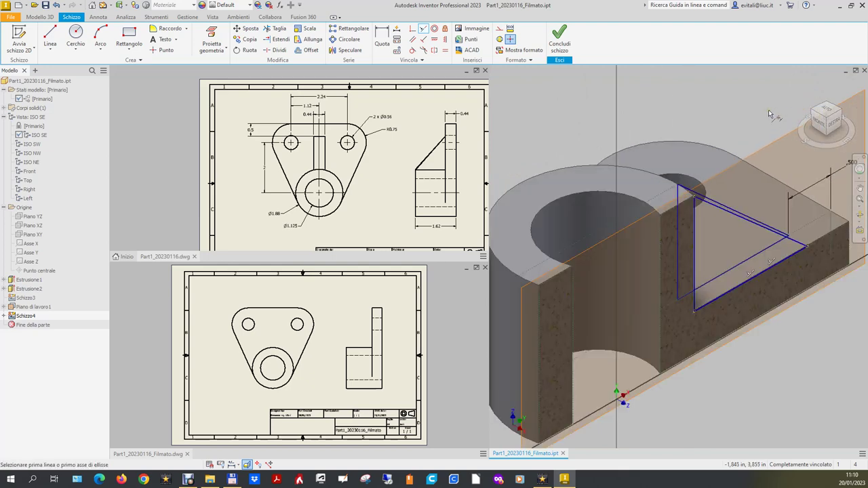
# Step: View the part from the top, check the 2D drawing, then finish Schizzo4 and return to home view
pyautogui.click(826, 110)
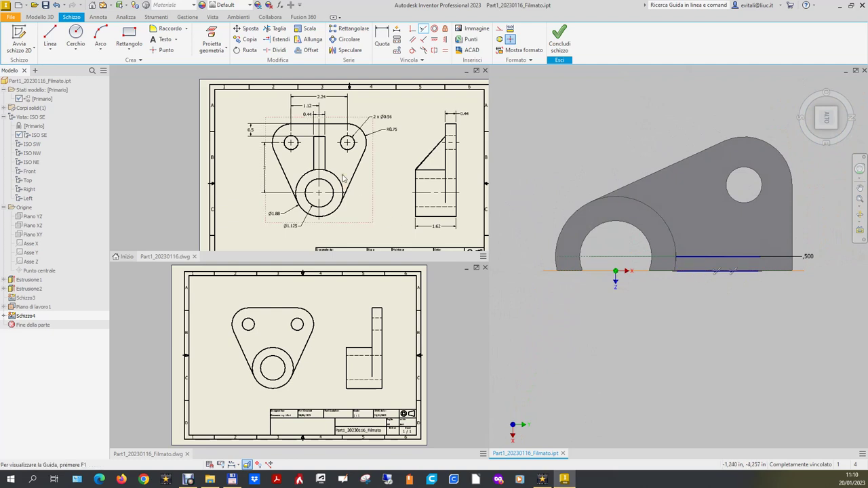
pyautogui.press('d')
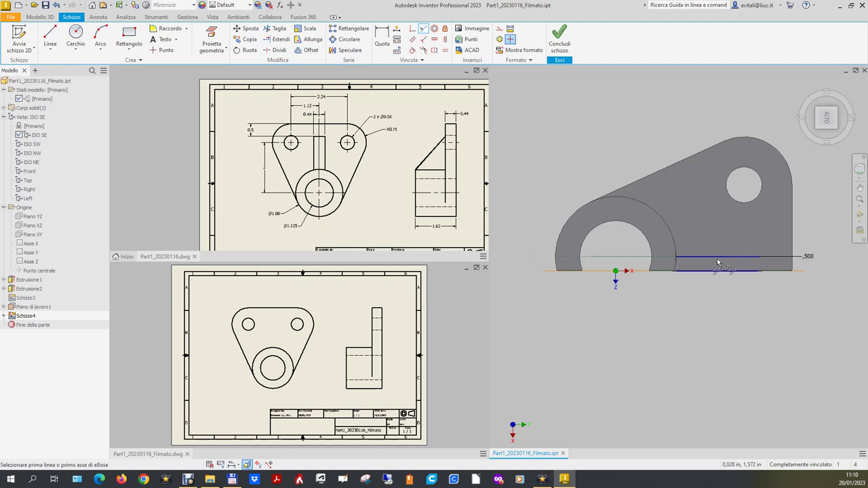
pyautogui.click(322, 161)
pyautogui.click(800, 147)
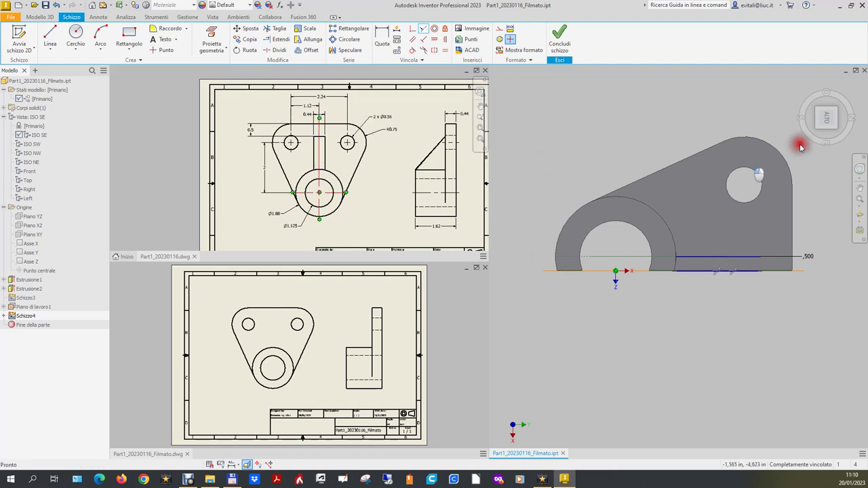
pyautogui.hotkey('ctrl', 'Tab')
pyautogui.click(794, 90)
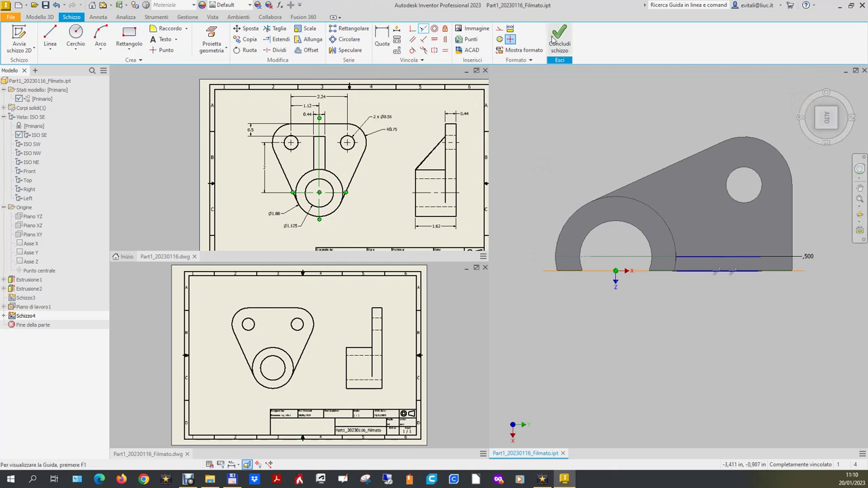
pyautogui.click(559, 40)
pyautogui.click(800, 87)
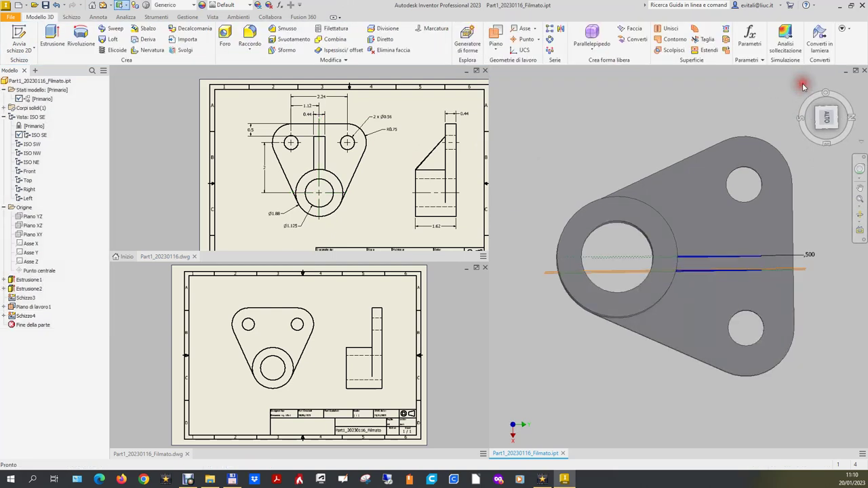
# Step: Orbit to the back-right corner and start a 2D sketch on the base plate's top face
pyautogui.click(841, 116)
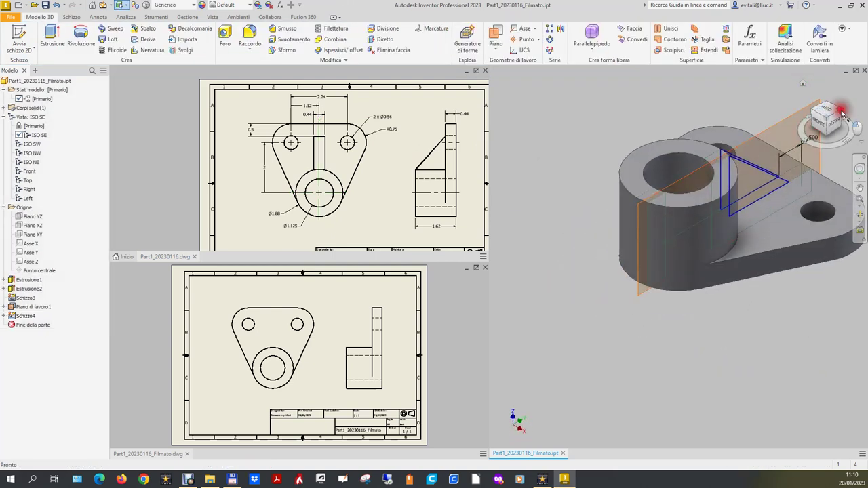
pyautogui.scroll(3, 752, 305)
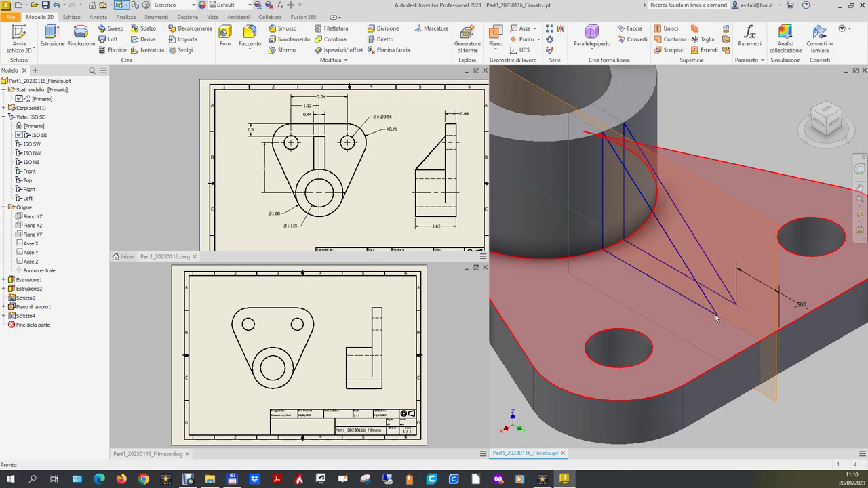
pyautogui.click(19, 37)
pyautogui.click(655, 368)
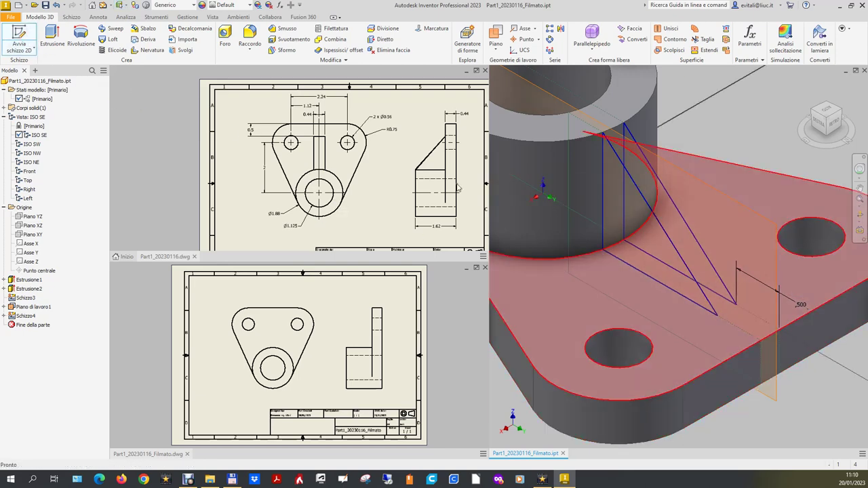
# Step: Draw a short line at the rib triangle's bottom corner and project the nearby model edge
pyautogui.click(46, 37)
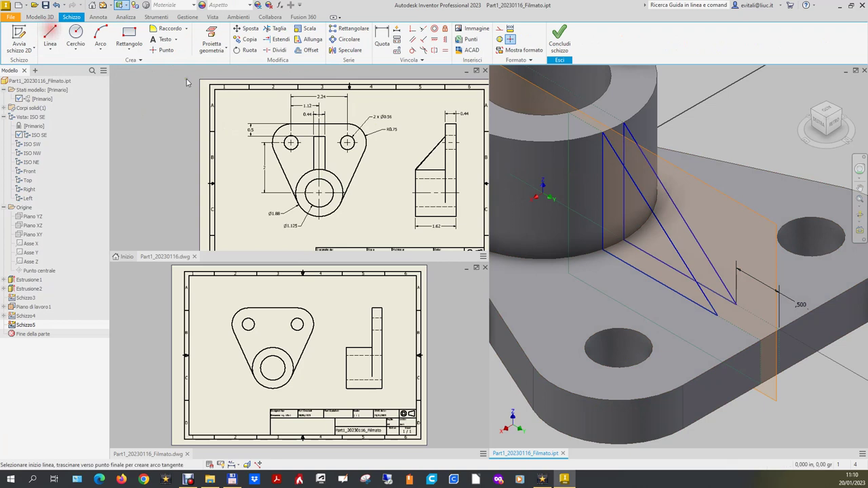
pyautogui.click(724, 311)
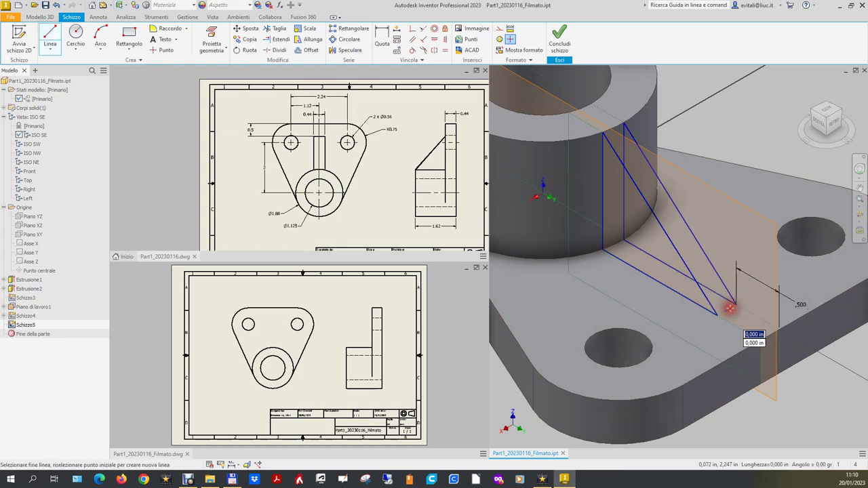
pyautogui.rightClick(728, 309)
pyautogui.click(756, 310)
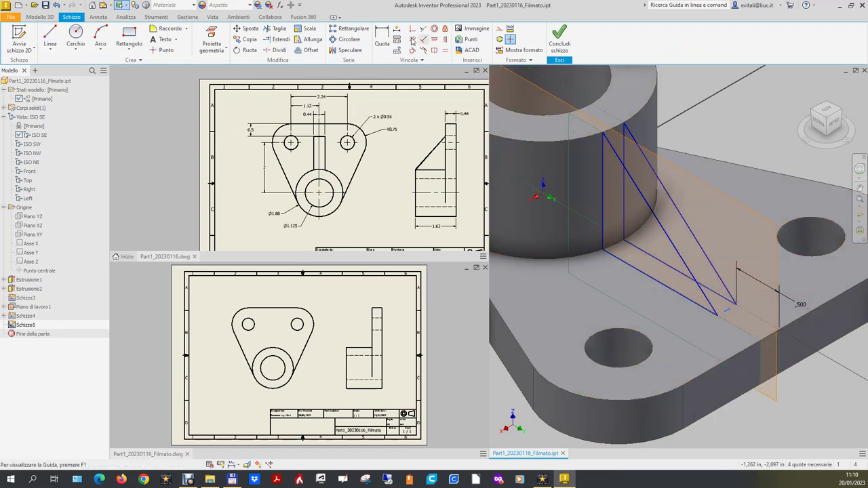
pyautogui.click(211, 31)
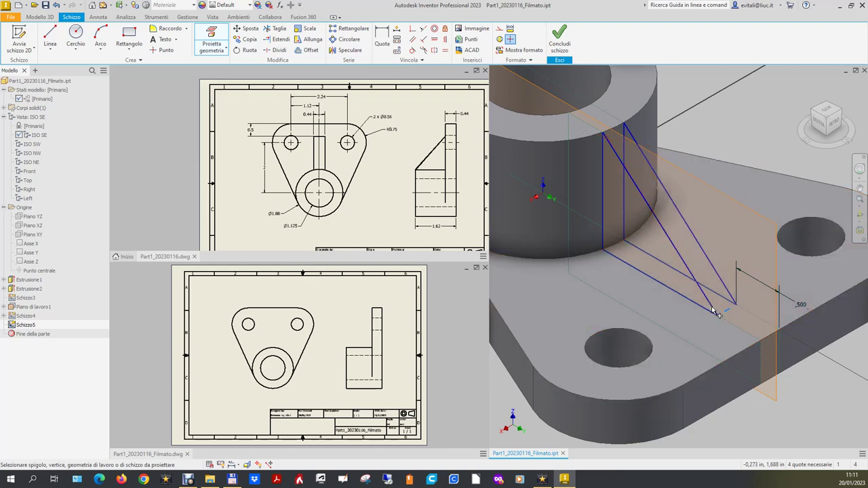
pyautogui.click(211, 40)
# Step: Add two coincident constraints to fully constrain the line, then finish Schizzo5
pyautogui.click(412, 28)
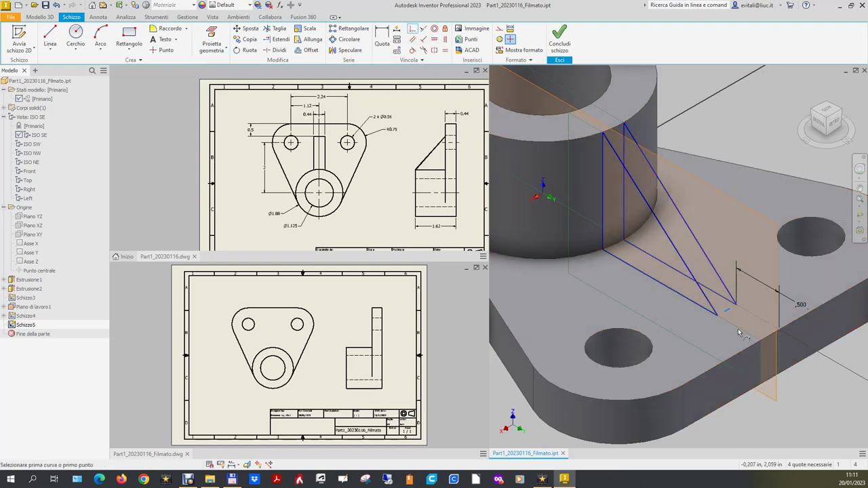
pyautogui.click(719, 322)
pyautogui.click(725, 315)
pyautogui.click(734, 309)
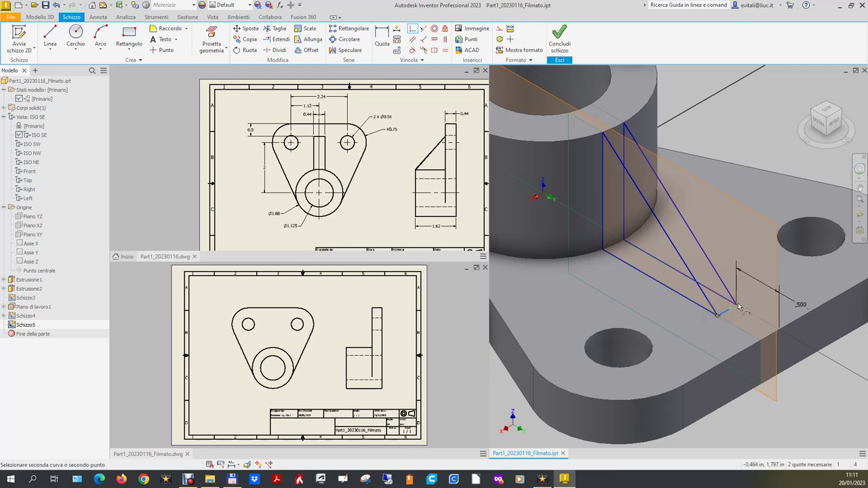
pyautogui.click(737, 309)
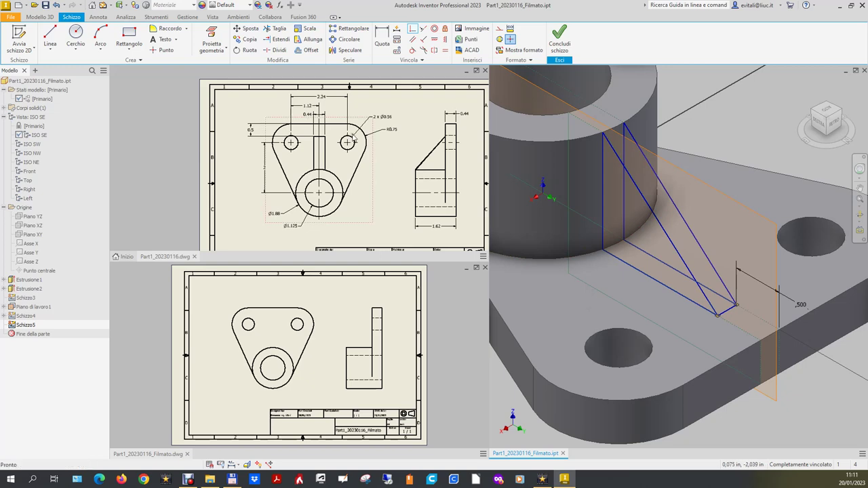
pyautogui.click(557, 44)
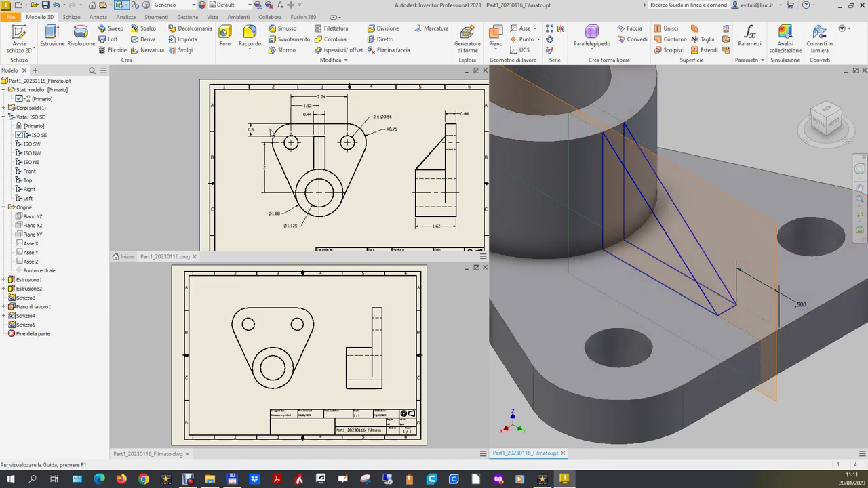
pyautogui.click(29, 34)
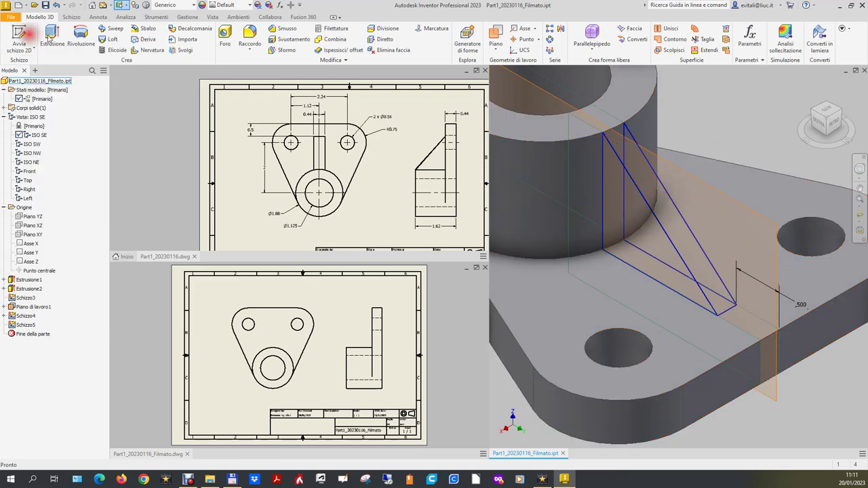
# Step: On the rib's work plane, draw a small arc from the boss top to the triangle's top corner
pyautogui.click(634, 108)
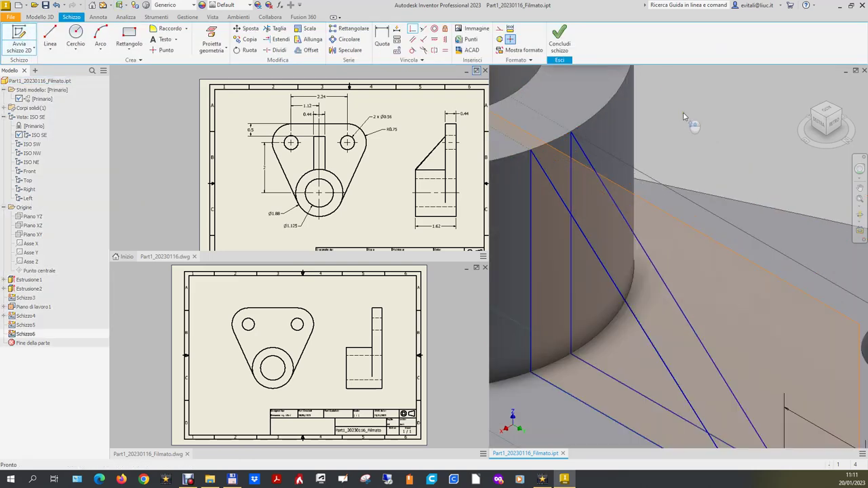
pyautogui.click(99, 41)
pyautogui.click(604, 136)
pyautogui.click(636, 135)
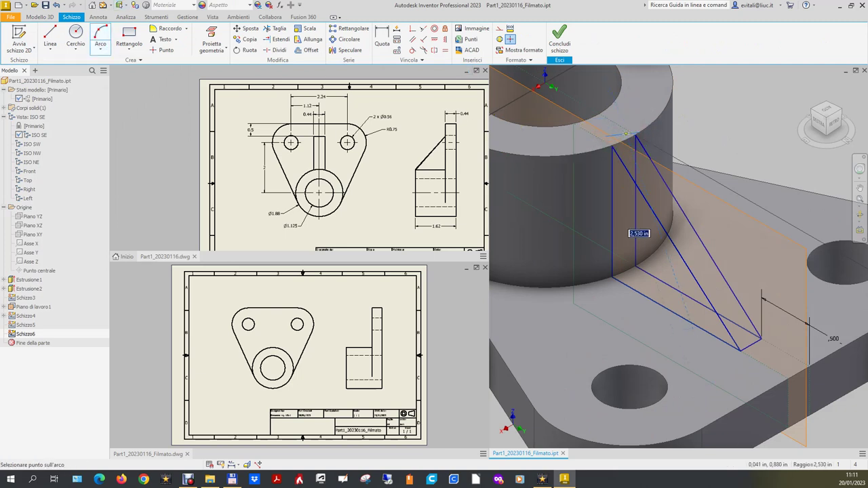
pyautogui.click(620, 128)
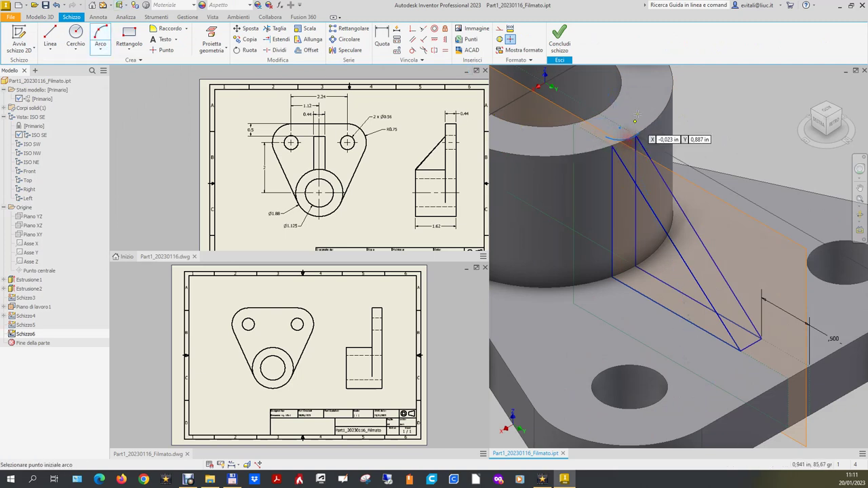
pyautogui.rightClick(706, 124)
pyautogui.click(732, 120)
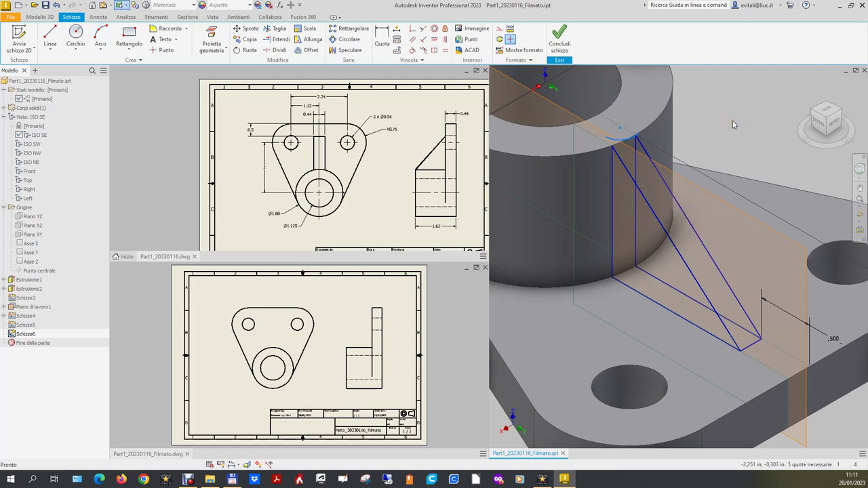
# Step: Project the boss's top circular edge into the sketch
pyautogui.click(413, 28)
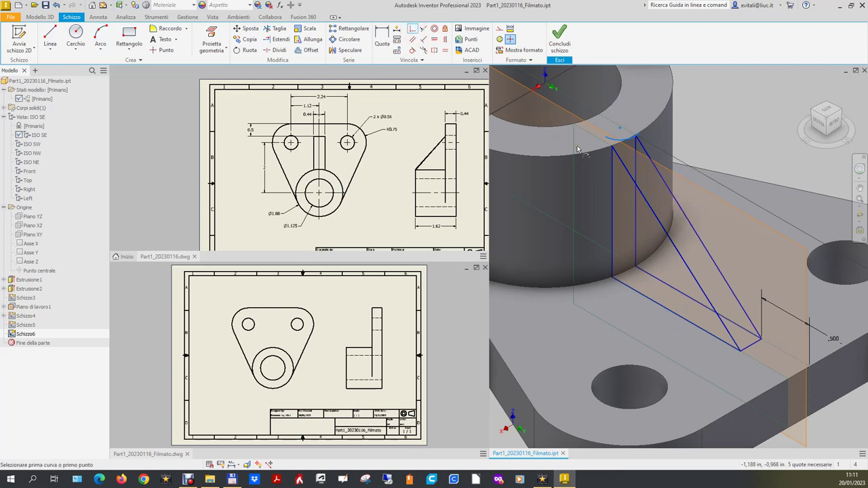
pyautogui.click(608, 140)
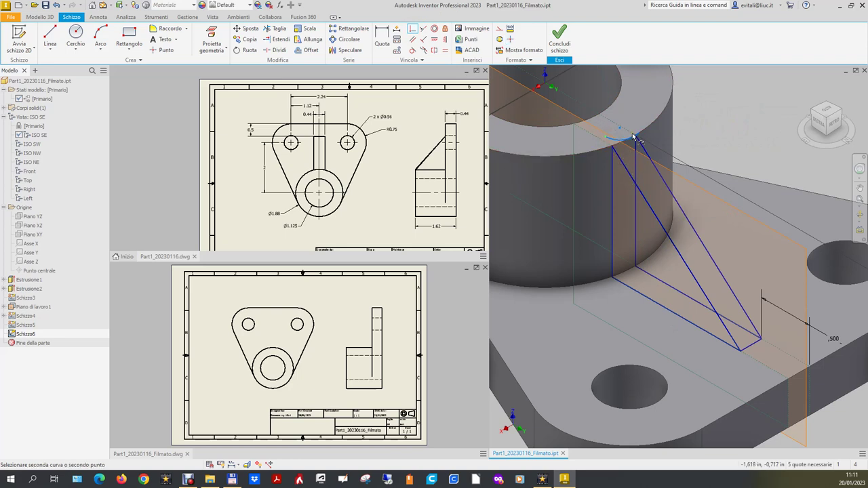
pyautogui.press('p')
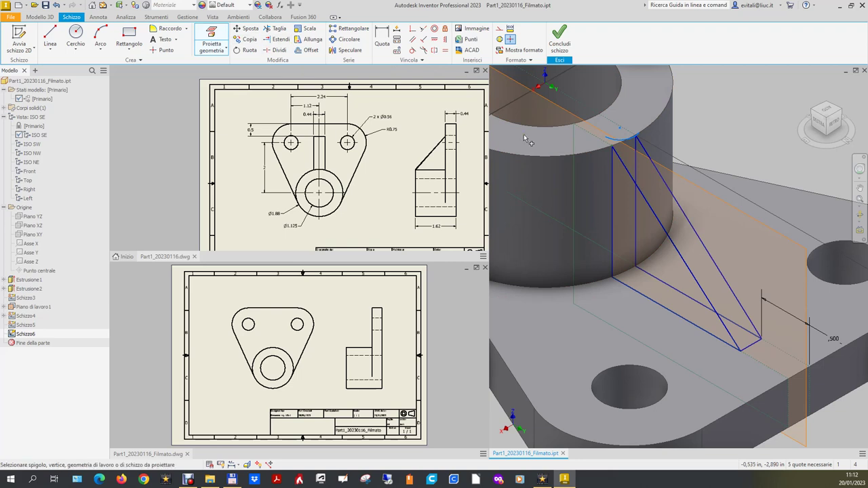
pyautogui.click(637, 169)
# Step: Attach the arc's endpoints to the projected boss edge and the triangle's top corner
pyautogui.click(411, 29)
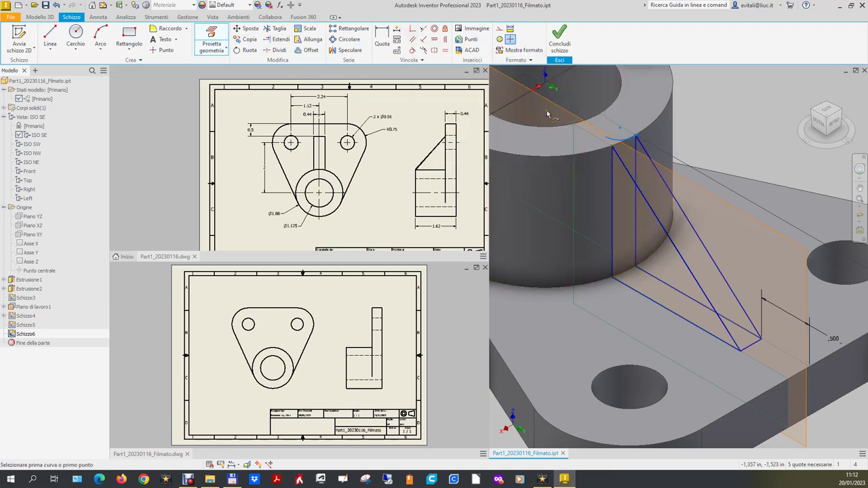
pyautogui.click(604, 140)
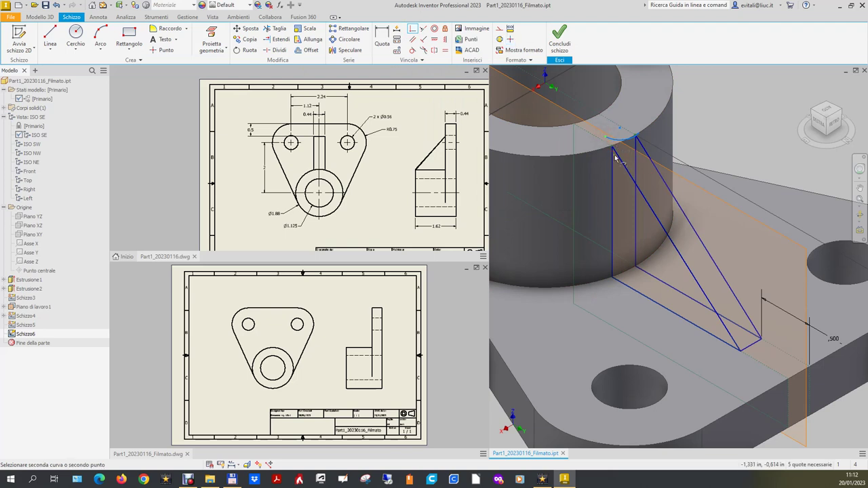
pyautogui.click(612, 148)
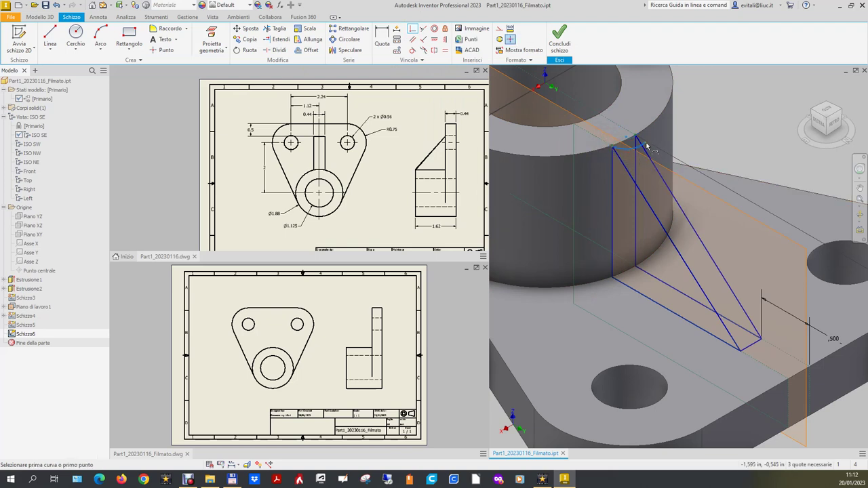
pyautogui.click(641, 140)
pyautogui.click(637, 135)
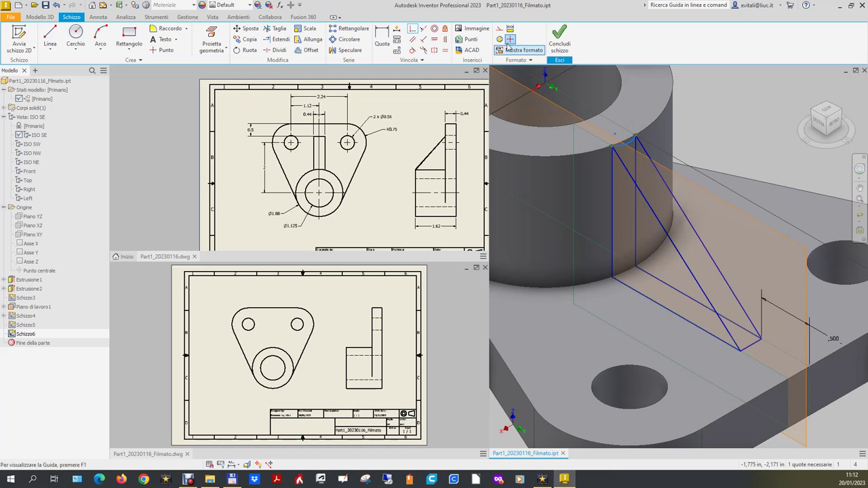
# Step: Make the arc concentric with the boss's top edge and finish Schizzo6
pyautogui.click(435, 28)
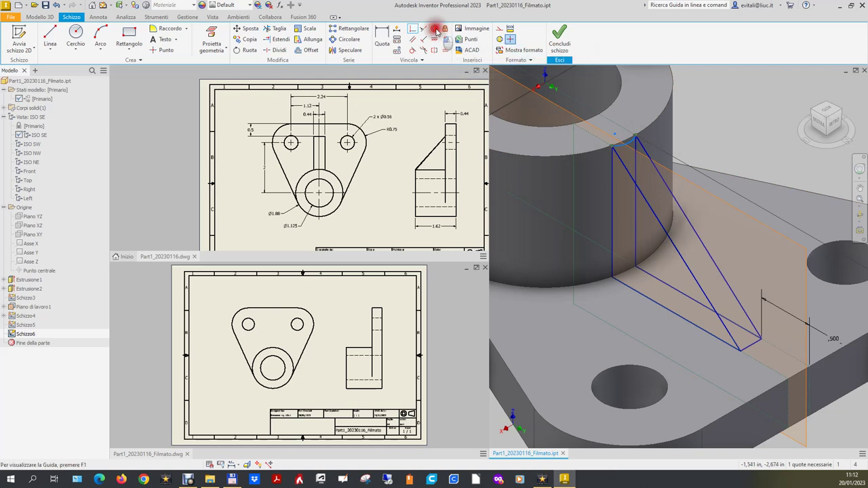
pyautogui.click(631, 144)
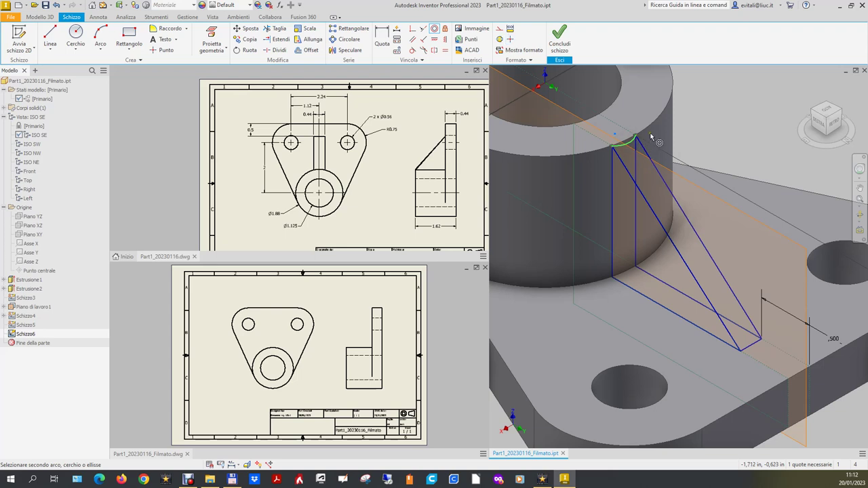
pyautogui.click(647, 128)
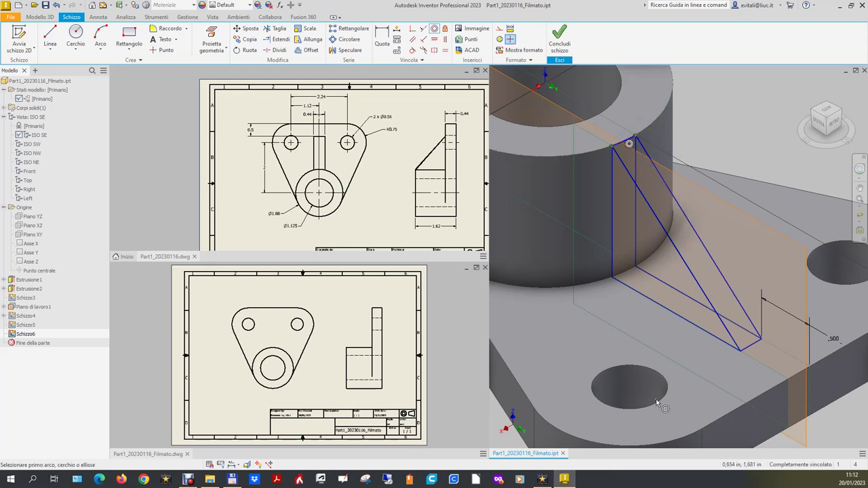
pyautogui.click(555, 45)
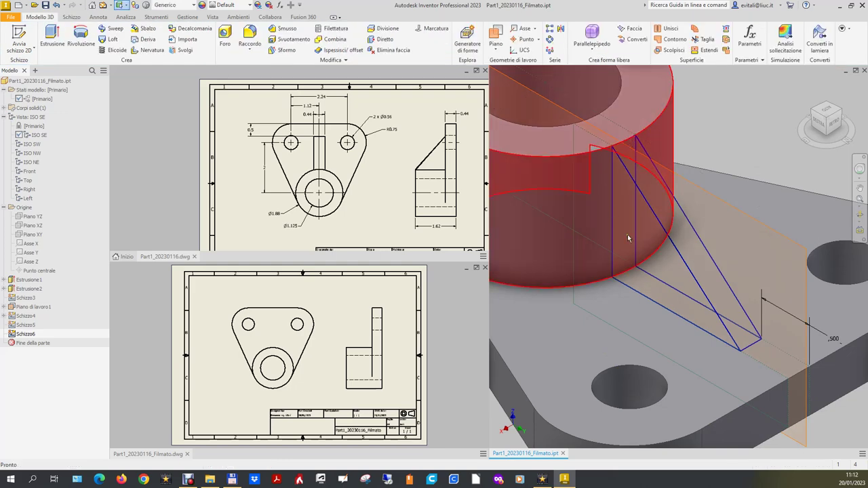
# Step: On the base plate's top face, project the cylinder's edge beside the rib and finish Schizzo7
pyautogui.scroll(3, 637, 268)
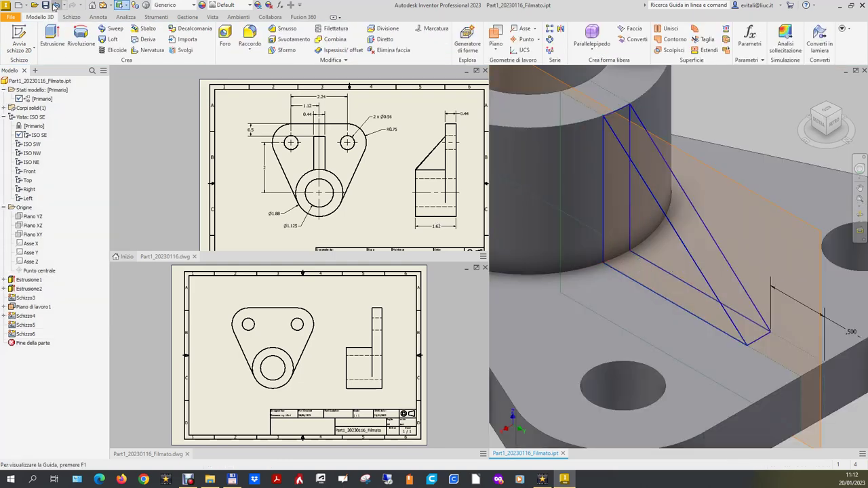
pyautogui.click(29, 40)
pyautogui.click(550, 289)
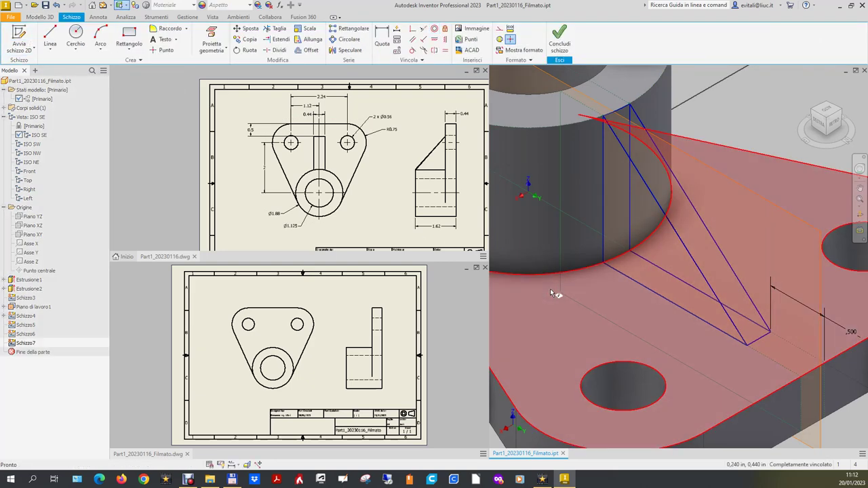
pyautogui.click(211, 40)
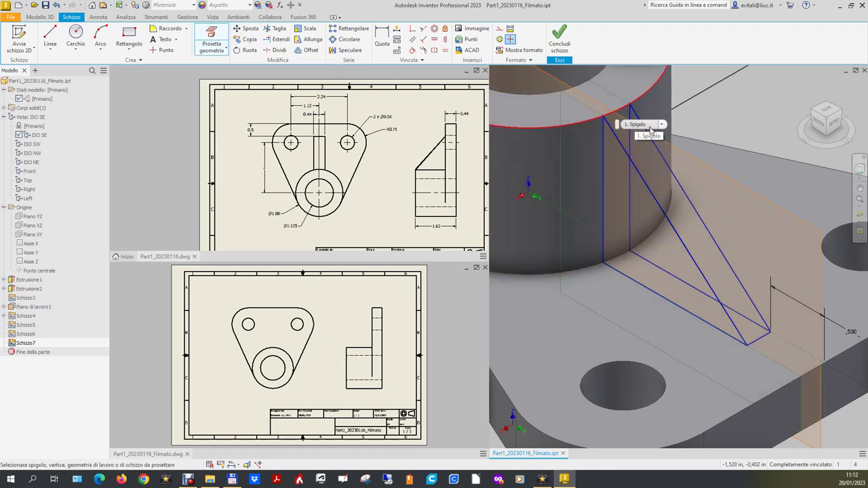
pyautogui.click(662, 127)
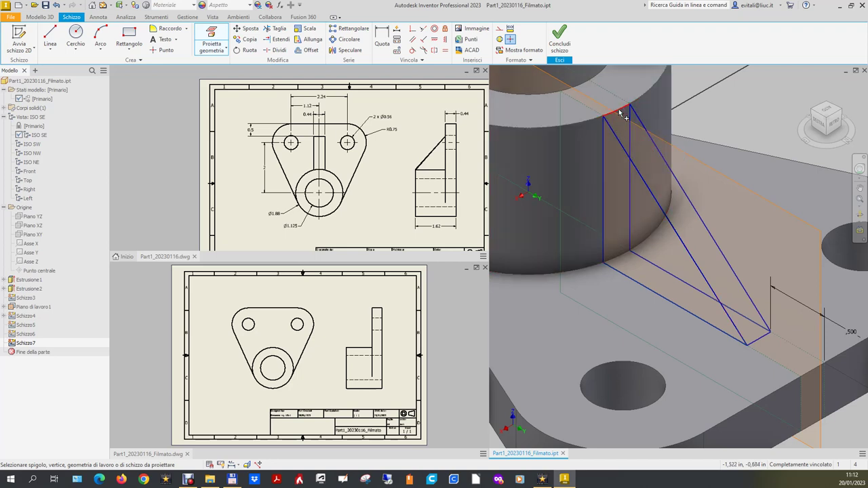
pyautogui.rightClick(546, 343)
pyautogui.click(548, 316)
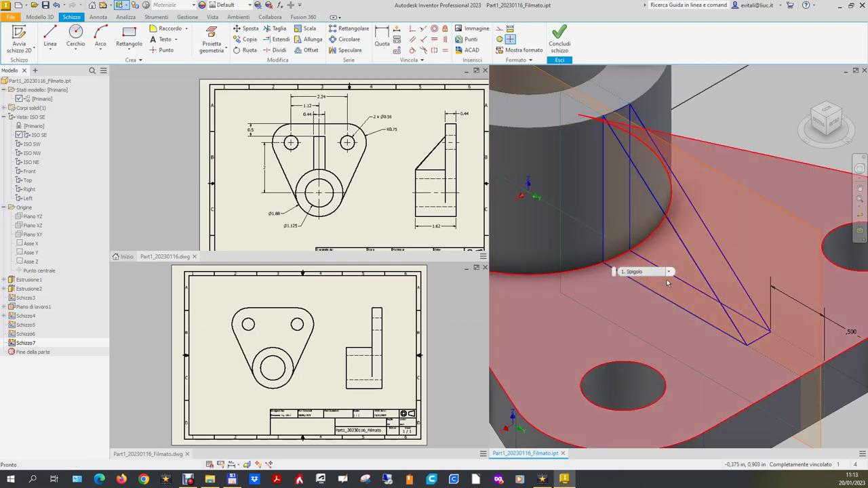
pyautogui.click(669, 272)
pyautogui.click(655, 289)
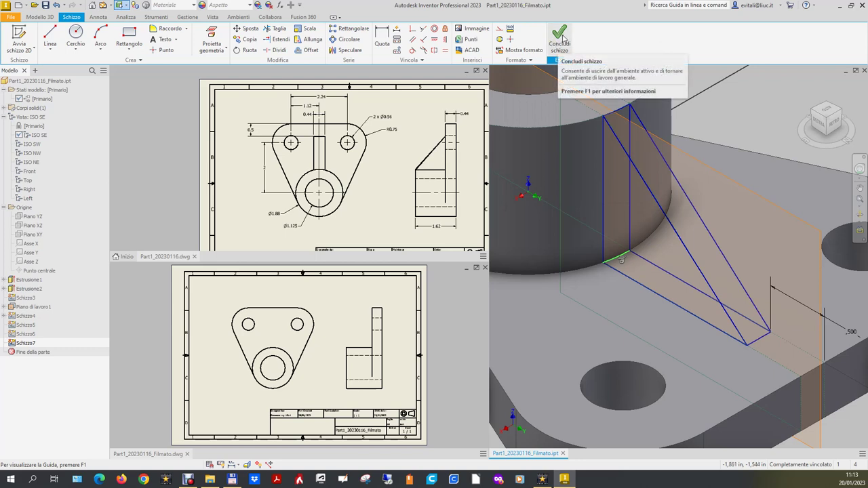
pyautogui.click(559, 38)
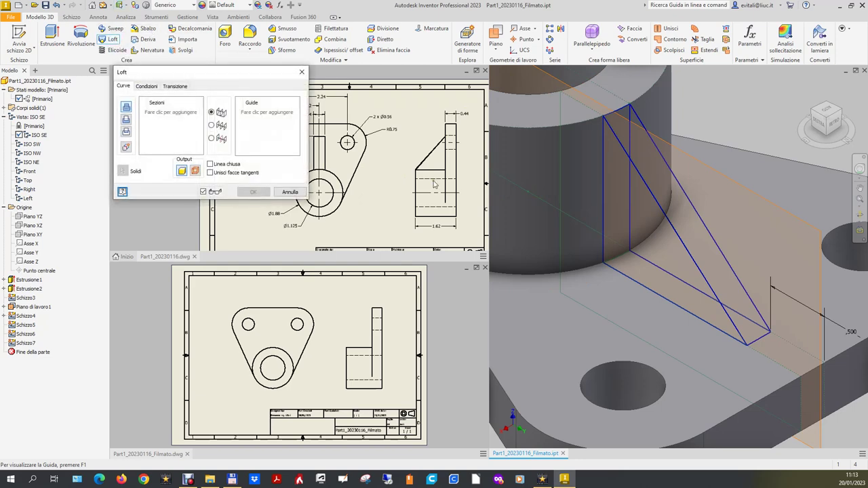
# Step: Pick Schizzo4 and Schizzo3 as loft sections, deleting a mistakenly added Spigoli1 rail
pyautogui.click(630, 279)
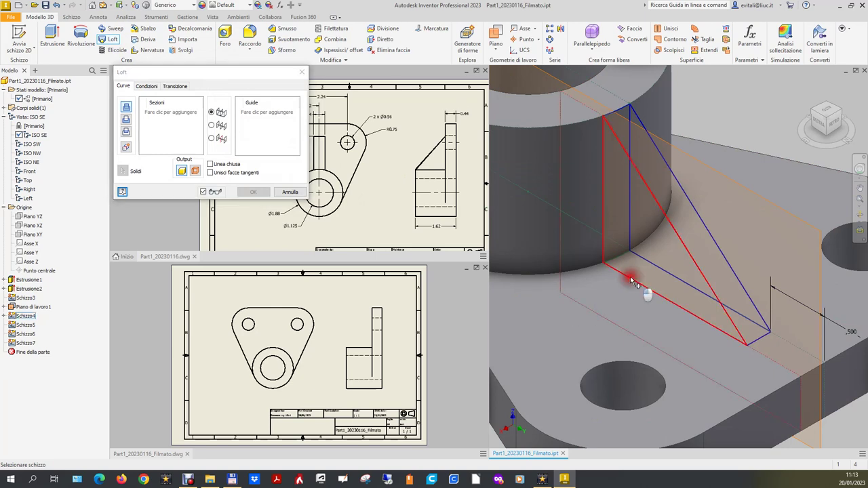
pyautogui.click(710, 235)
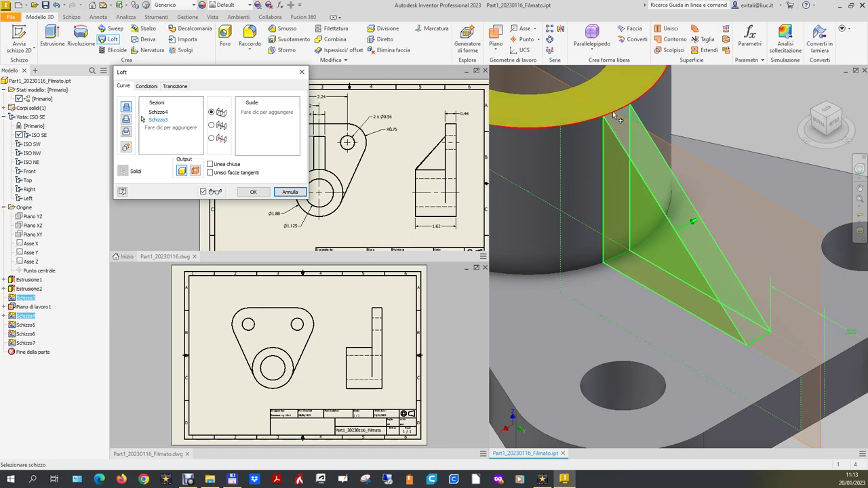
pyautogui.scroll(2, 612, 110)
pyautogui.scroll(1, 612, 108)
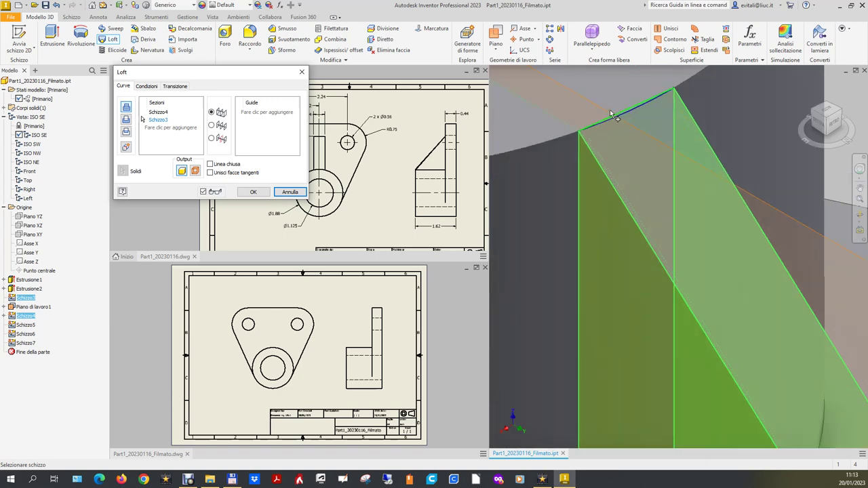
pyautogui.click(272, 113)
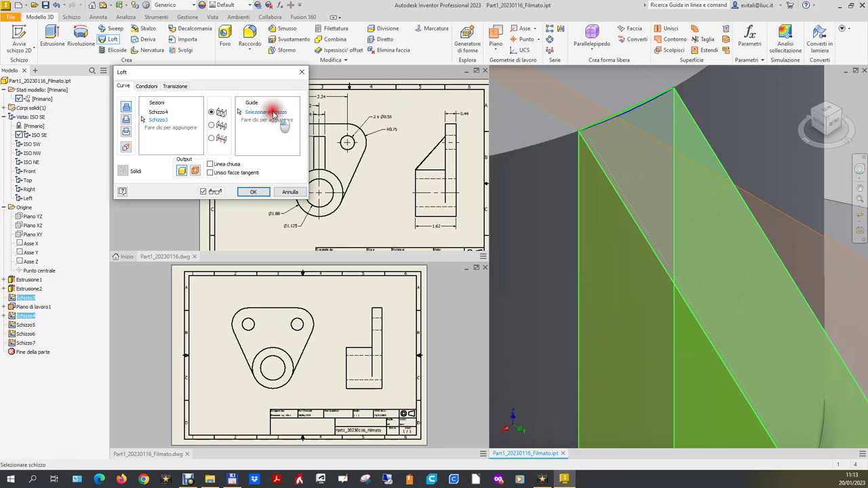
pyautogui.click(629, 116)
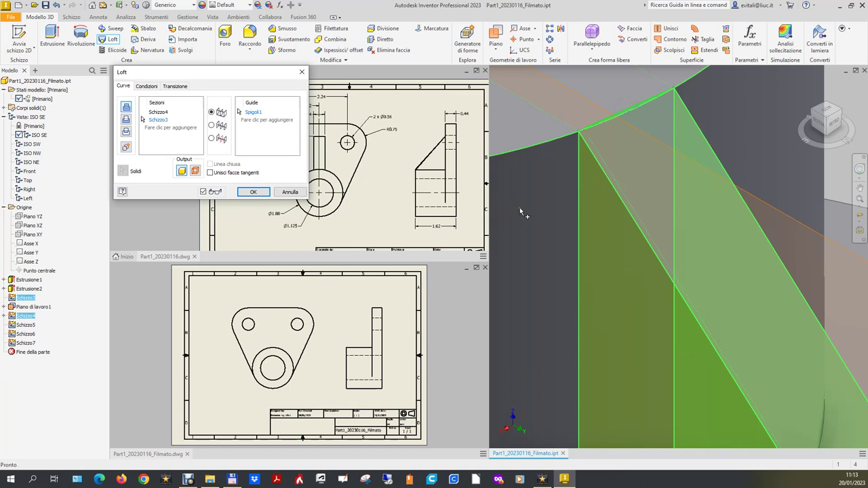
pyautogui.scroll(2, 519, 212)
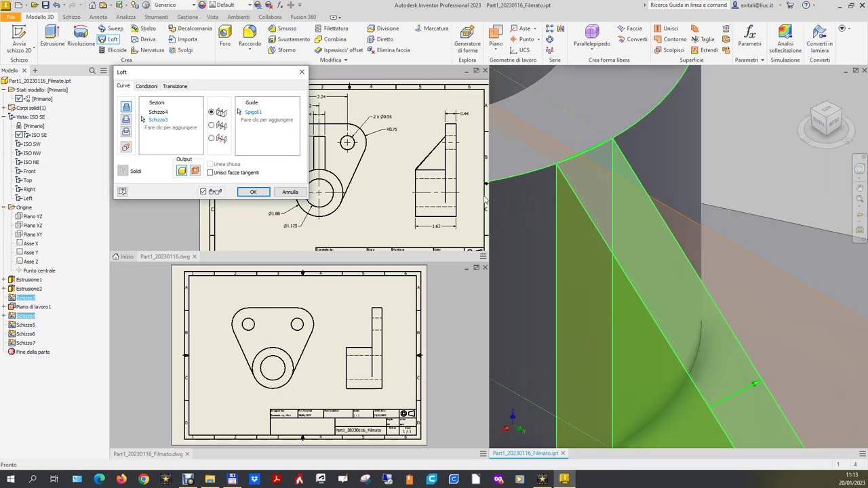
pyautogui.click(258, 112)
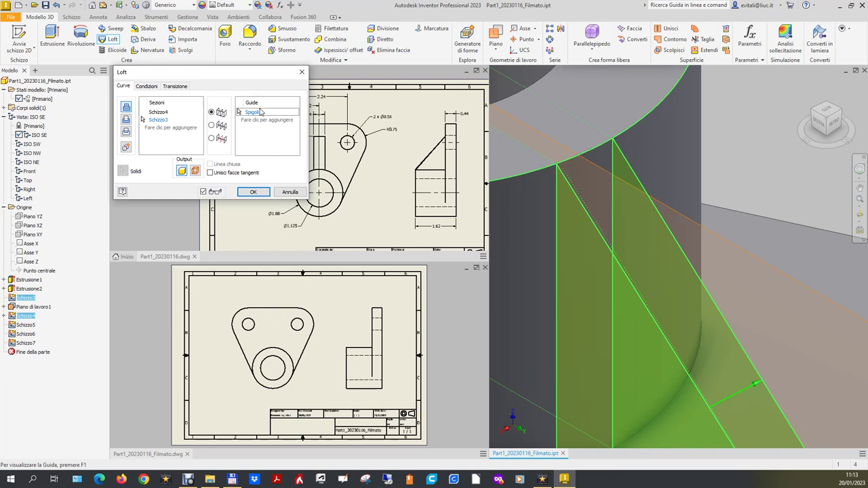
pyautogui.press('Delete')
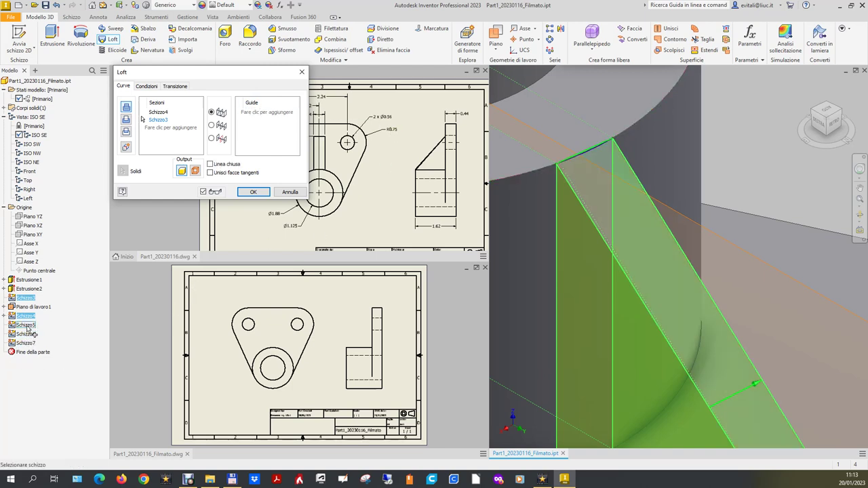
# Step: Add Schizzo6, Schizzo7 and Schizzo5 as loft rails and create Loft1
pyautogui.scroll(2, 684, 235)
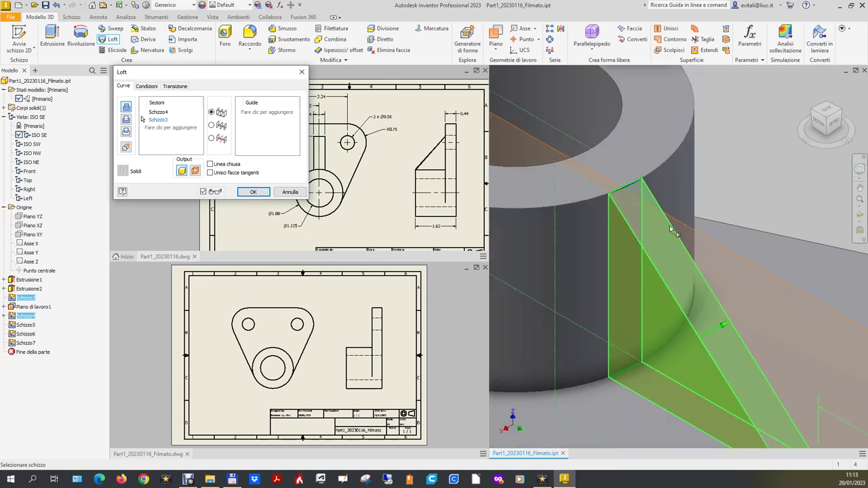
pyautogui.scroll(2, 673, 233)
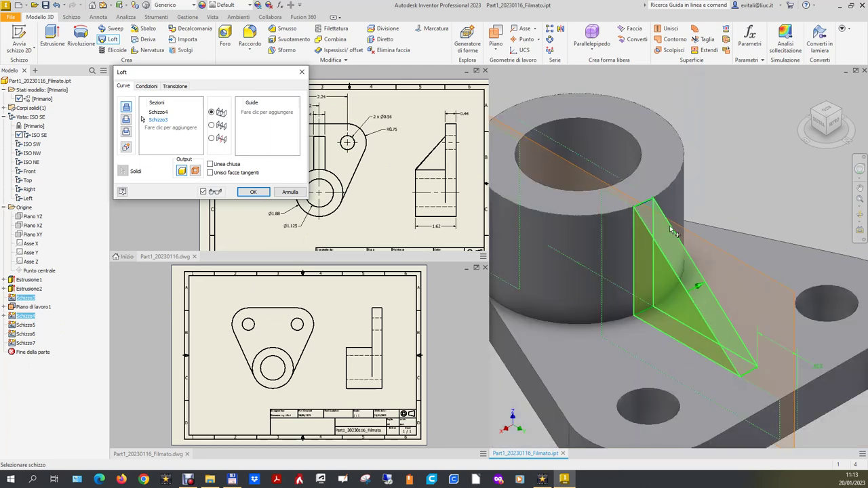
pyautogui.click(25, 335)
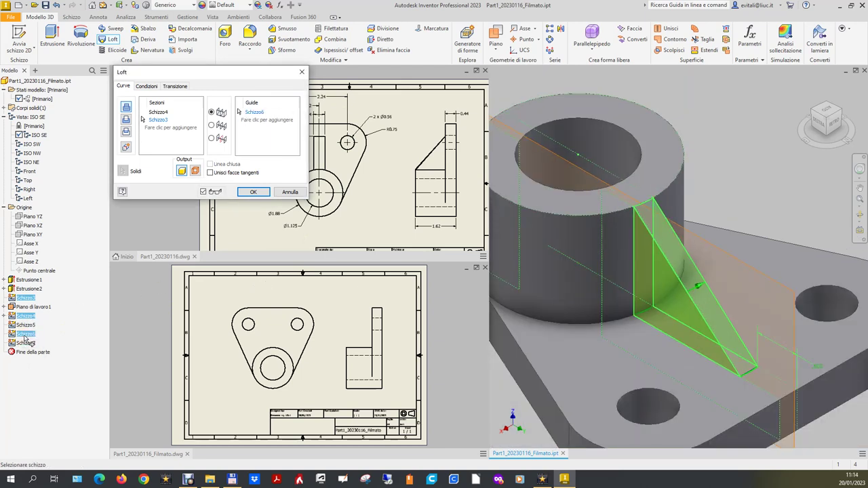
pyautogui.click(33, 345)
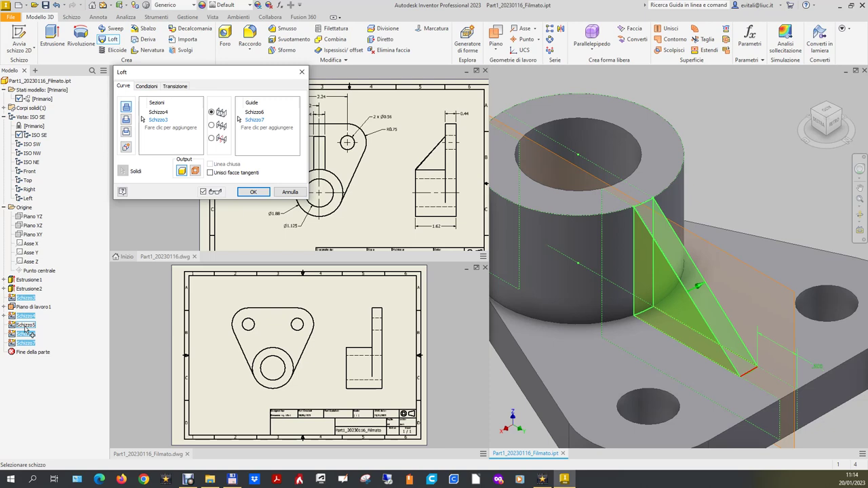
pyautogui.click(26, 326)
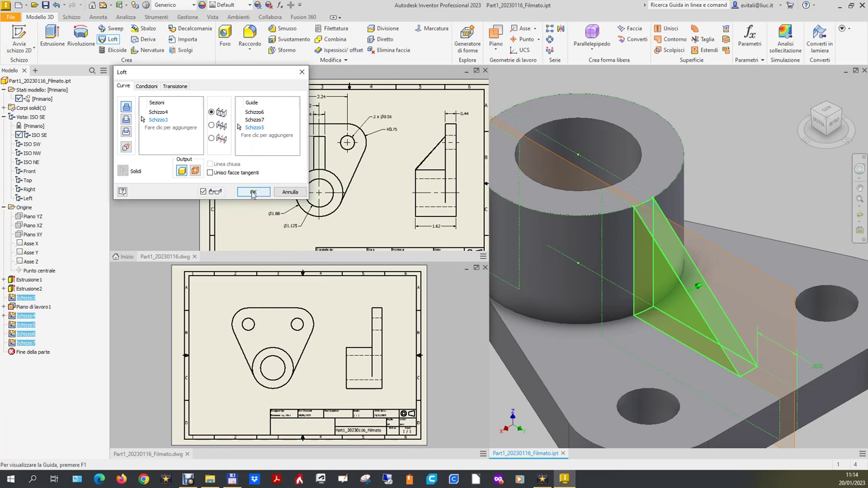
pyautogui.click(252, 193)
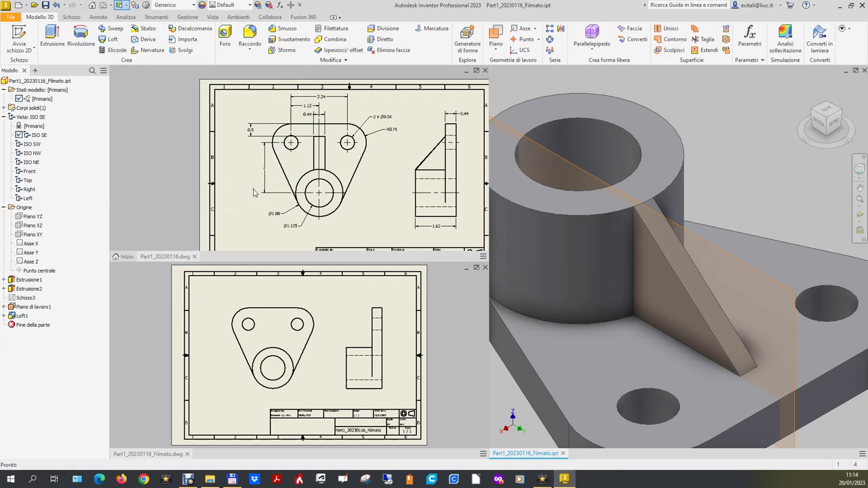
pyautogui.click(466, 364)
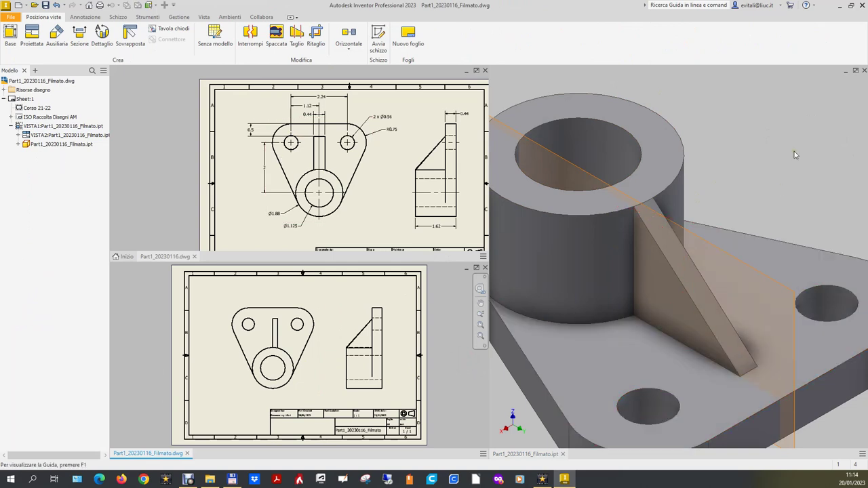
pyautogui.click(798, 126)
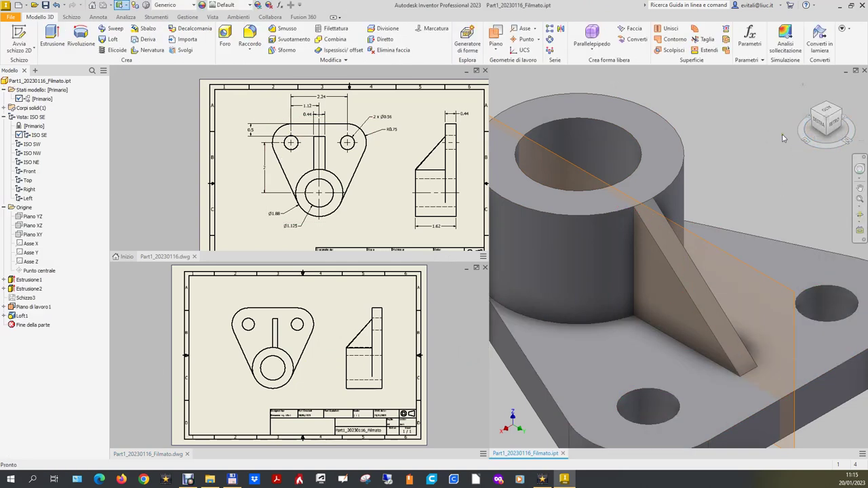
pyautogui.click(34, 307)
pyautogui.rightClick(34, 310)
pyautogui.click(53, 336)
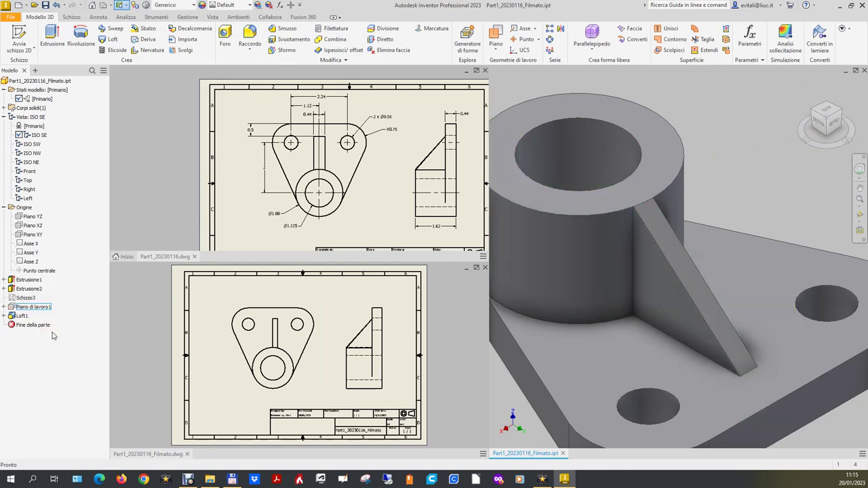
pyautogui.click(34, 216)
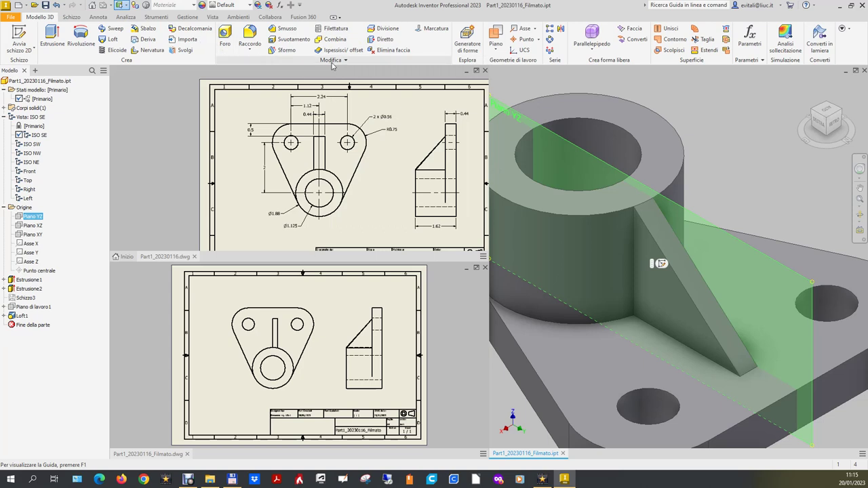
# Step: Mirror Loft1 across the YZ origin plane and inspect the result in the drawing
pyautogui.click(559, 30)
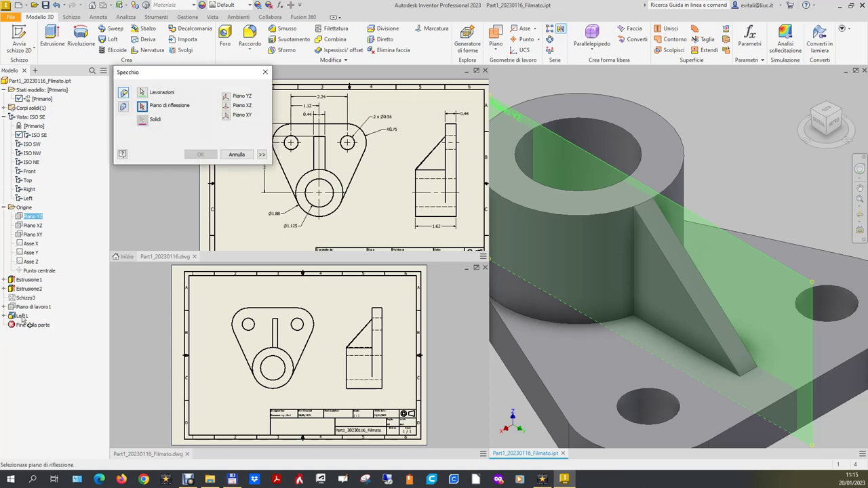
pyautogui.click(34, 306)
pyautogui.click(141, 92)
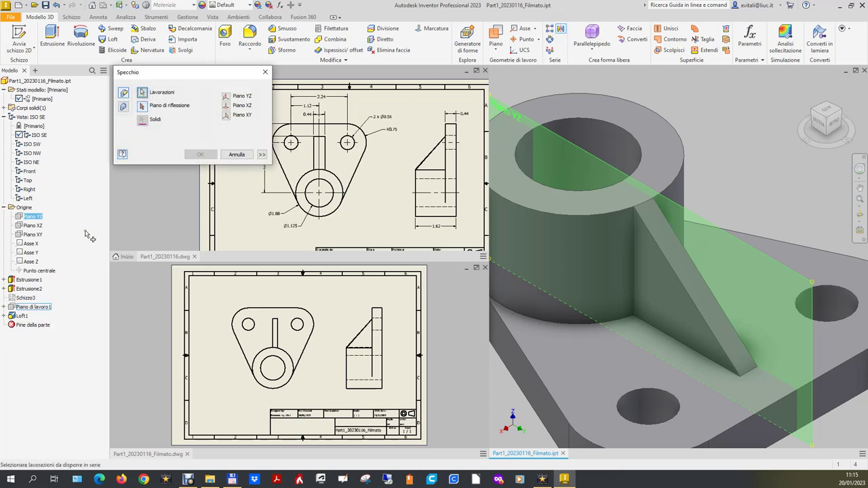
pyautogui.click(20, 315)
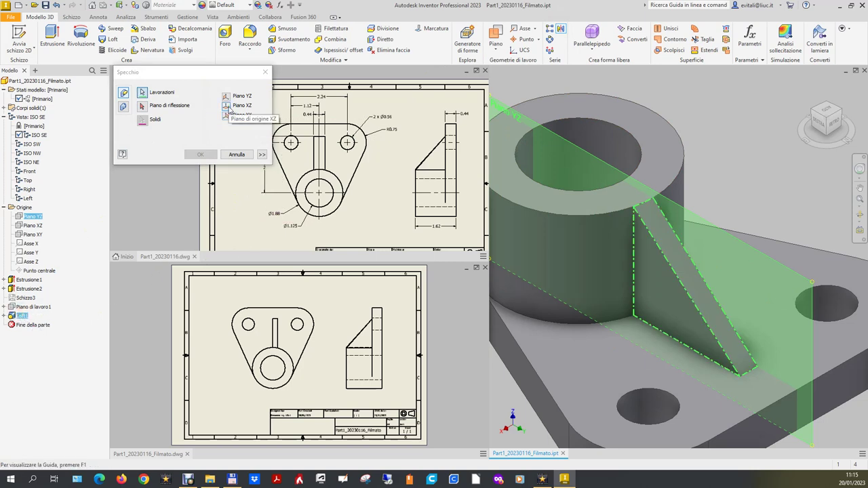
pyautogui.click(228, 97)
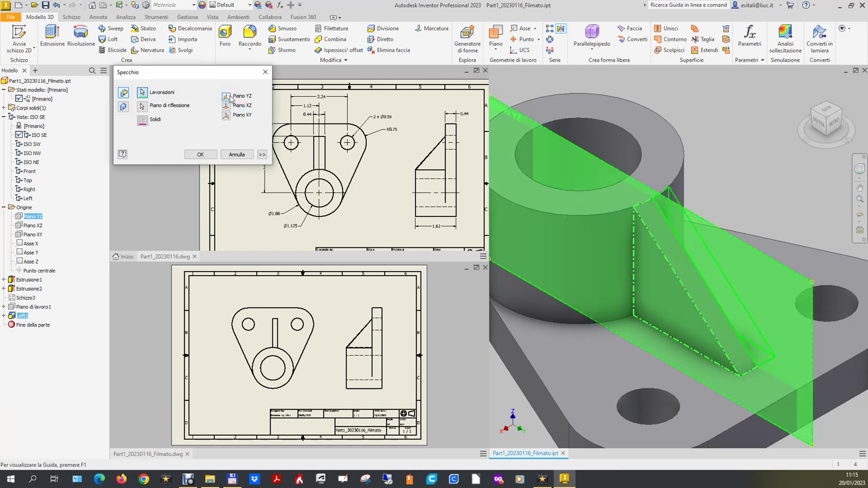
pyautogui.click(202, 154)
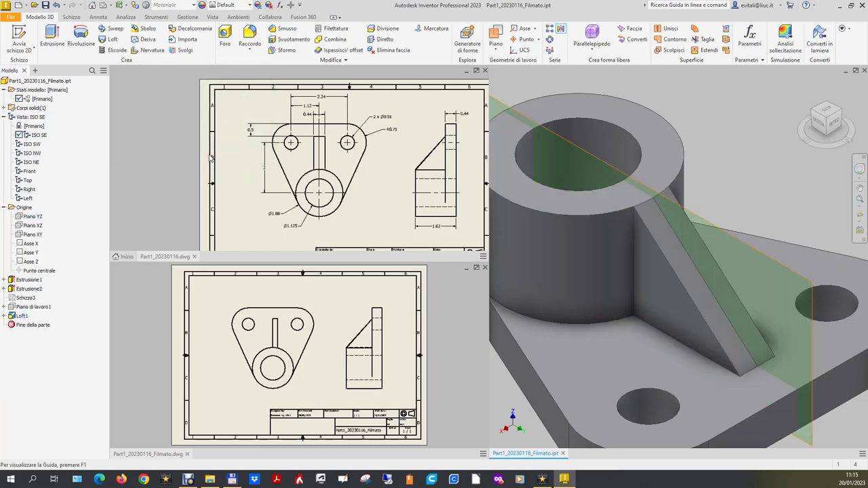
pyautogui.click(459, 327)
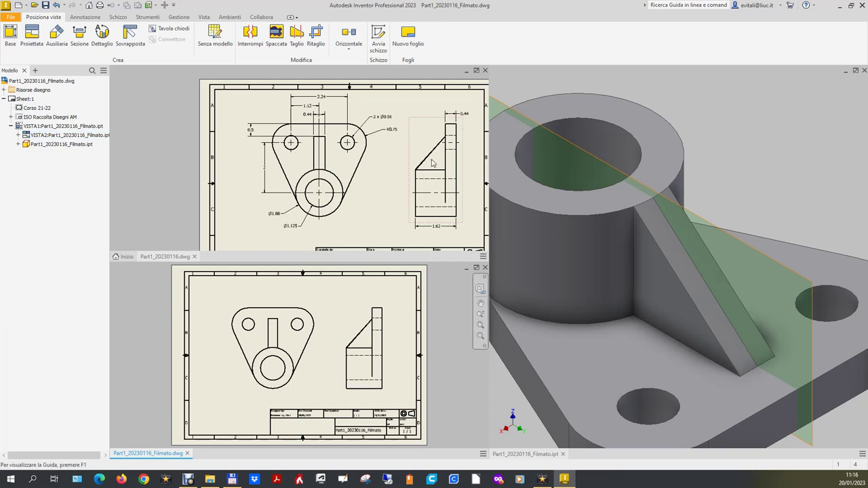
pyautogui.scroll(4, 431, 163)
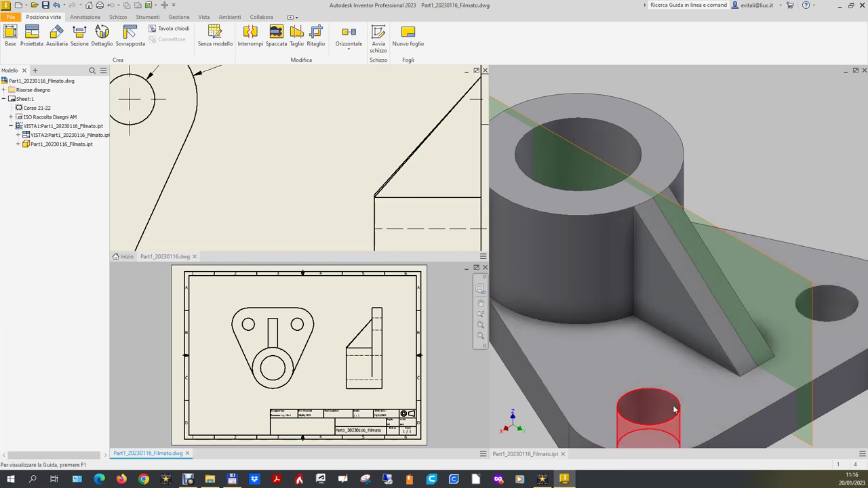
pyautogui.scroll(4, 347, 350)
pyautogui.scroll(2, 347, 351)
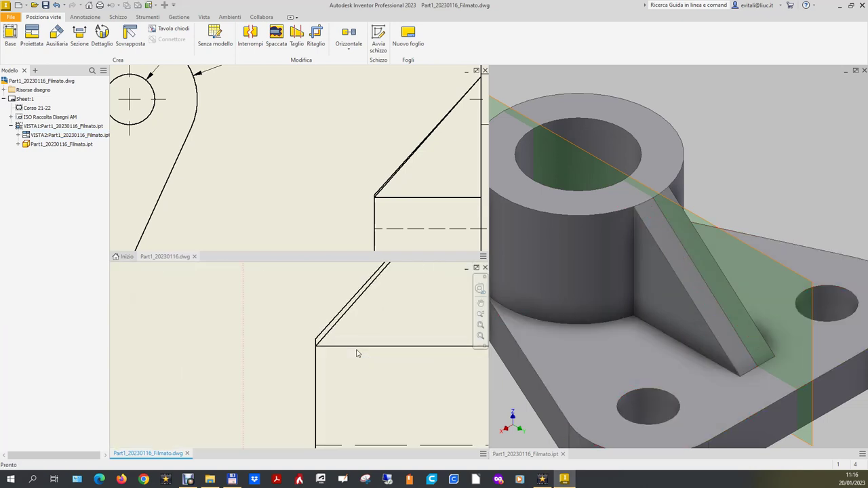
pyautogui.click(732, 117)
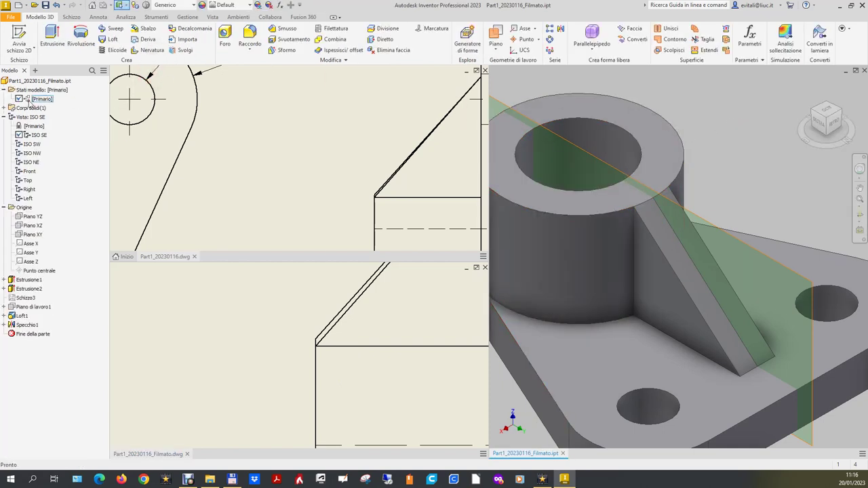
# Step: Expand Solido1 and the Specchio1 mirror, then hide its work plane Piano di lavoro2
pyautogui.click(3, 107)
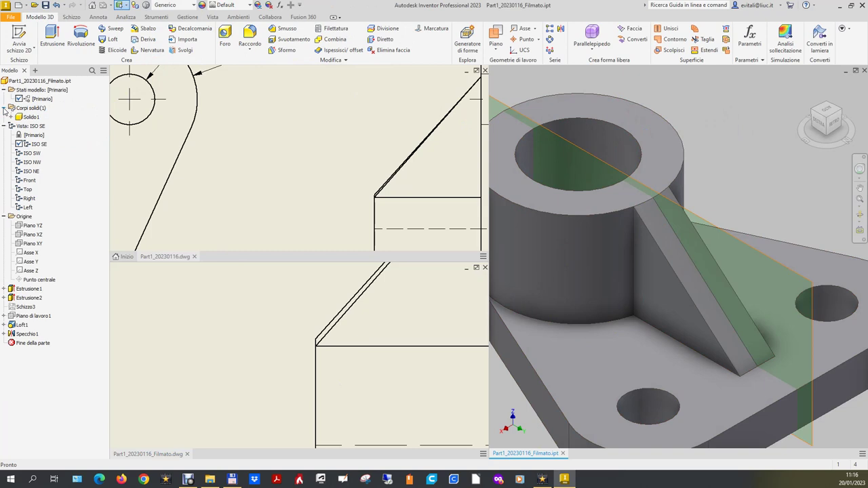
pyautogui.click(11, 117)
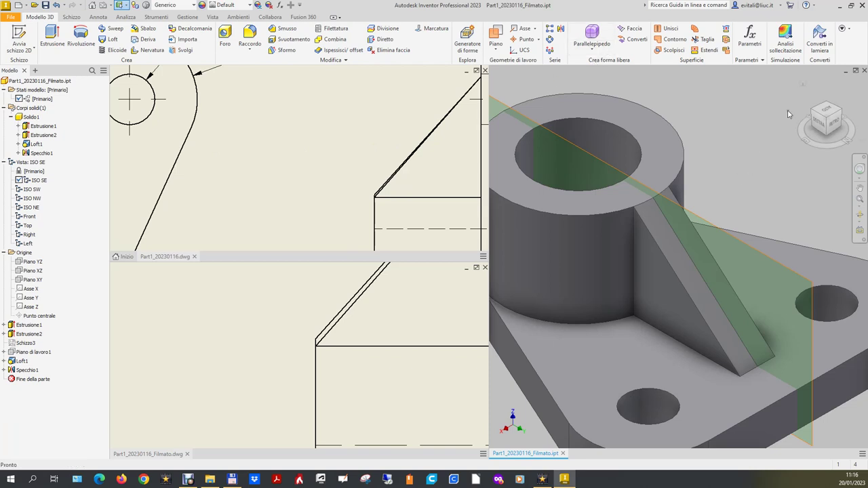
pyautogui.click(805, 87)
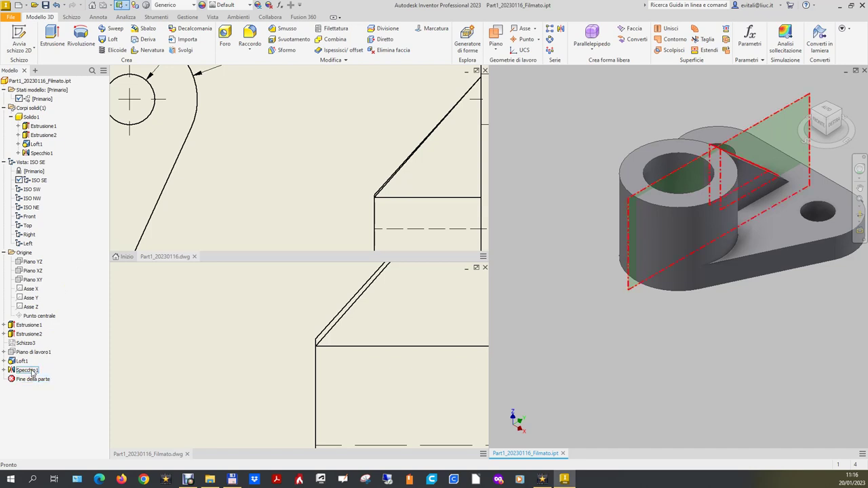
pyautogui.click(3, 369)
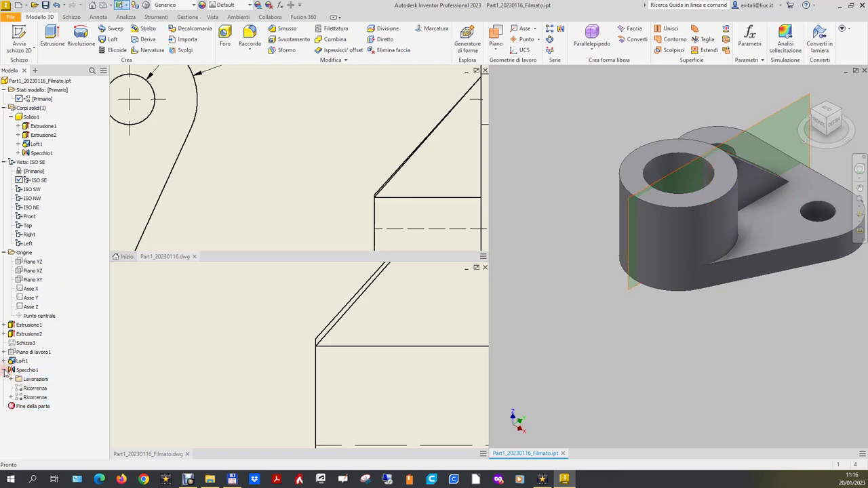
pyautogui.click(10, 398)
pyautogui.click(46, 407)
pyautogui.rightClick(46, 407)
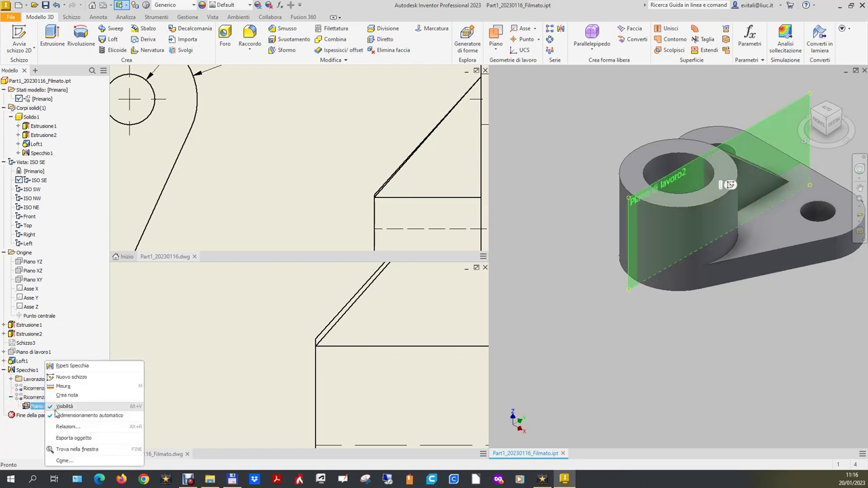
pyautogui.click(67, 398)
# Step: Clear the selection and reset the model to its fitted Home view from the ViewCube menu
pyautogui.click(805, 81)
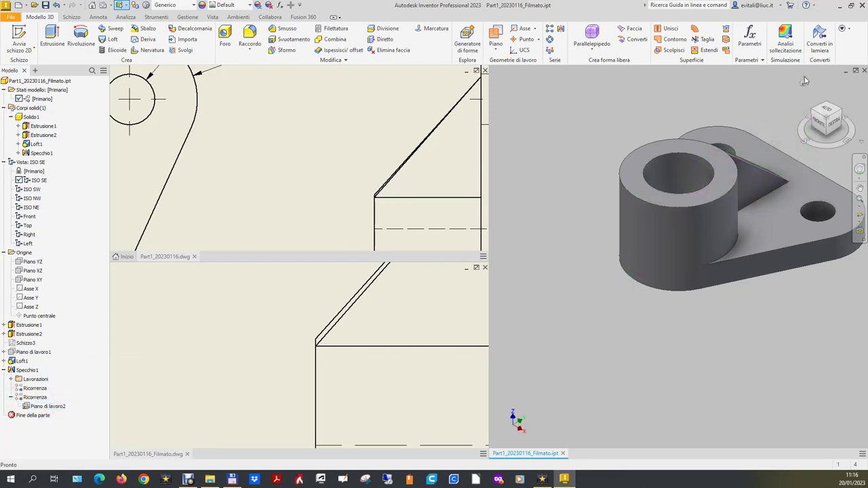
pyautogui.click(803, 84)
pyautogui.rightClick(802, 85)
pyautogui.moveTo(812, 139)
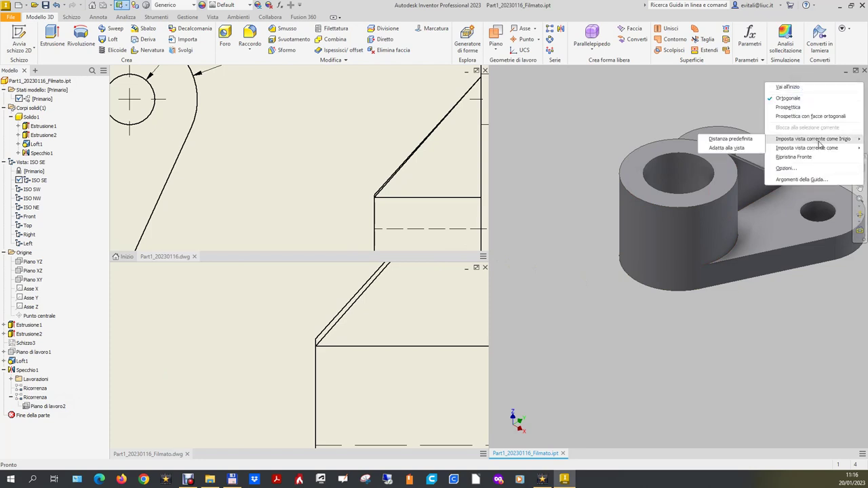
pyautogui.click(757, 151)
pyautogui.click(803, 84)
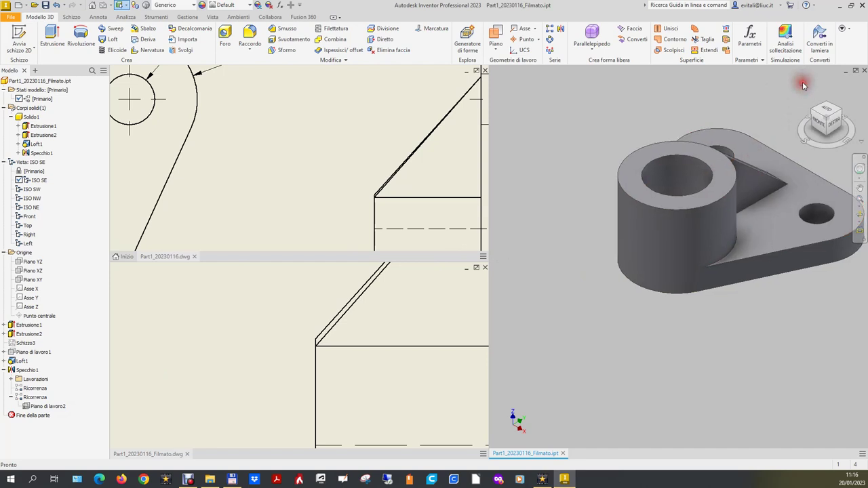
pyautogui.click(276, 355)
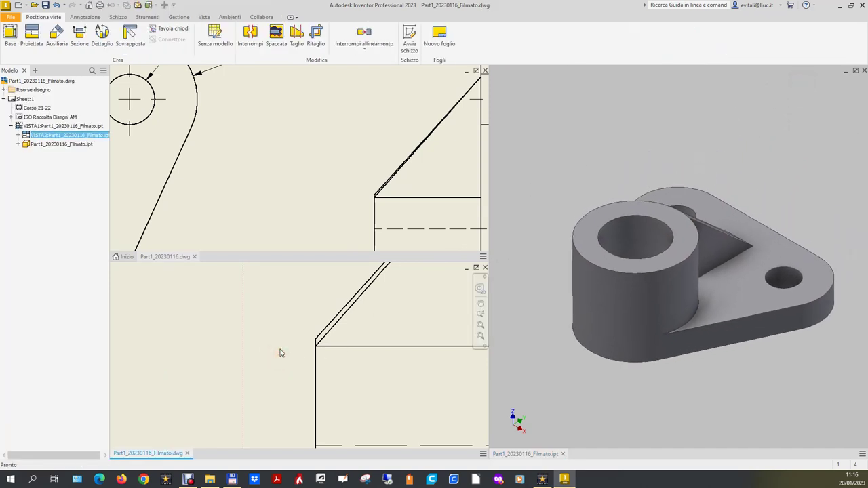
# Step: Zoom All on the new drawing sheet, then on the reference drawing Part1_20230116.dwg
pyautogui.click(480, 324)
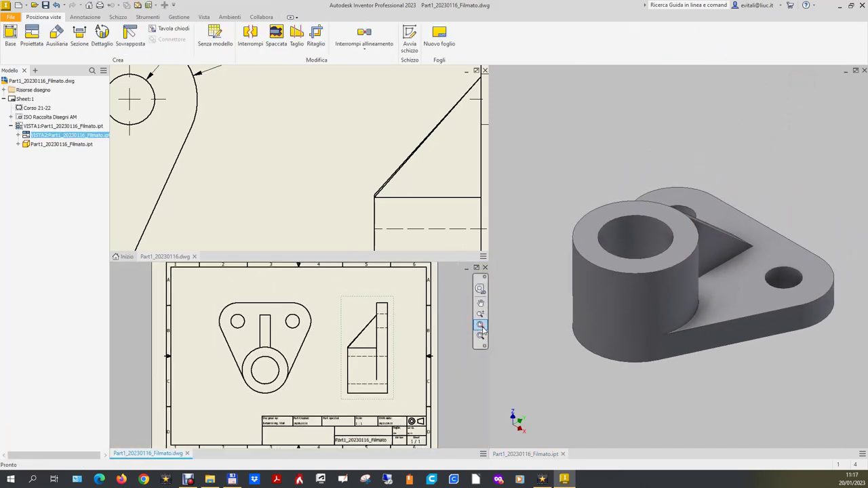
pyautogui.click(291, 178)
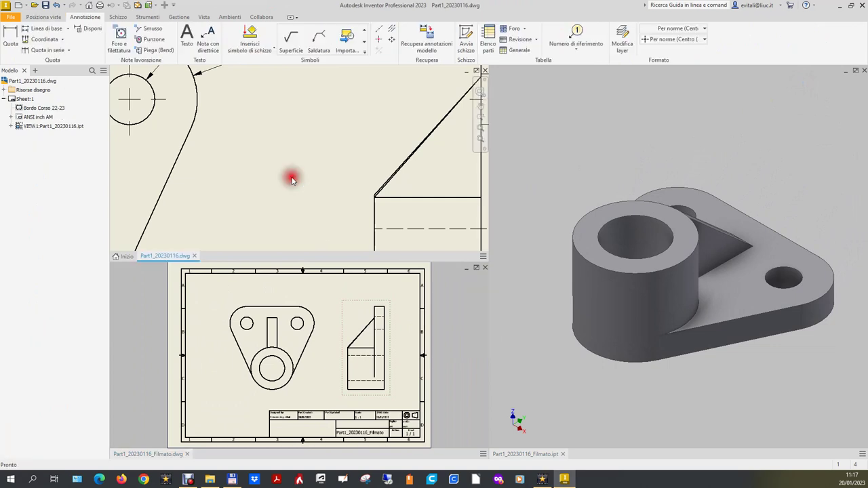
pyautogui.click(480, 129)
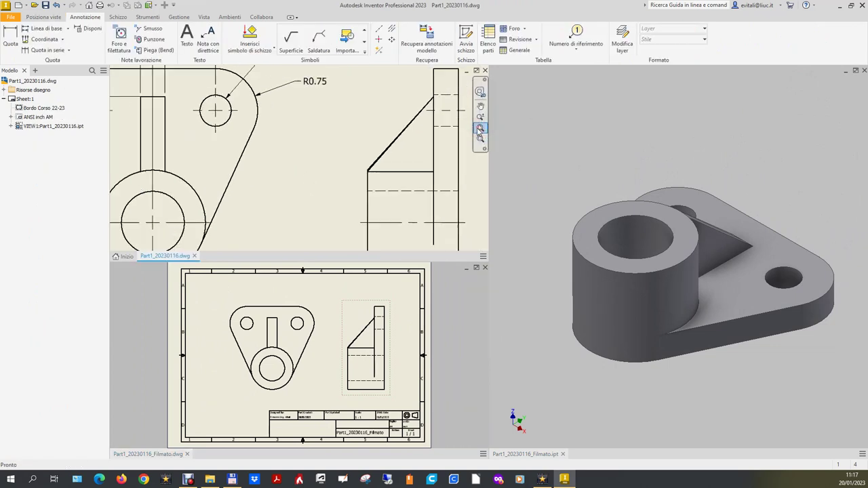